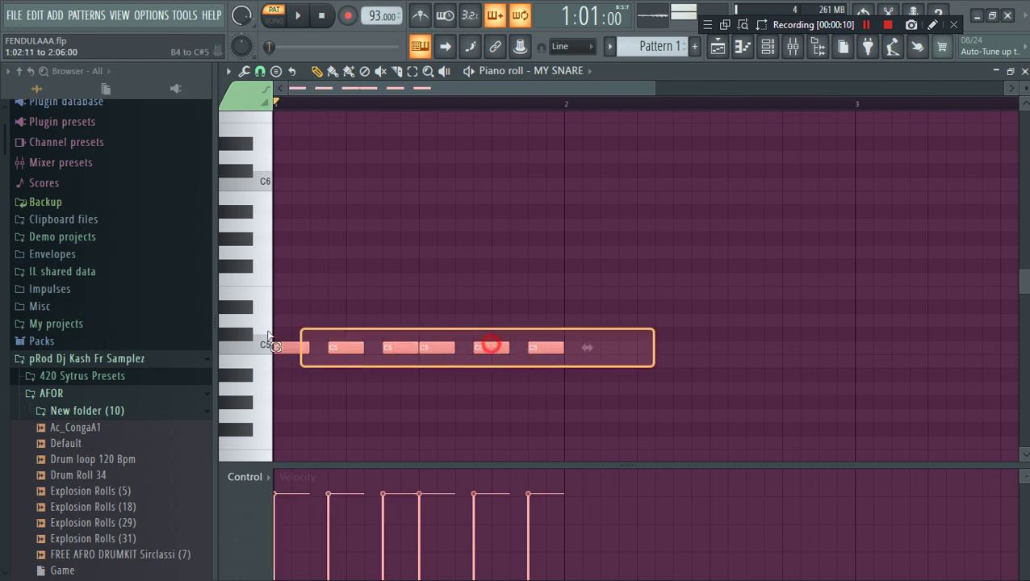
# - Extend the MY SNARE pattern to four bars by duplicating its C5 notes into bar 2 and copying both bars to bar 3
pyautogui.hotkey('ctrl', 'b')
pyautogui.press('space')
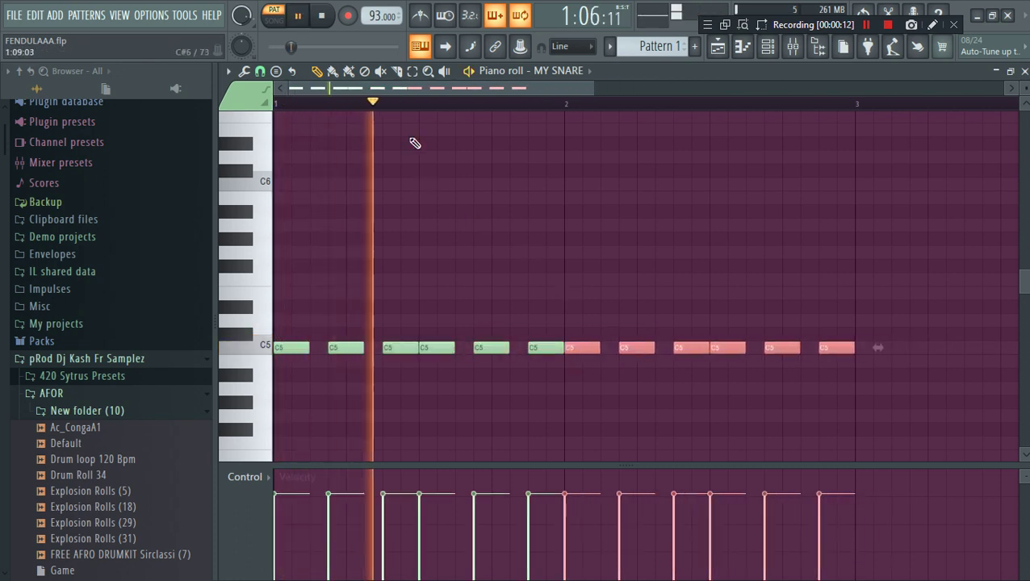
pyautogui.click(769, 47)
pyautogui.click(770, 48)
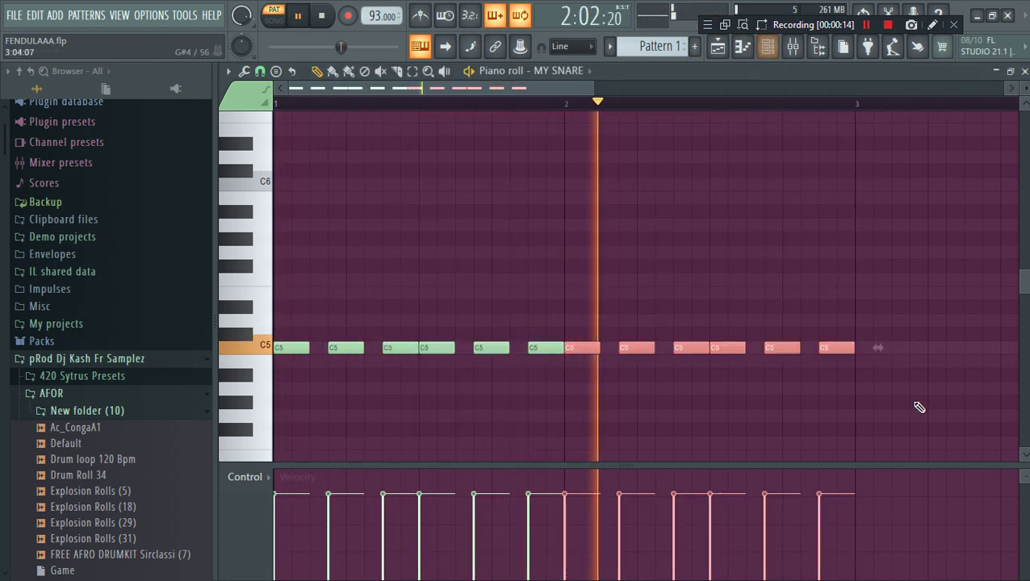
pyautogui.moveTo(907, 407); pyautogui.dragTo(283, 302)
pyautogui.press('space')
pyautogui.moveTo(291, 344); pyautogui.dragTo(994, 342)
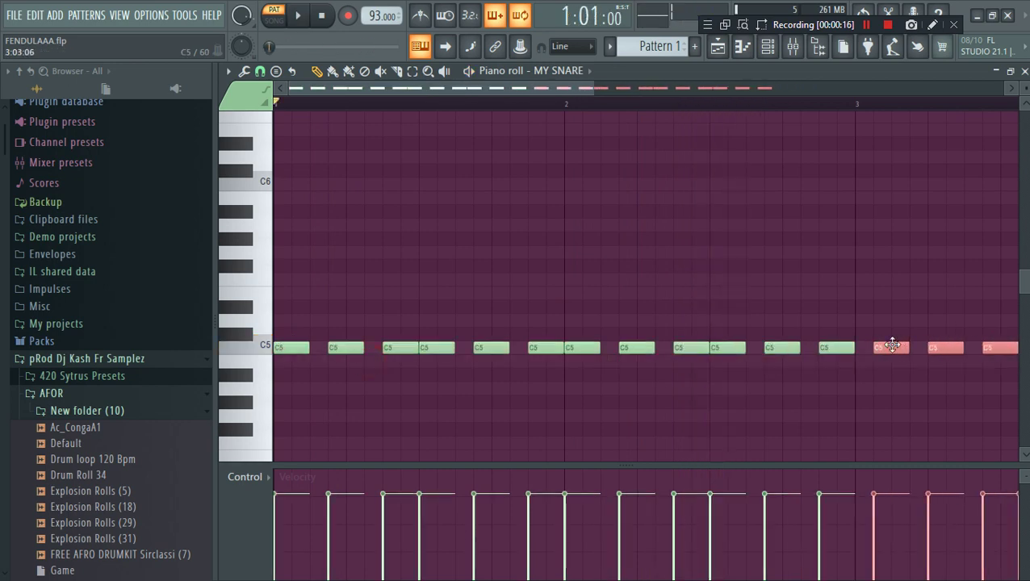
# - Add a GMS instrument channel and load the Reece Bass program from its Basses bank
pyautogui.click(769, 47)
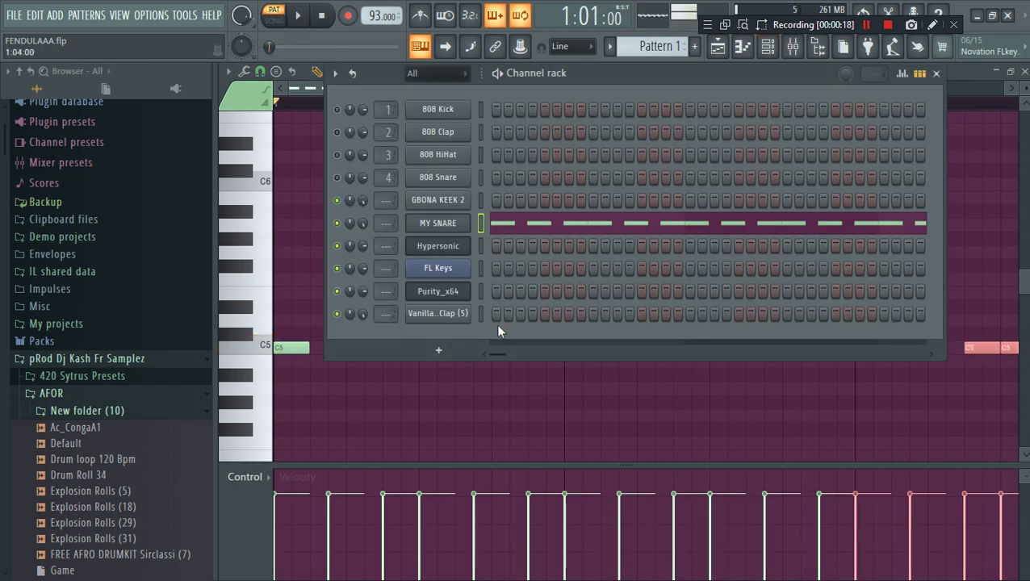
pyautogui.click(462, 352)
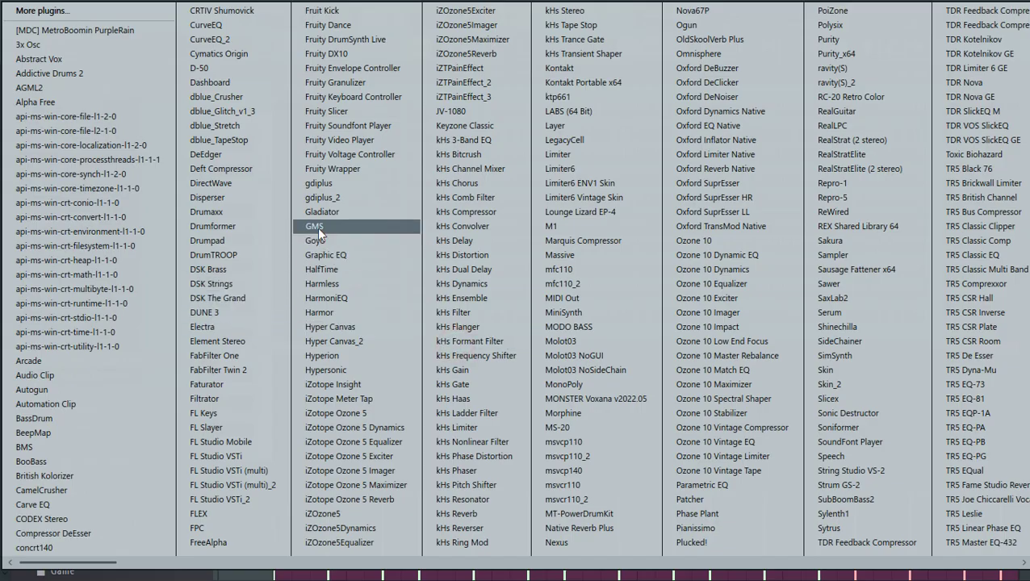
pyautogui.click(318, 227)
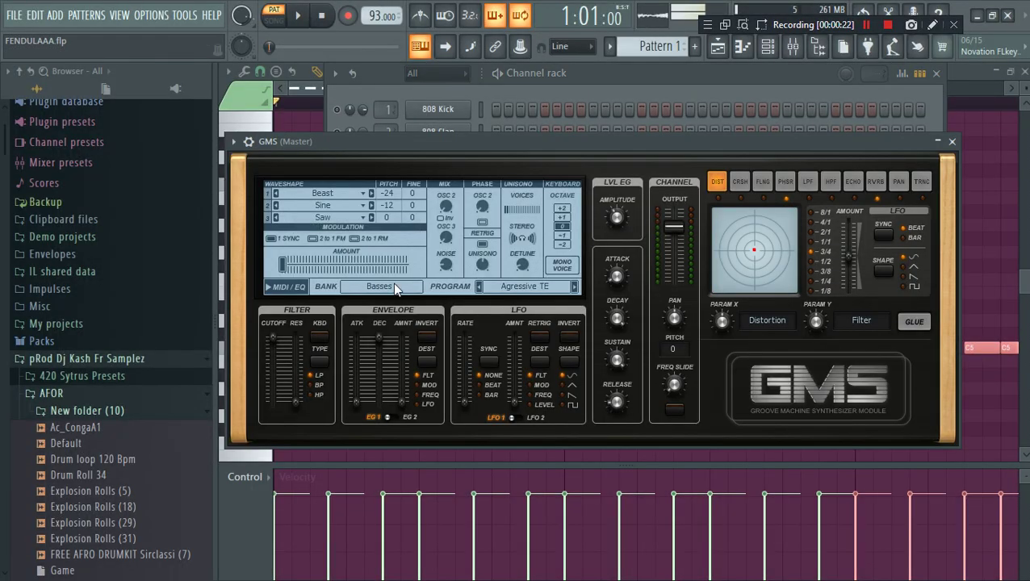
pyautogui.click(524, 285)
pyautogui.scroll(-12, 675, 350)
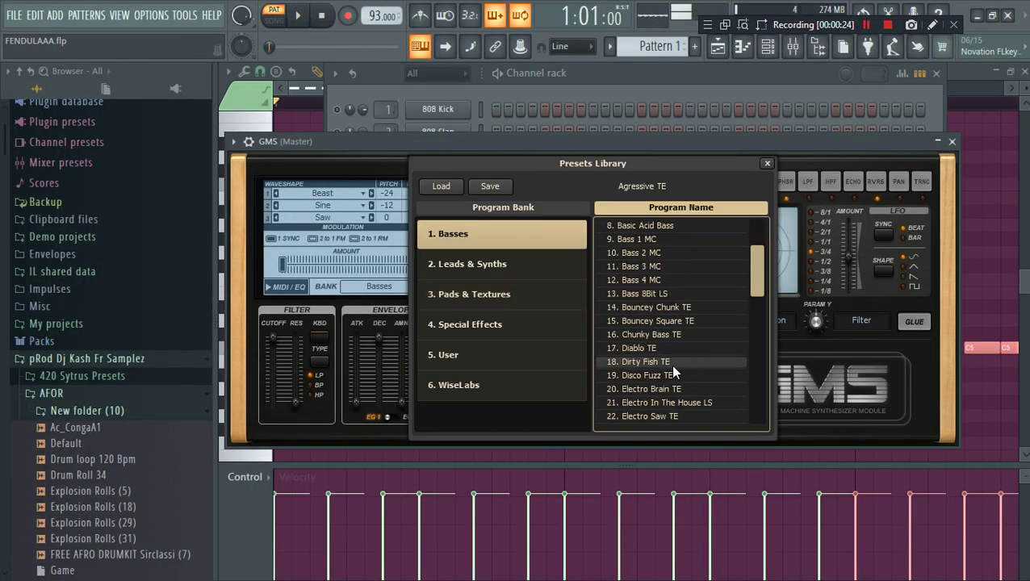
pyautogui.scroll(-3, 672, 281)
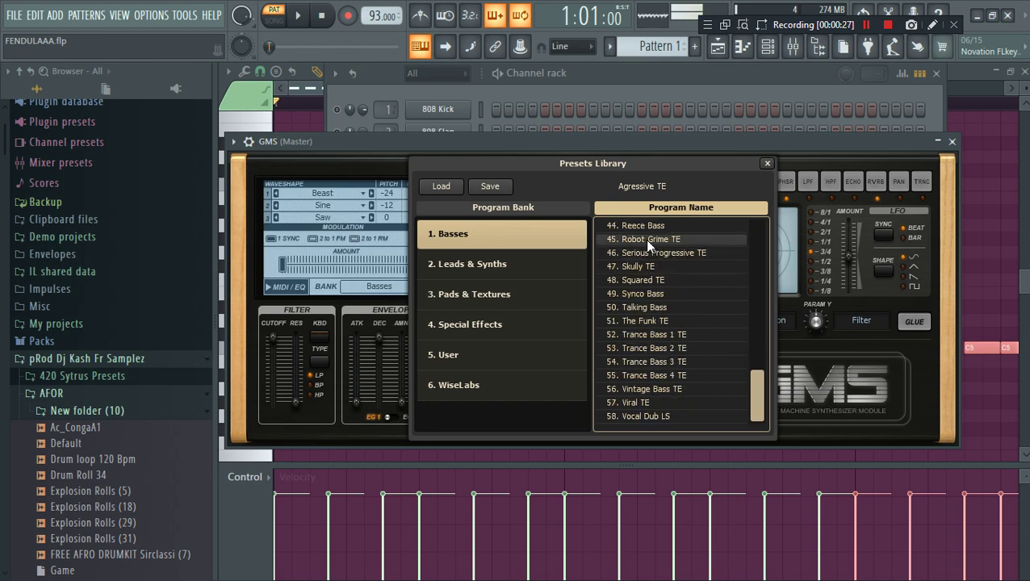
pyautogui.click(646, 227)
# - Draw consecutive half-bar notes G4, C5 and C#5 from bar 1 in the GMS piano roll, and transpose them up an octave
pyautogui.click(674, 85)
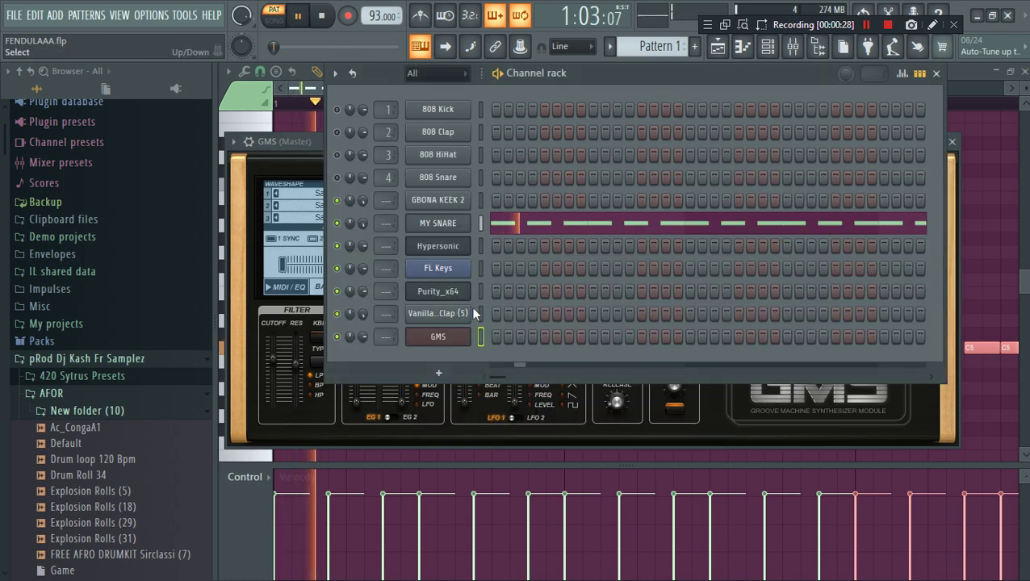
pyautogui.rightClick(470, 328)
pyautogui.click(494, 337)
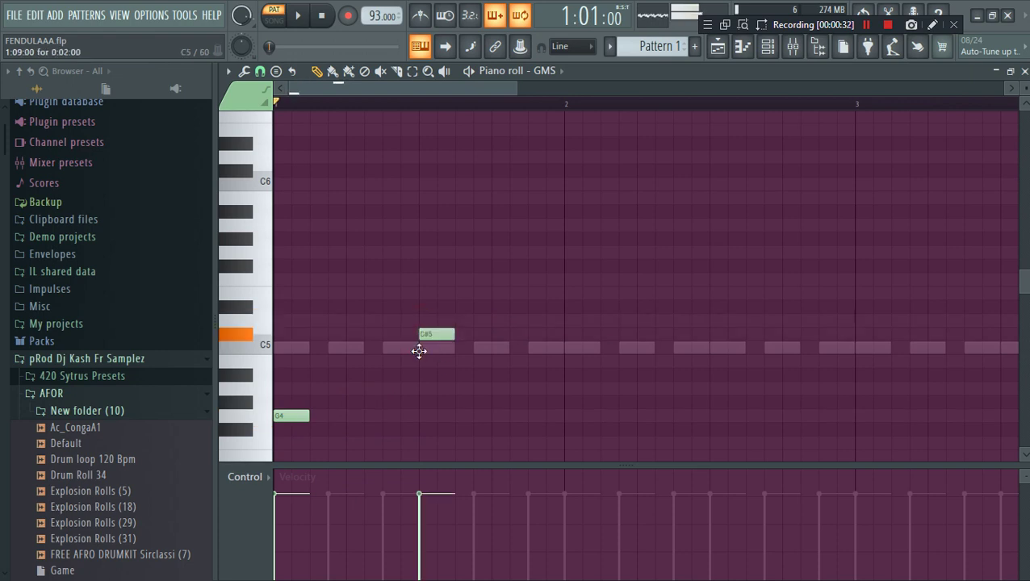
pyautogui.press('space')
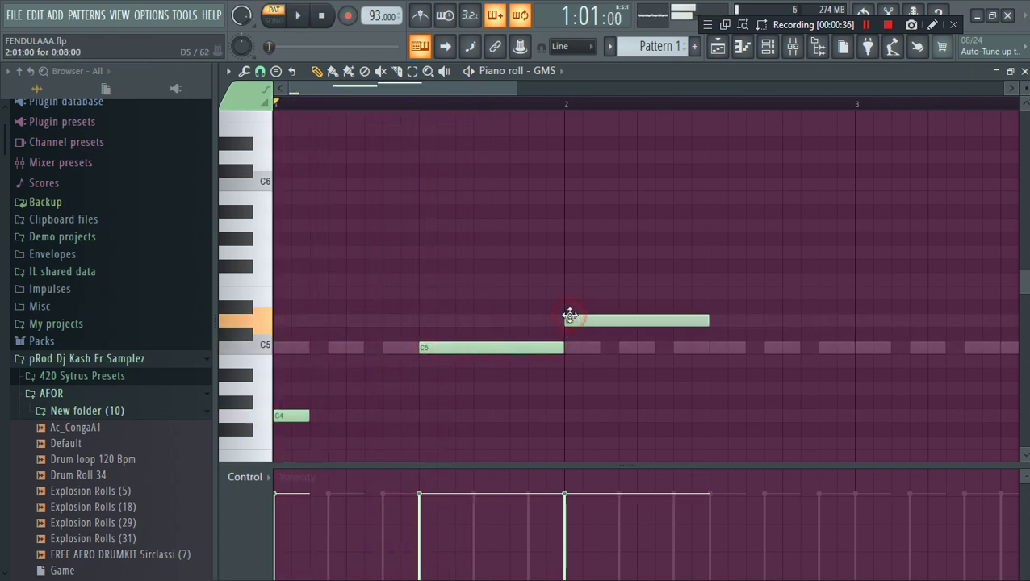
pyautogui.press('space')
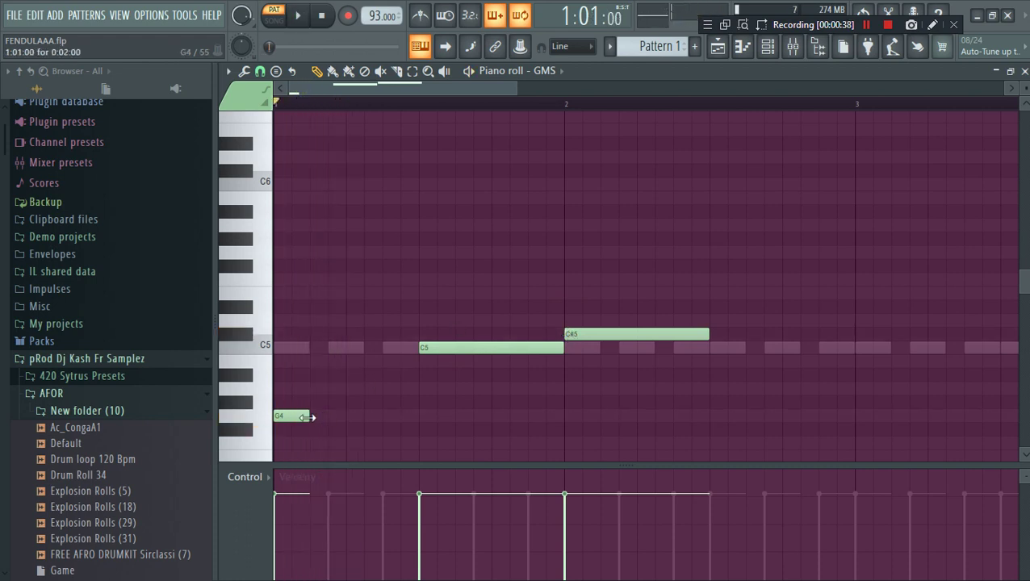
pyautogui.hotkey('ctrl', 'Up')
pyautogui.press('space')
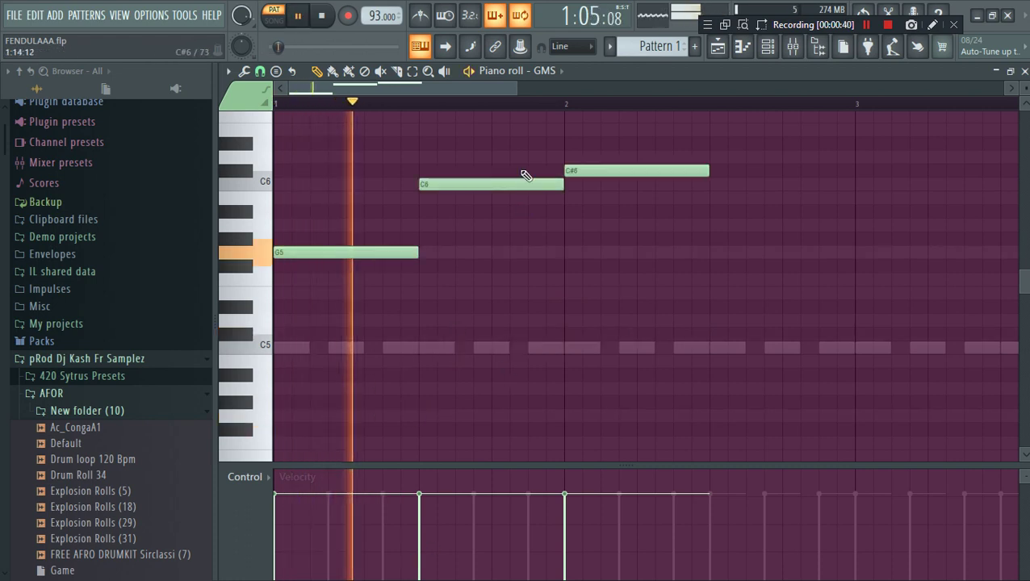
# - Make bar 2 of the GMS melody half-bar notes A#5 and A5, and copy the two-bar phrase to bar 3
pyautogui.moveTo(517, 89); pyautogui.dragTo(668, 113)
pyautogui.scroll(1, 590, 184)
pyautogui.press('space')
pyautogui.rightClick(509, 215)
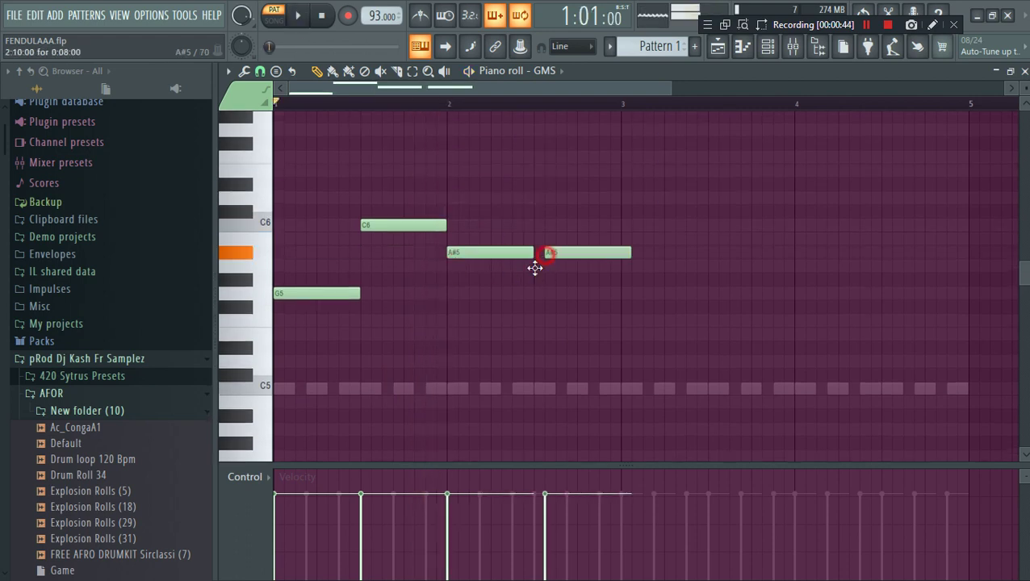
pyautogui.moveTo(530, 281); pyautogui.dragTo(541, 281)
pyautogui.press('space')
pyautogui.moveTo(653, 333); pyautogui.dragTo(278, 182)
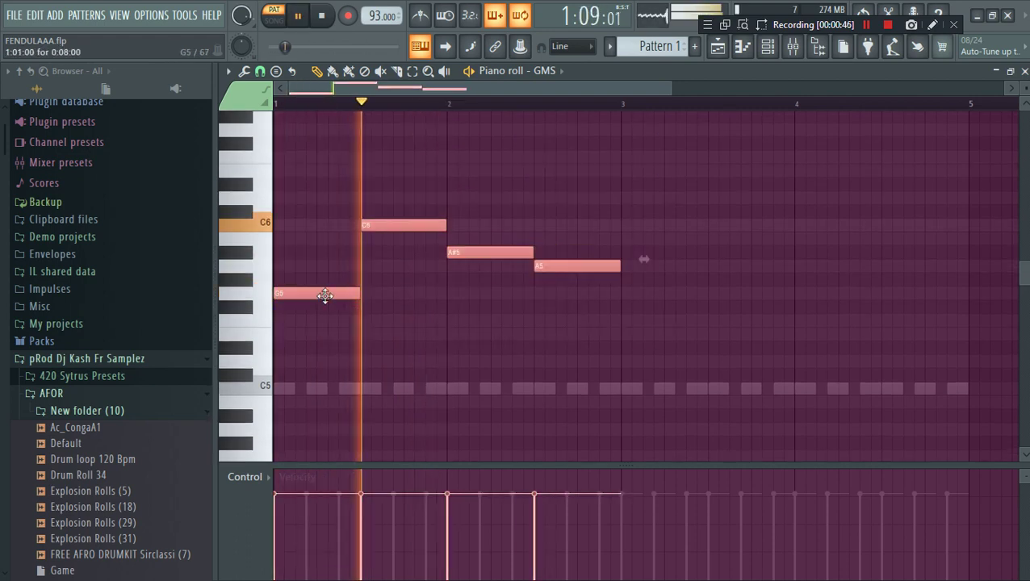
pyautogui.moveTo(316, 297); pyautogui.dragTo(657, 298)
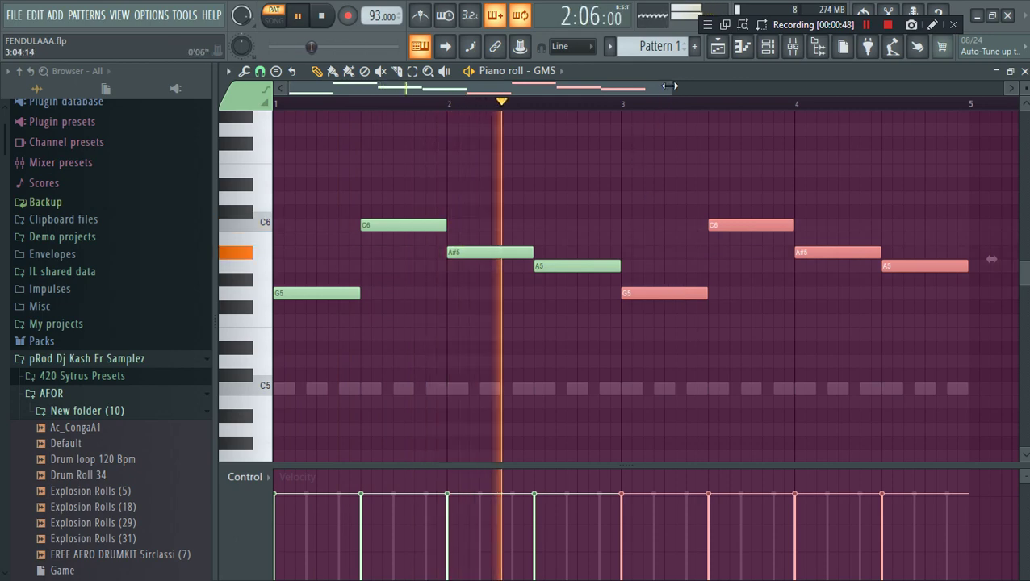
pyautogui.scroll(-1, 688, 157)
pyautogui.click(688, 157)
pyautogui.rightClick(702, 154)
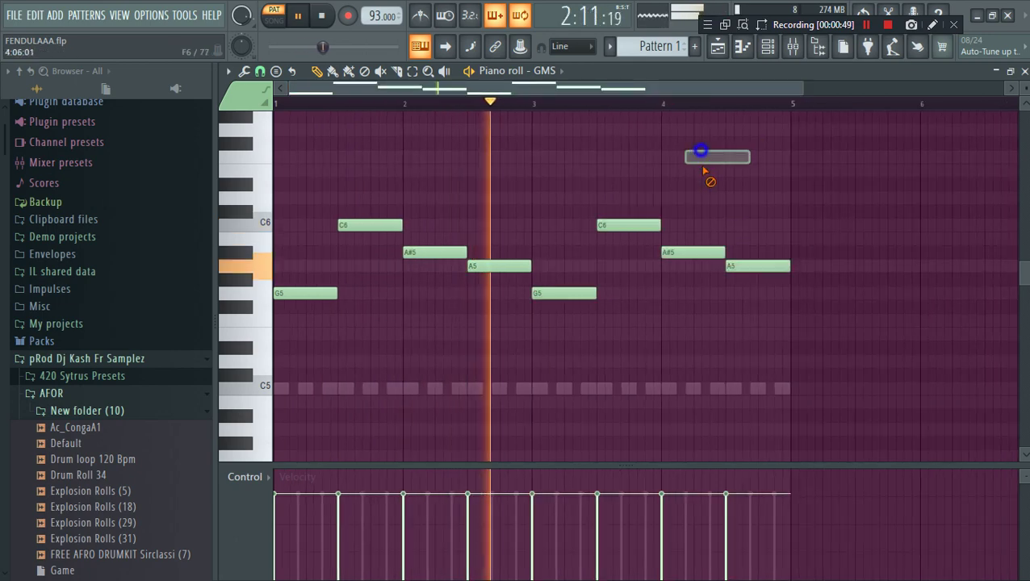
pyautogui.click(768, 174)
pyautogui.rightClick(786, 170)
pyautogui.click(798, 174)
pyautogui.rightClick(808, 166)
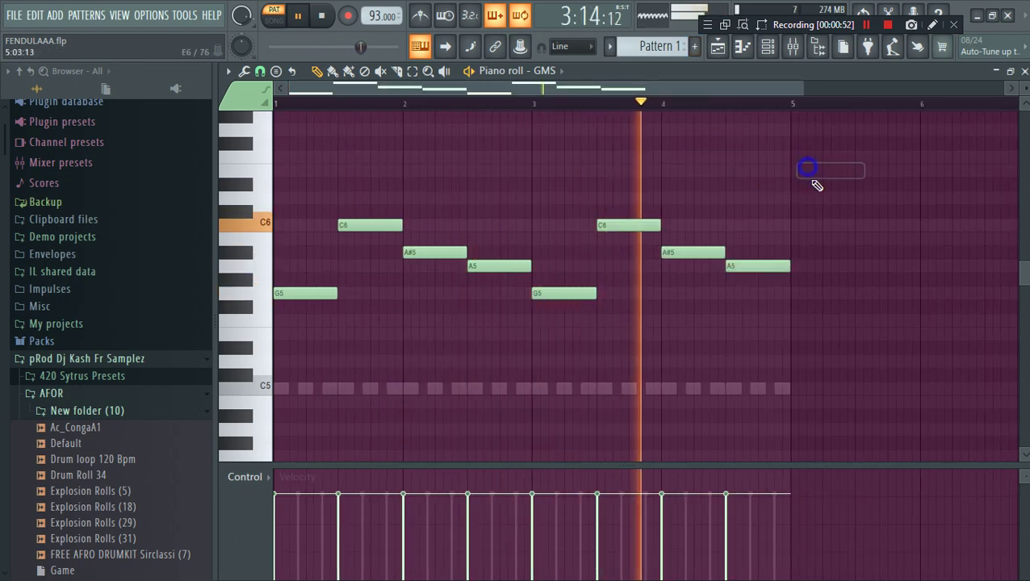
# - Transpose all the GMS notes down one octave
pyautogui.hotkey('ctrl', 'a')
pyautogui.hotkey('ctrl', 'Down')
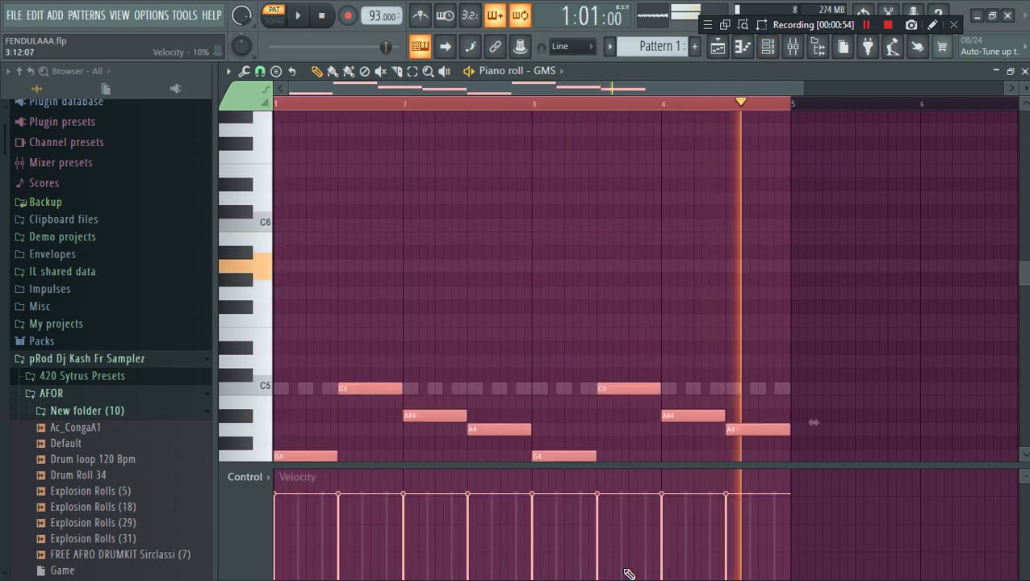
# - Change the GMS channel's sound to the Diablo TE program from the Basses bank
pyautogui.click(768, 46)
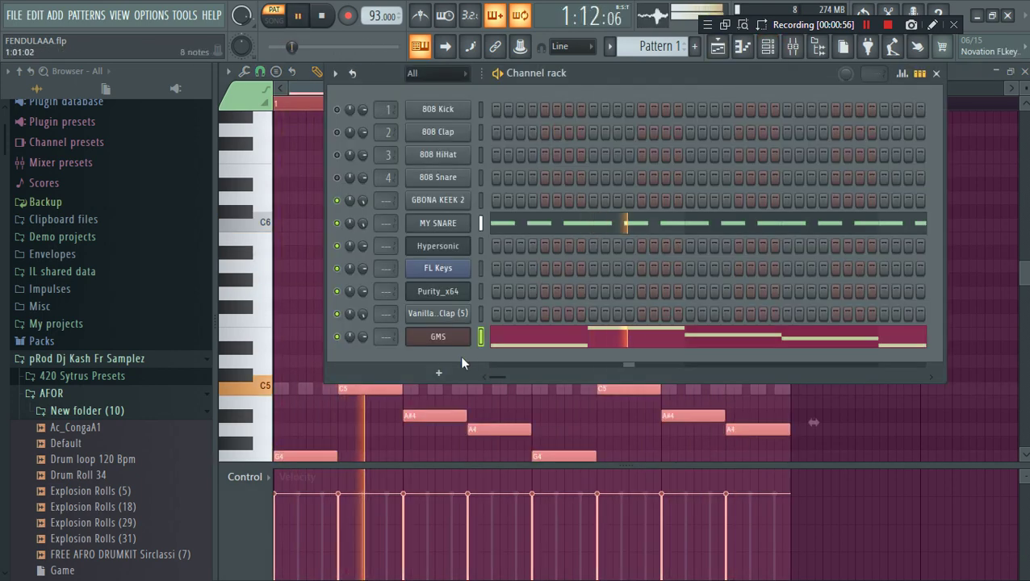
pyautogui.click(442, 337)
pyautogui.click(518, 294)
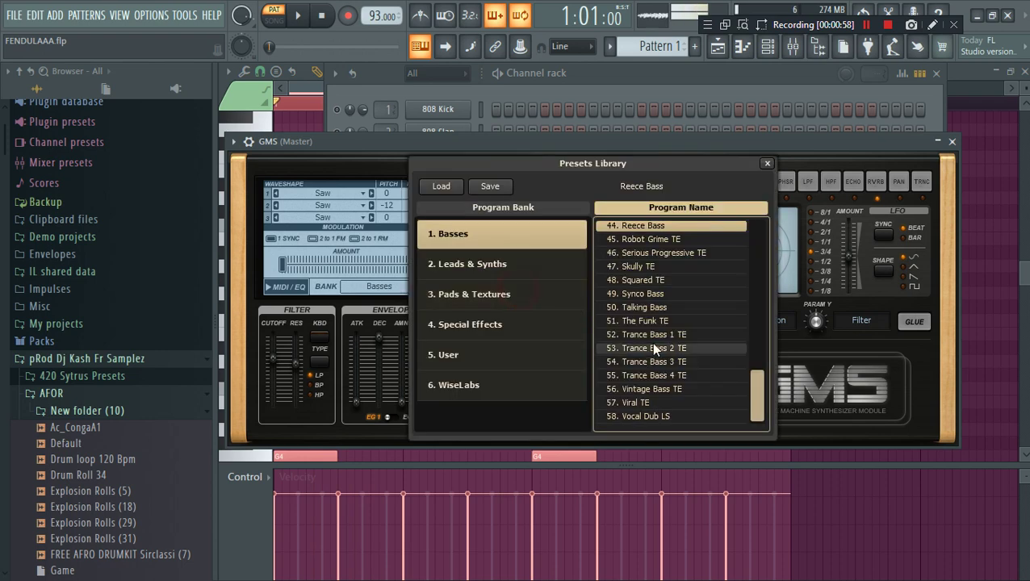
pyautogui.scroll(4, 651, 343)
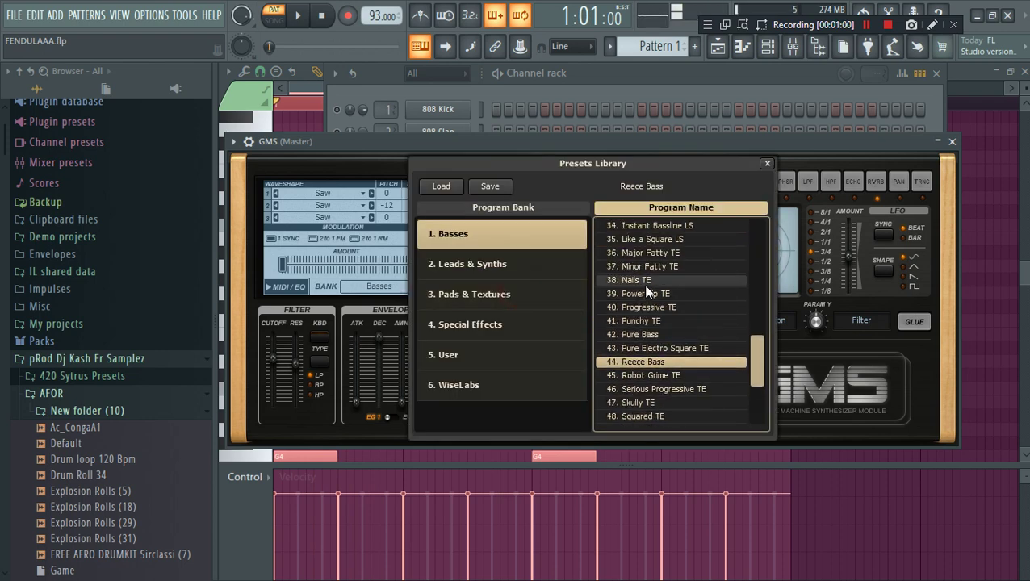
pyautogui.scroll(-2, 649, 302)
pyautogui.scroll(4, 651, 271)
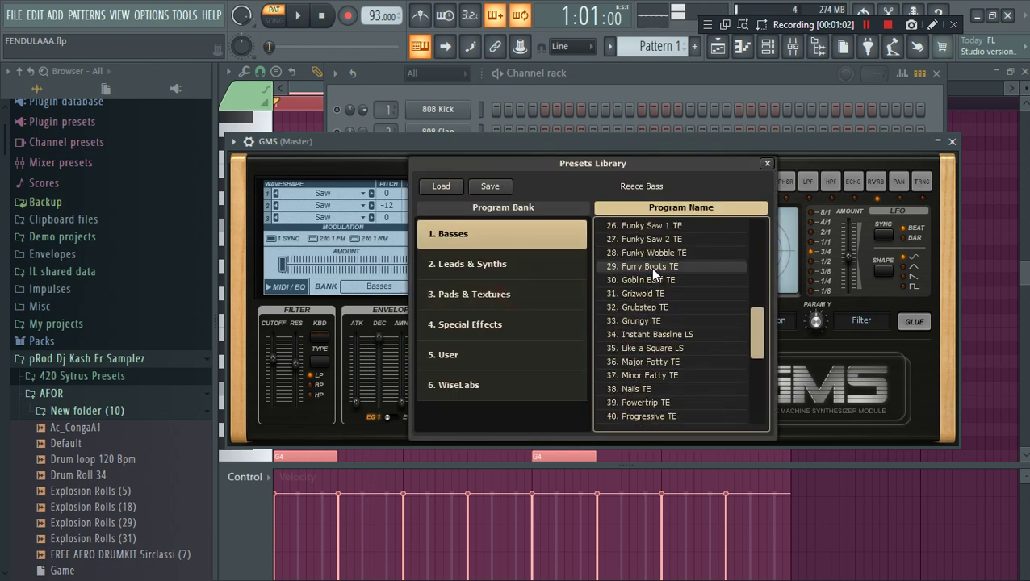
pyautogui.scroll(6, 657, 264)
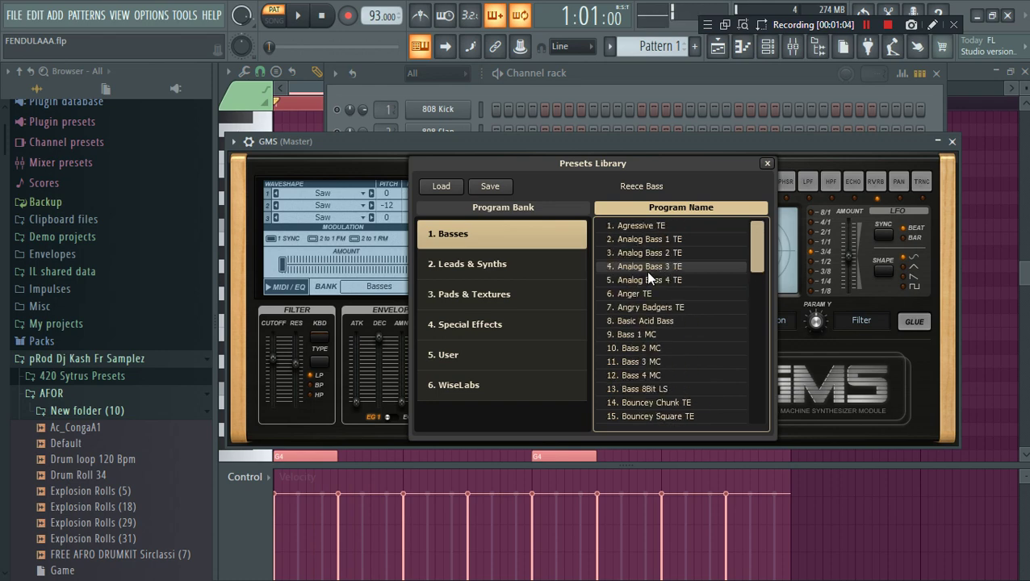
pyautogui.scroll(-1, 646, 378)
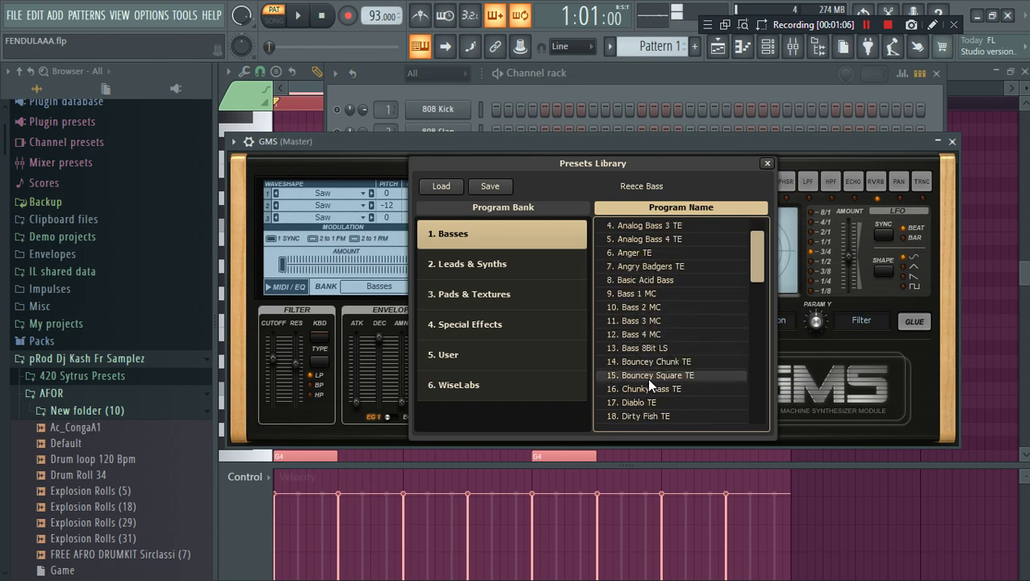
pyautogui.doubleClick(645, 399)
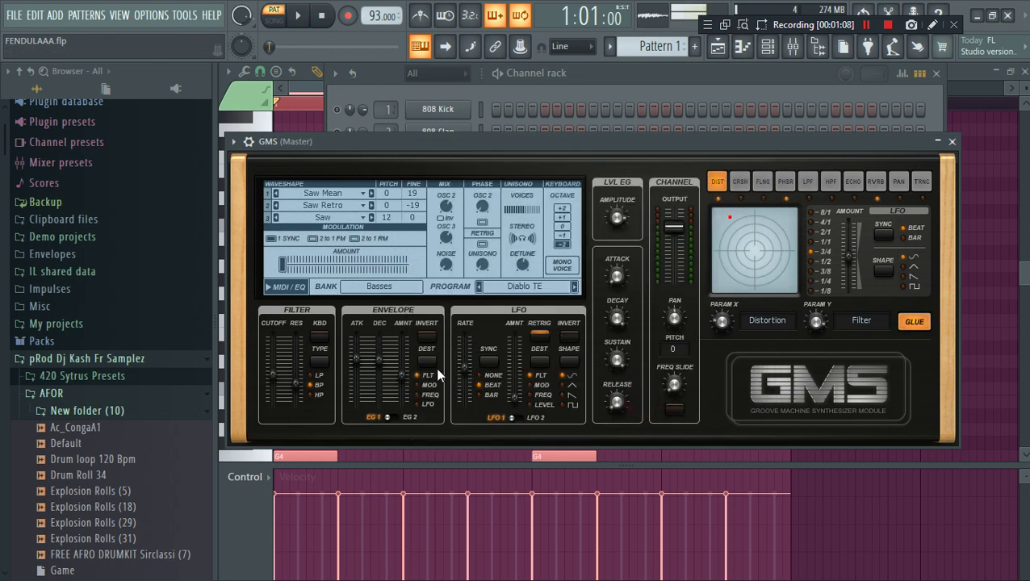
# - Add a Sytrus instrument channel to the project
pyautogui.click(566, 82)
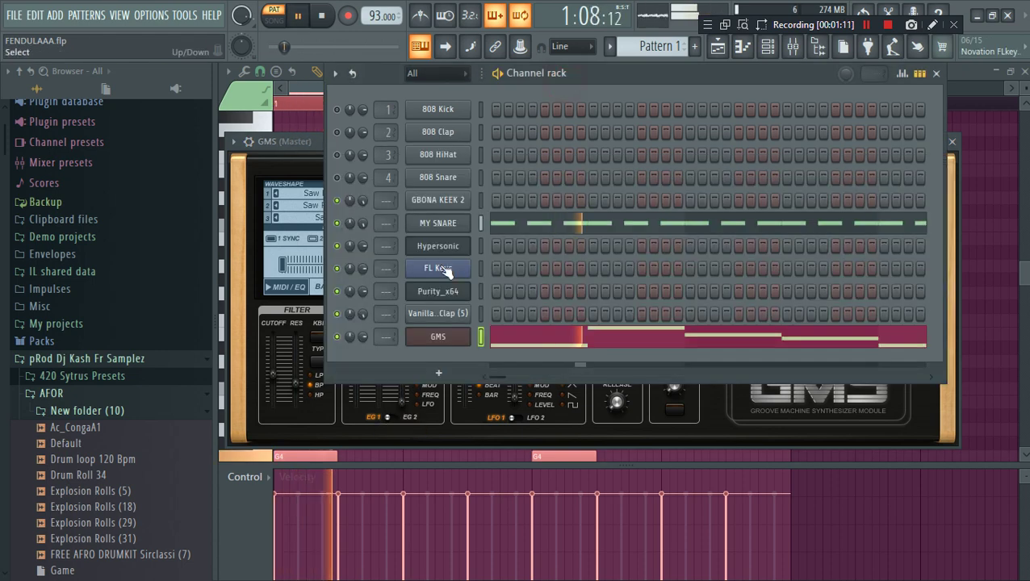
pyautogui.click(444, 374)
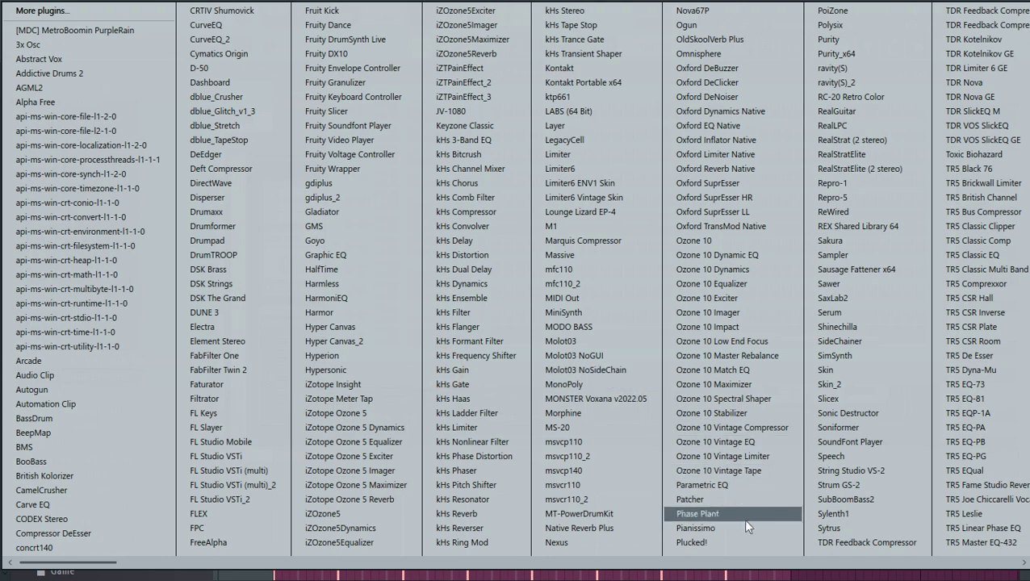
pyautogui.press('t')
pyautogui.press('t')
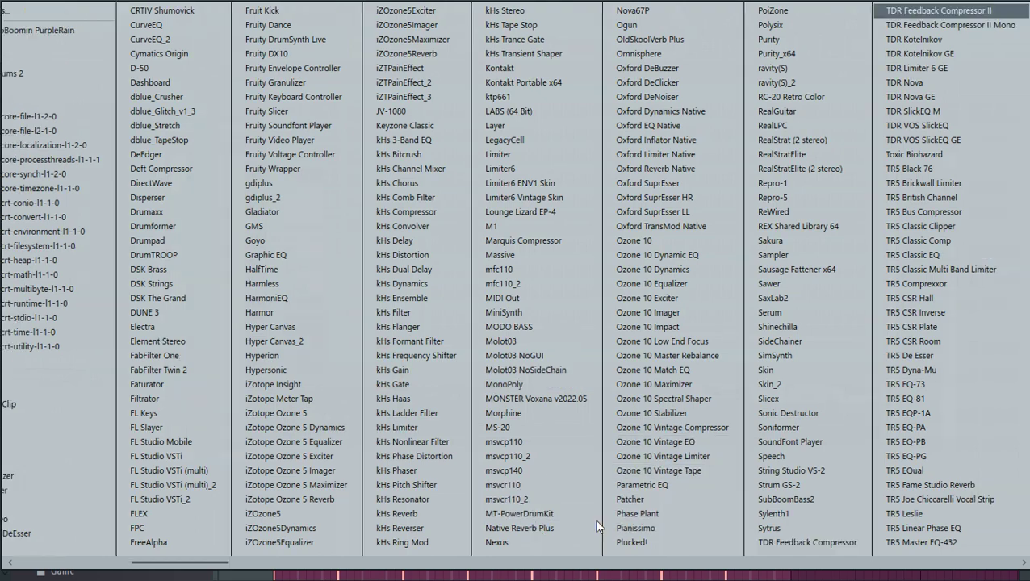
pyautogui.scroll(-4, 847, 545)
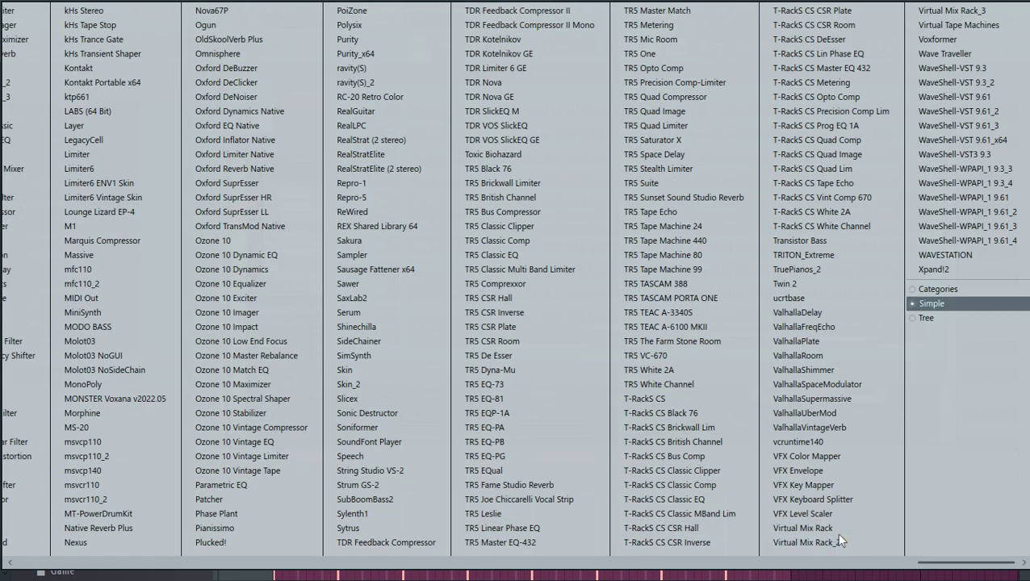
pyautogui.scroll(4, 515, 422)
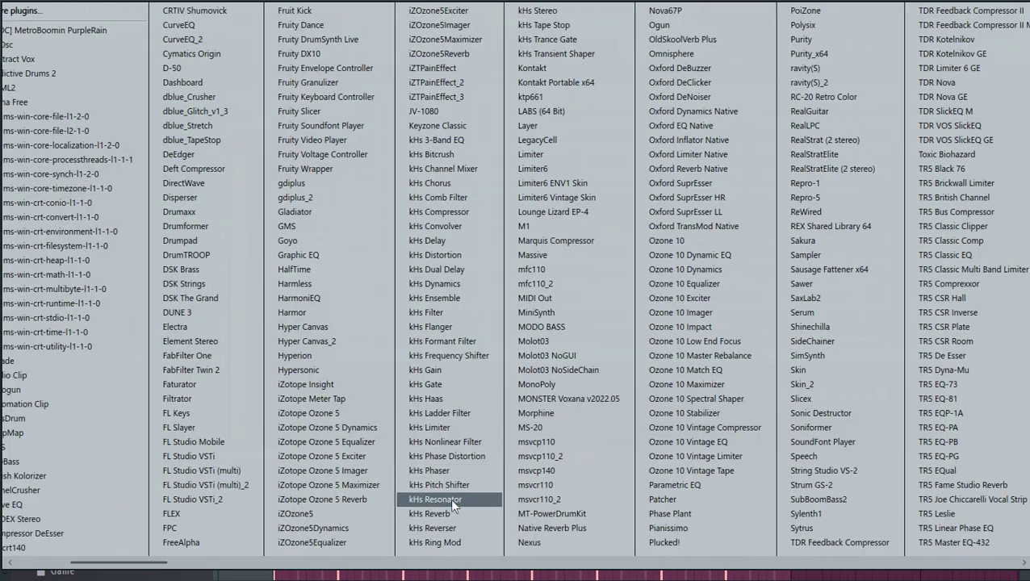
pyautogui.click(808, 527)
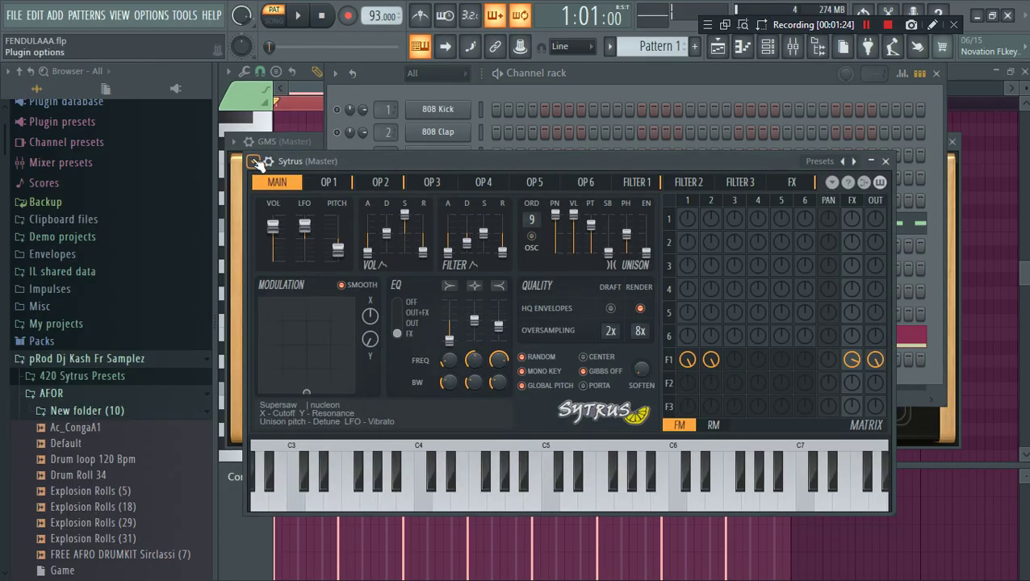
# - Load the Trumpet preset from the Wind category into the Sytrus channel
pyautogui.moveTo(329, 207)
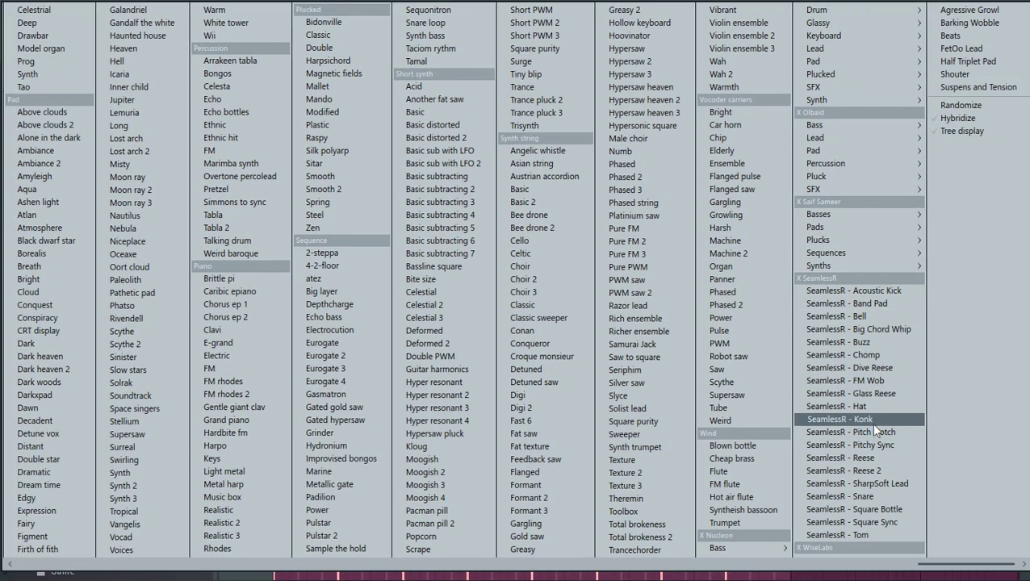
pyautogui.press('t')
pyautogui.press('t')
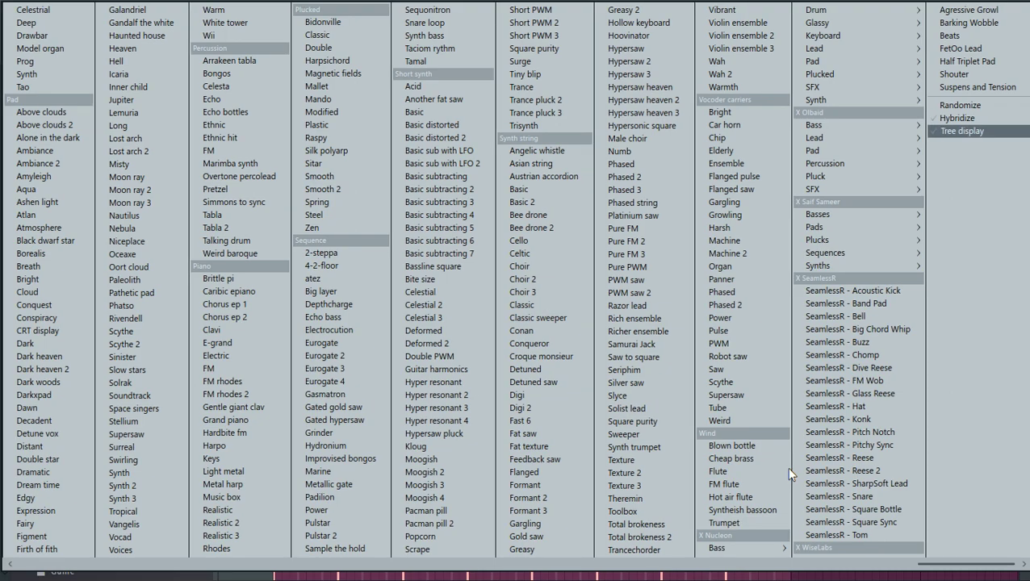
pyautogui.scroll(-1, 787, 466)
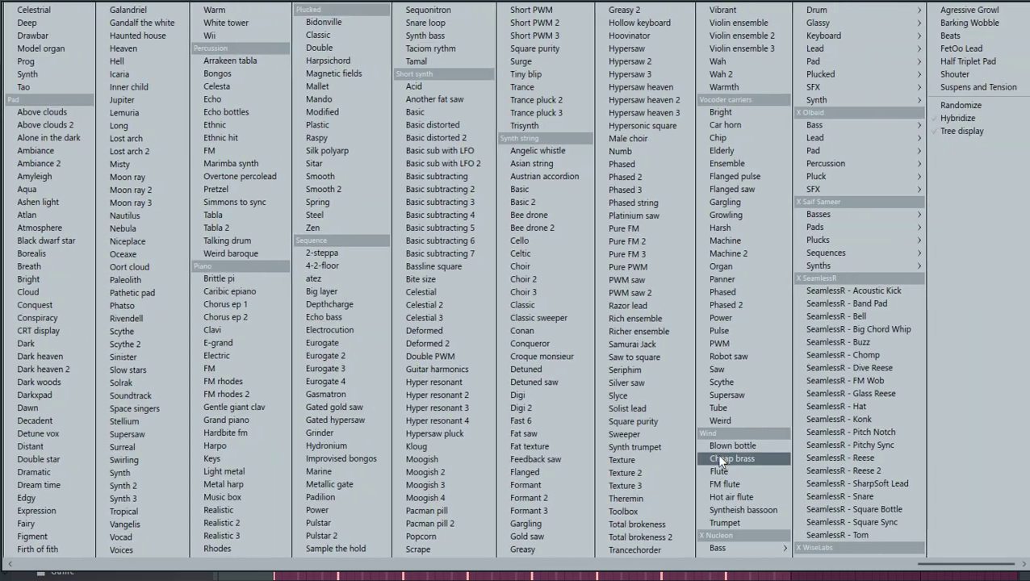
pyautogui.click(719, 524)
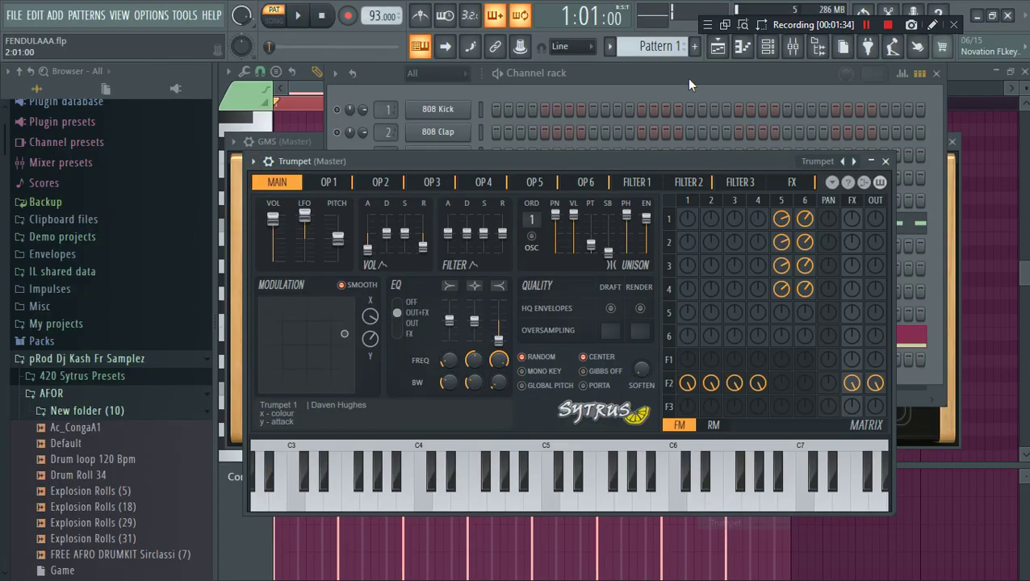
# - Open the Trumpet channel's piano roll and place two-step notes A#5, G5 and A5 on steps 1, 7 and 9 of bar 1
pyautogui.click(687, 79)
pyautogui.rightClick(432, 365)
pyautogui.click(509, 360)
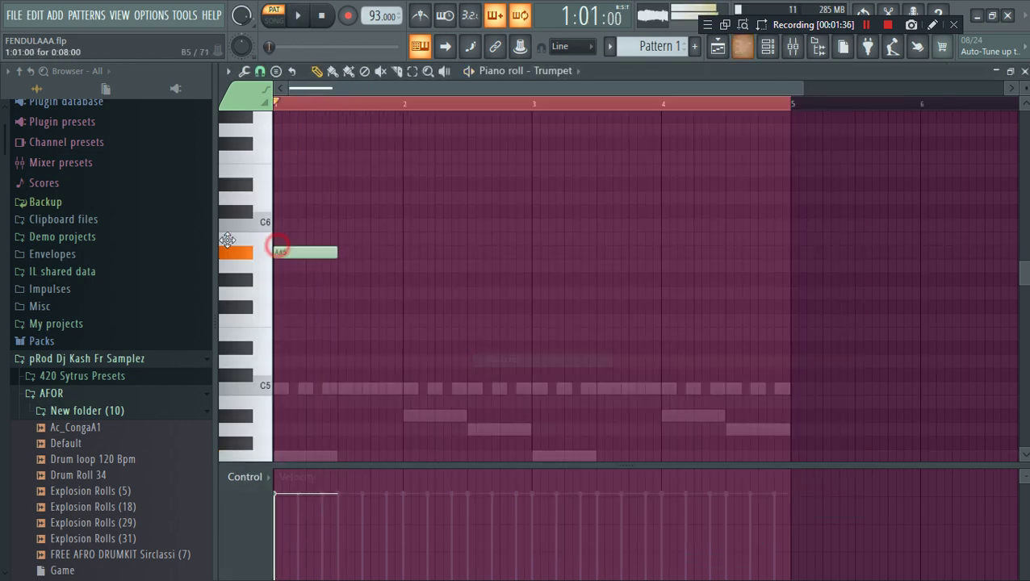
pyautogui.press('space')
pyautogui.moveTo(336, 252); pyautogui.dragTo(288, 253)
pyautogui.press('space')
pyautogui.press('space')
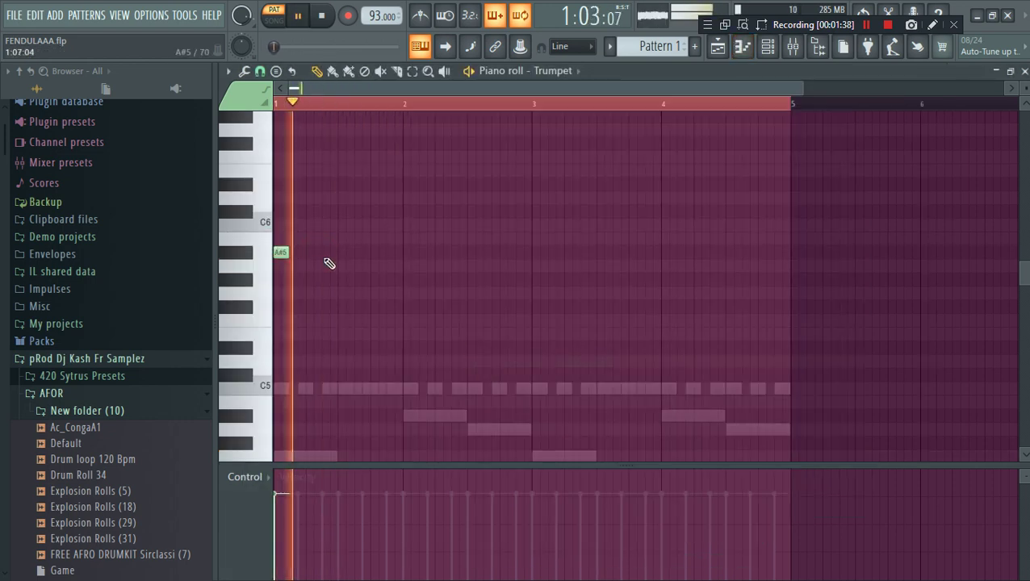
pyautogui.press('space')
pyautogui.click(322, 282)
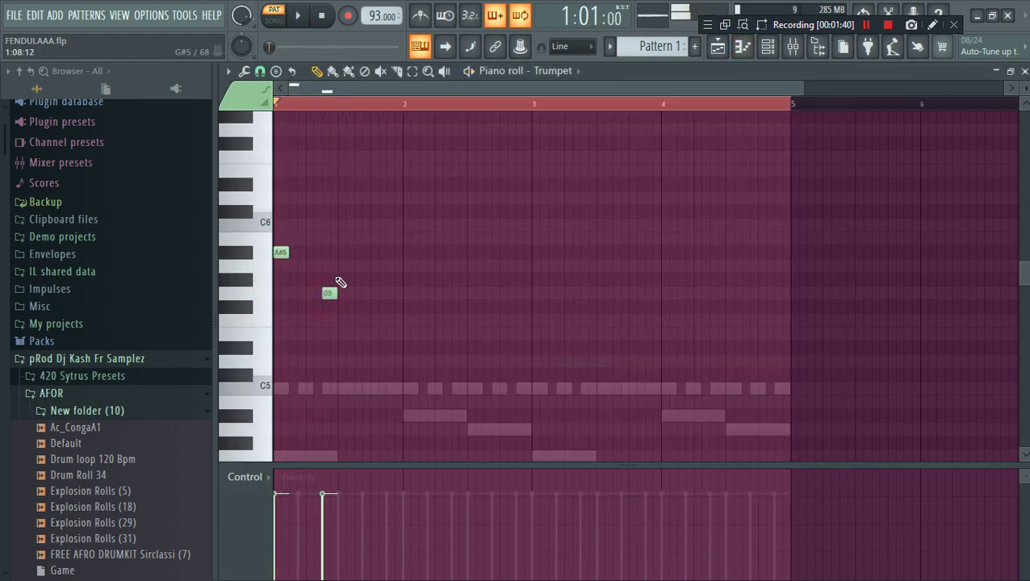
pyautogui.press('space')
pyautogui.click(343, 267)
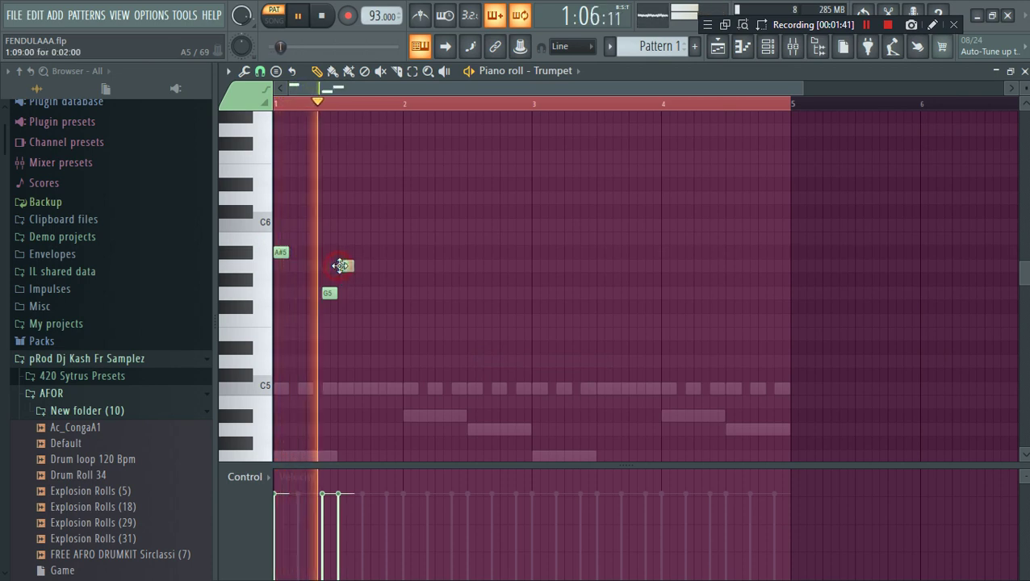
# - Add two-step Trumpet notes A#5, G5 and A5 in bar 2, on the same steps as in bar 1
pyautogui.click(408, 253)
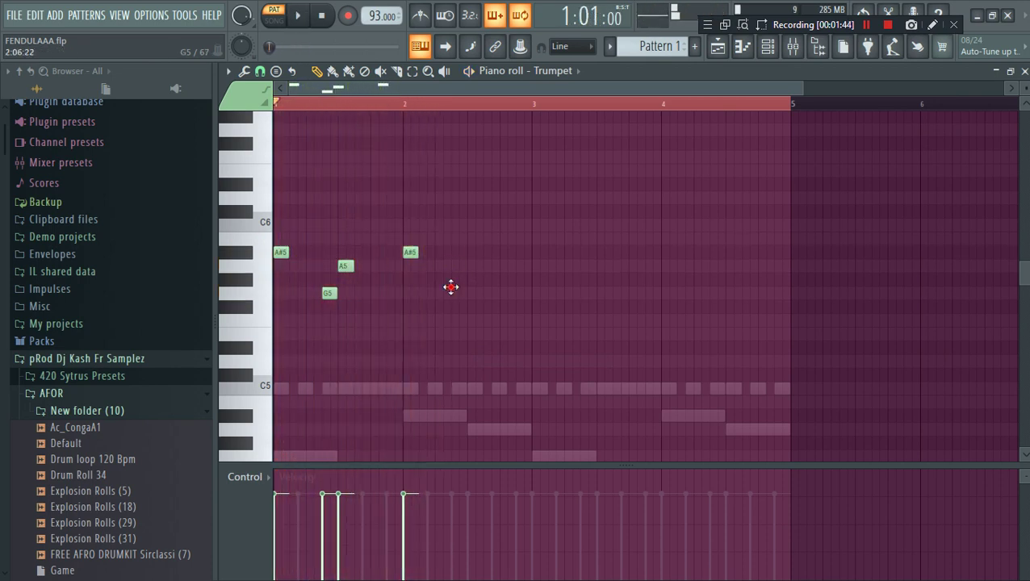
pyautogui.moveTo(469, 253); pyautogui.dragTo(476, 254)
pyautogui.press('space')
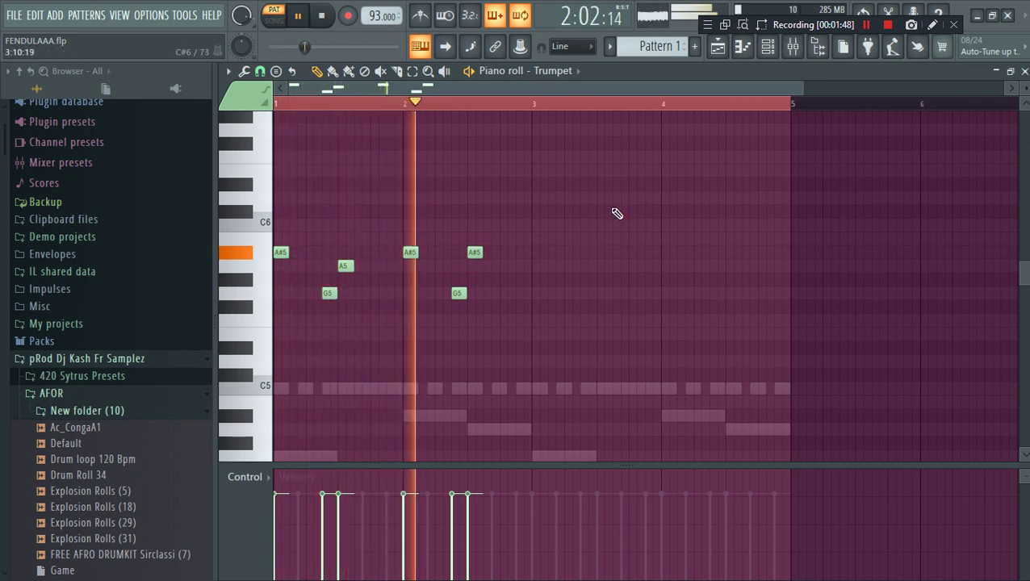
pyautogui.press('space')
pyautogui.rightClick(478, 253)
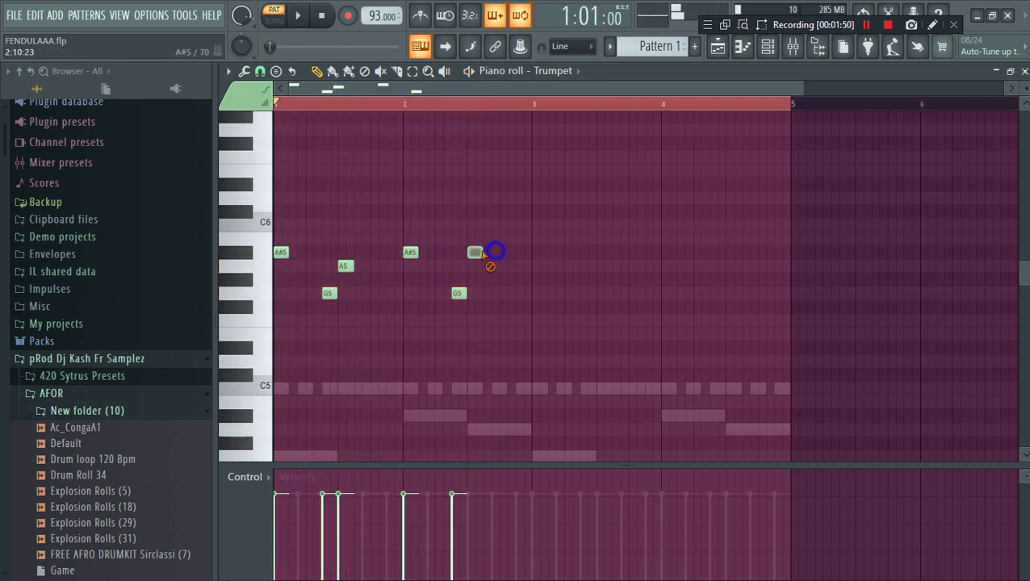
pyautogui.click(764, 53)
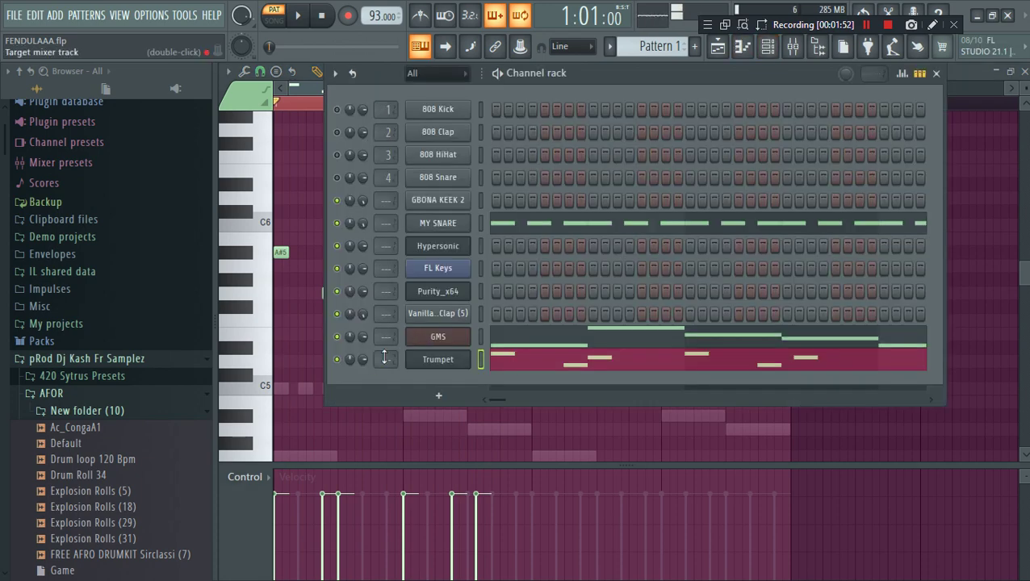
pyautogui.press('space')
pyautogui.click(593, 361)
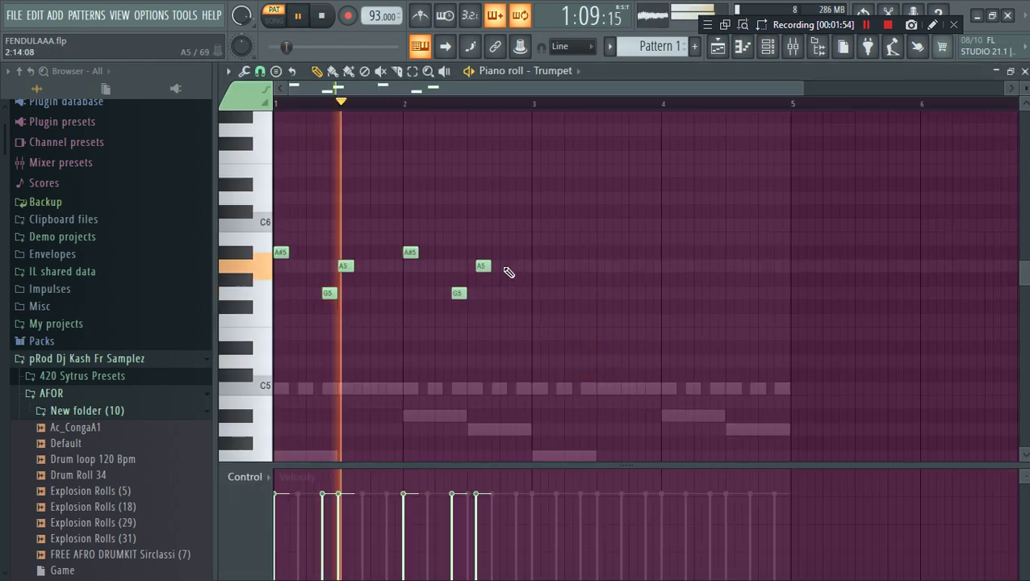
pyautogui.moveTo(483, 268); pyautogui.dragTo(474, 267)
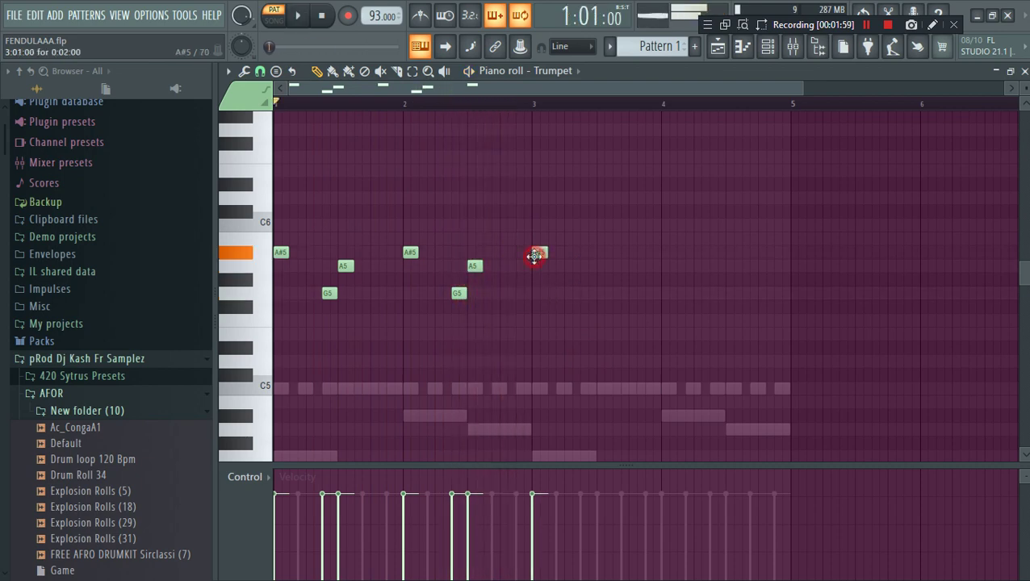
pyautogui.press('space')
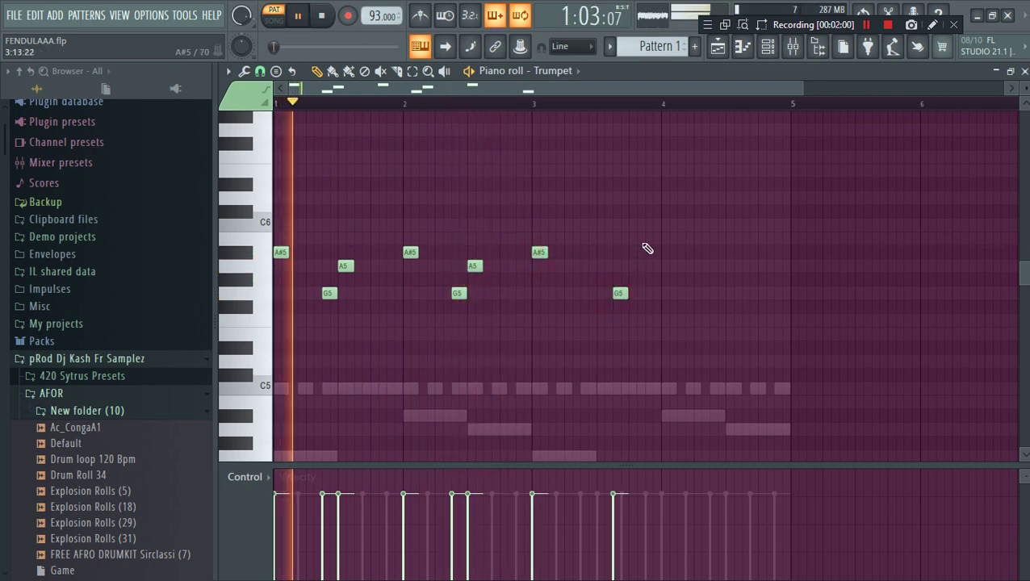
pyautogui.moveTo(648, 248); pyautogui.dragTo(658, 227)
pyautogui.rightClick(663, 226)
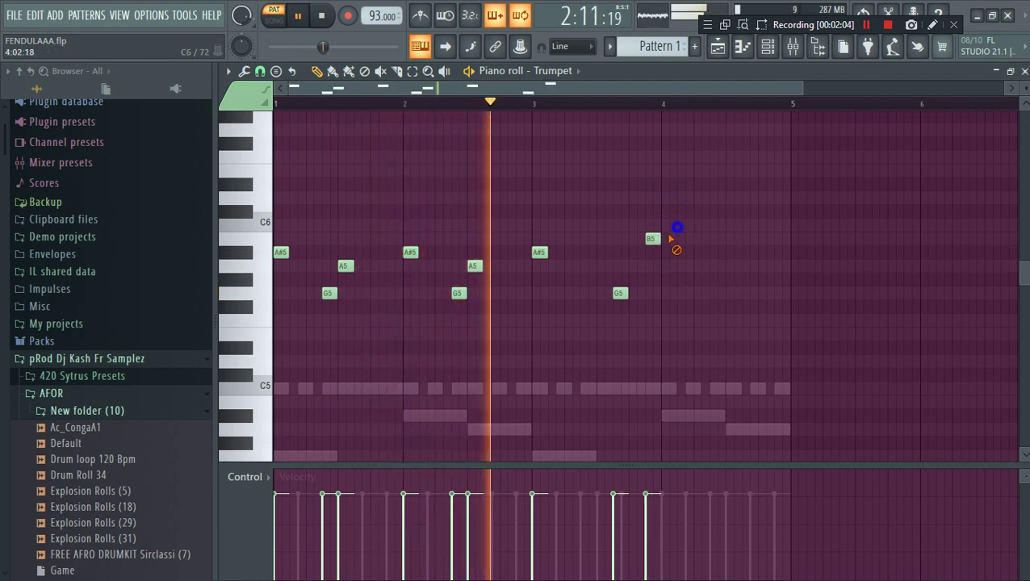
pyautogui.rightClick(621, 295)
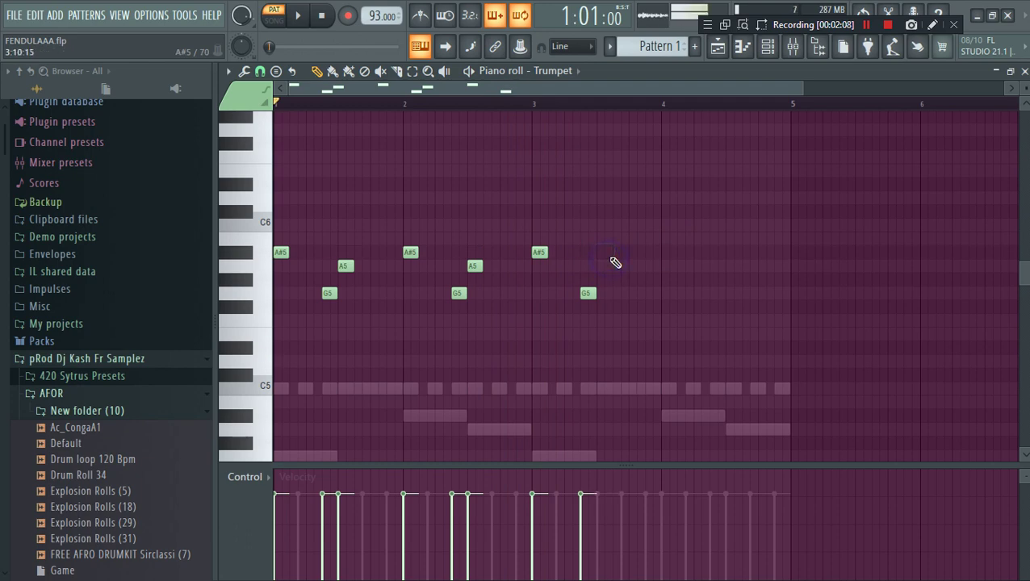
pyautogui.rightClick(589, 293)
pyautogui.rightClick(541, 254)
# - Copy the two-bar Trumpet phrase so that the duplicate starts at bar 3
pyautogui.hotkey('ctrl', 'a')
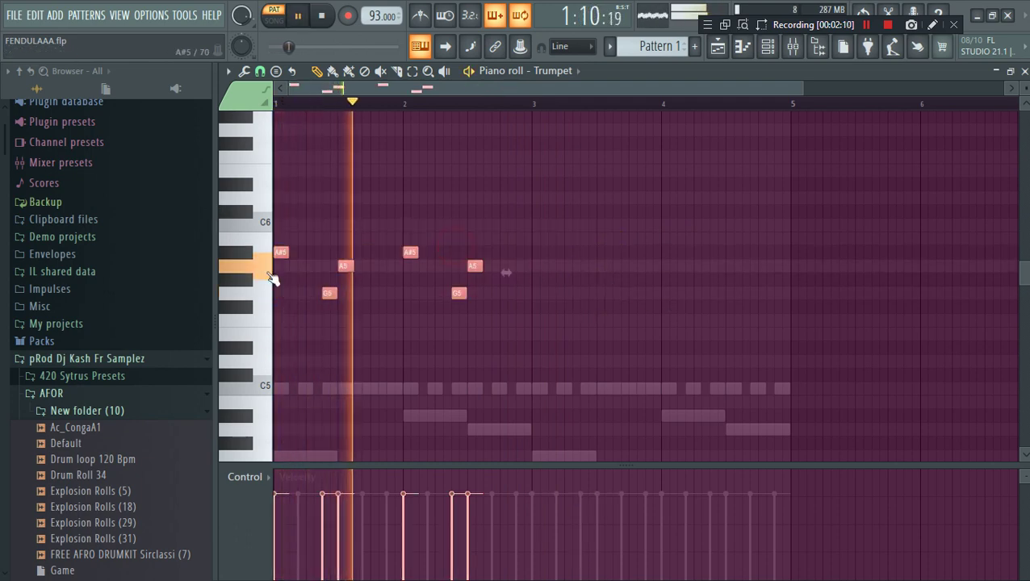
pyautogui.moveTo(280, 255)
pyautogui.mouseDown()
pyautogui.moveTo(553, 247)
pyautogui.moveTo(540, 253)
pyautogui.mouseUp()
pyautogui.click(598, 210)
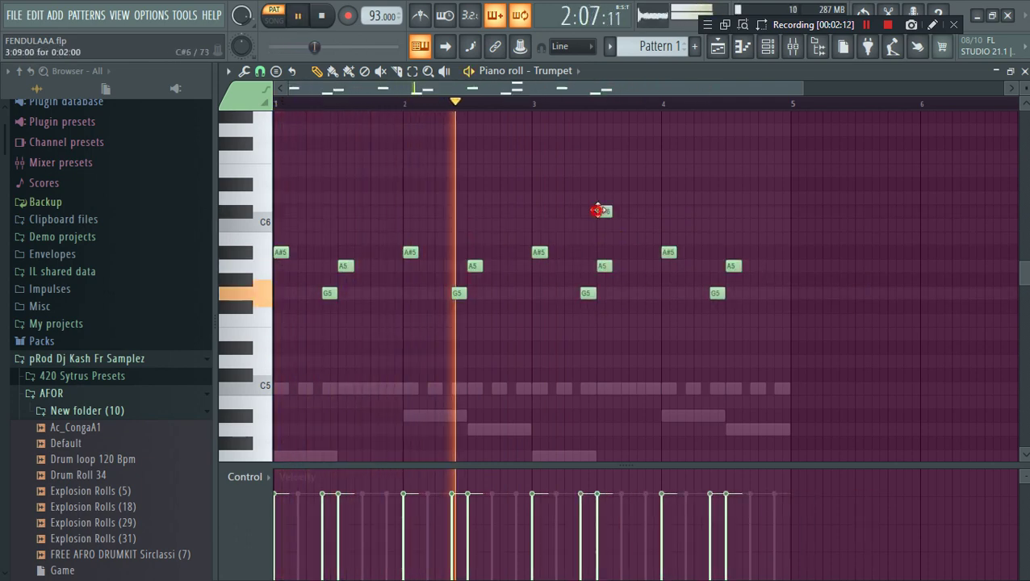
pyautogui.rightClick(600, 211)
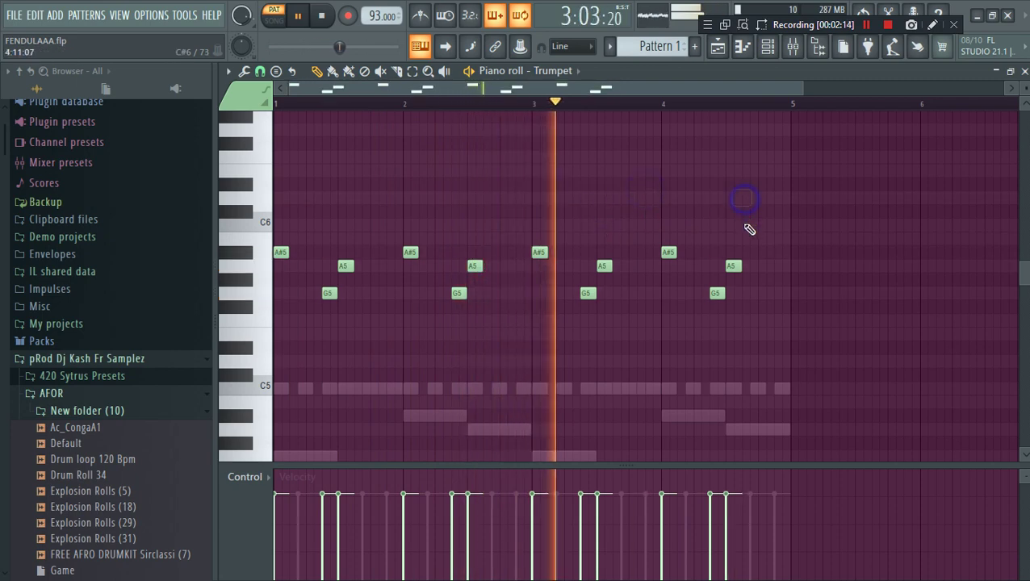
# - Add a G5 note on step 15 of bar 3 and remove the Trumpet's G5 and A5 from bar 4, keeping its opening A#5
pyautogui.press('space')
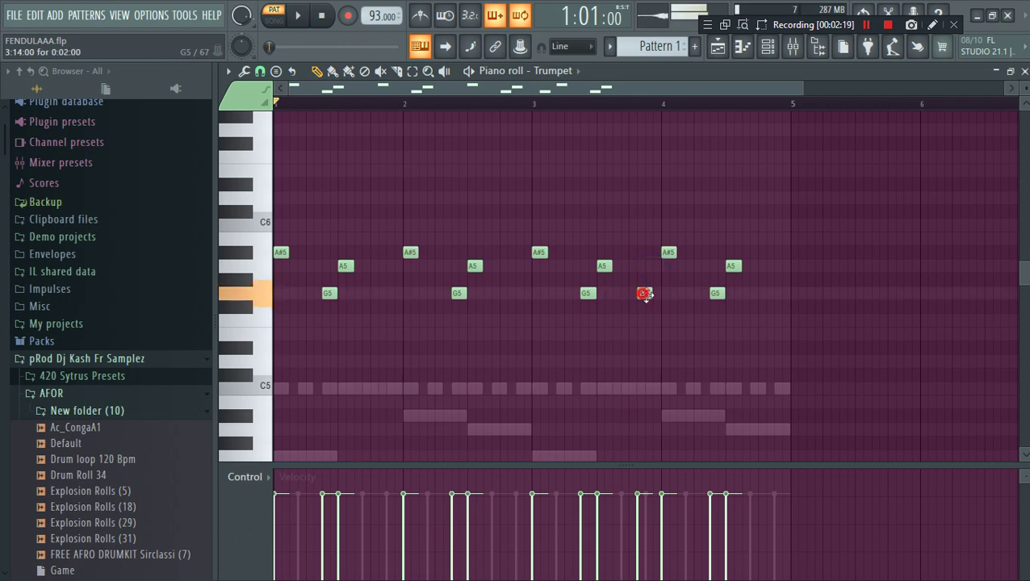
pyautogui.press('space')
pyautogui.rightClick(733, 267)
pyautogui.rightClick(716, 293)
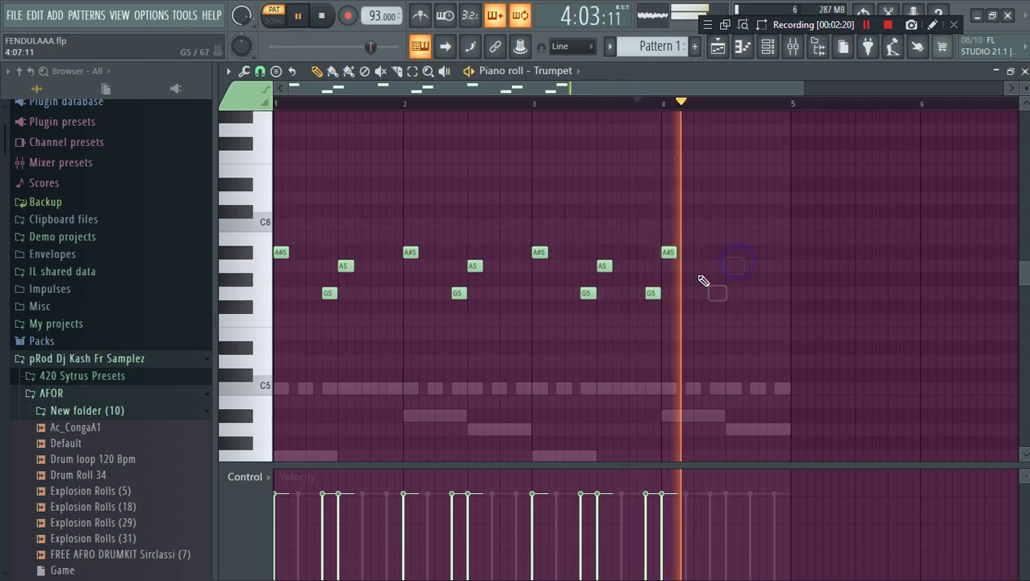
pyautogui.rightClick(668, 253)
pyautogui.click(664, 254)
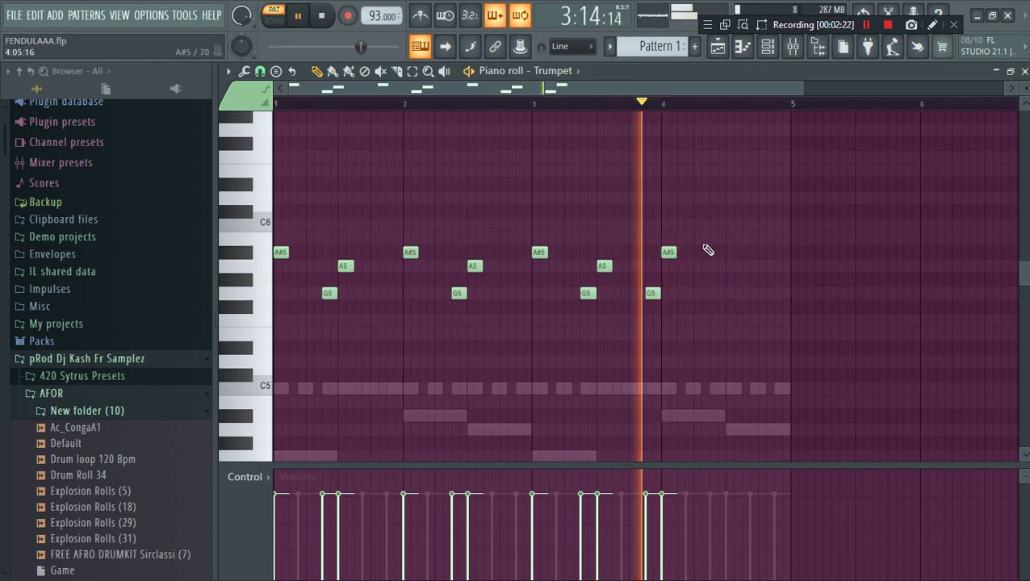
# - Add a run of one-step Trumpet notes C6, A#5 and A5 on steps 4, 5 and 7 of bar 4
pyautogui.press('space')
pyautogui.press('space')
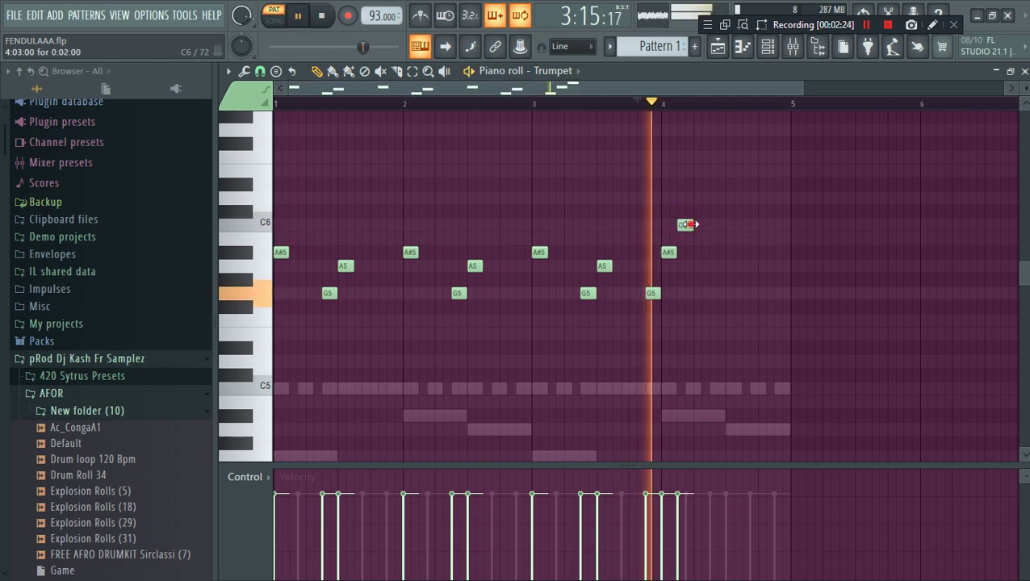
pyautogui.press('space')
pyautogui.moveTo(680, 227); pyautogui.dragTo(686, 227)
pyautogui.press('space')
pyautogui.click(696, 255)
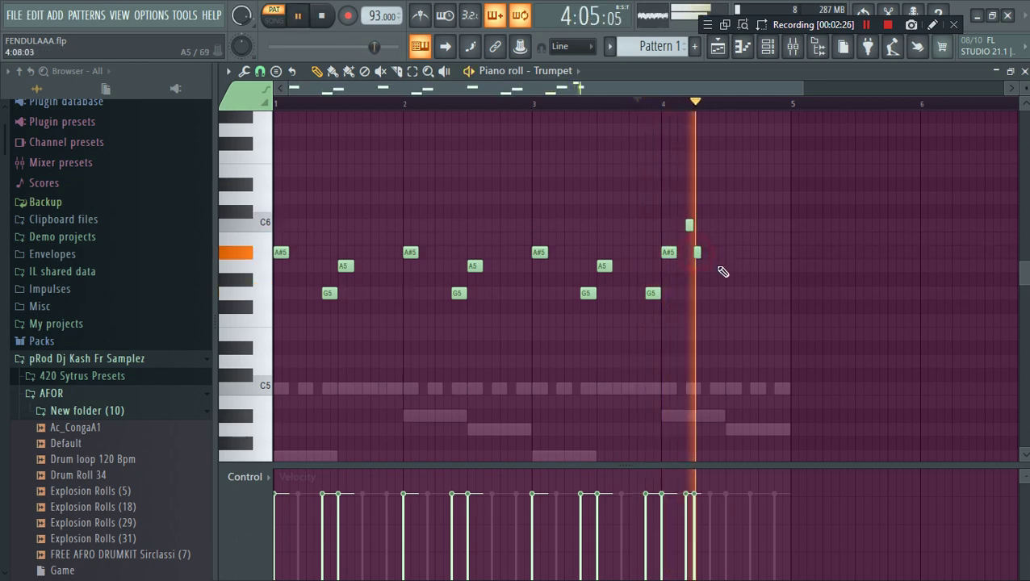
pyautogui.press('space')
pyautogui.click(714, 279)
pyautogui.press('space')
pyautogui.rightClick(714, 279)
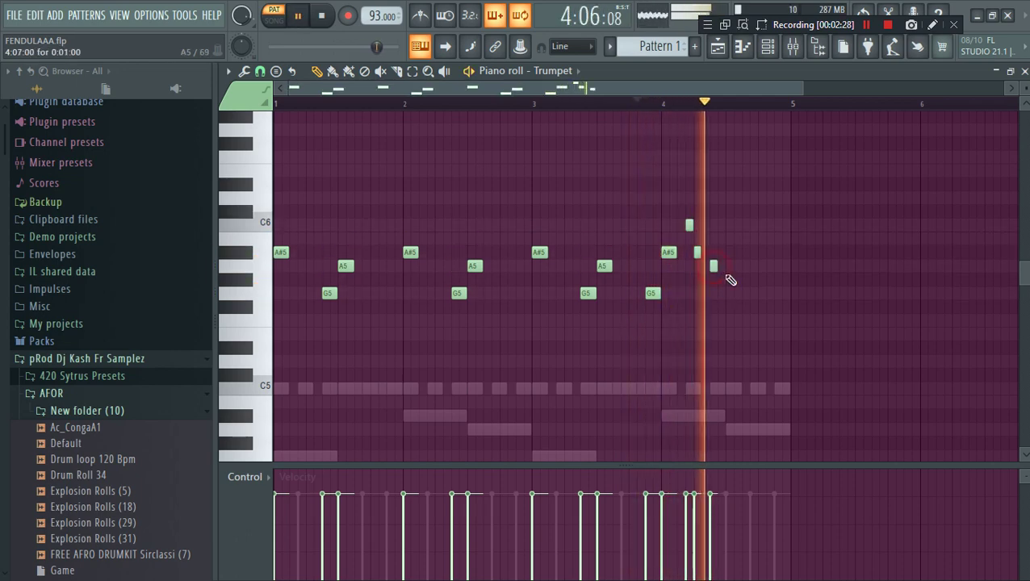
pyautogui.click(714, 266)
# - Finish bar 4 of the Trumpet melody with two-step notes F5 on step 9 and G5 on step 15
pyautogui.press('space')
pyautogui.moveTo(730, 326); pyautogui.dragTo(727, 324)
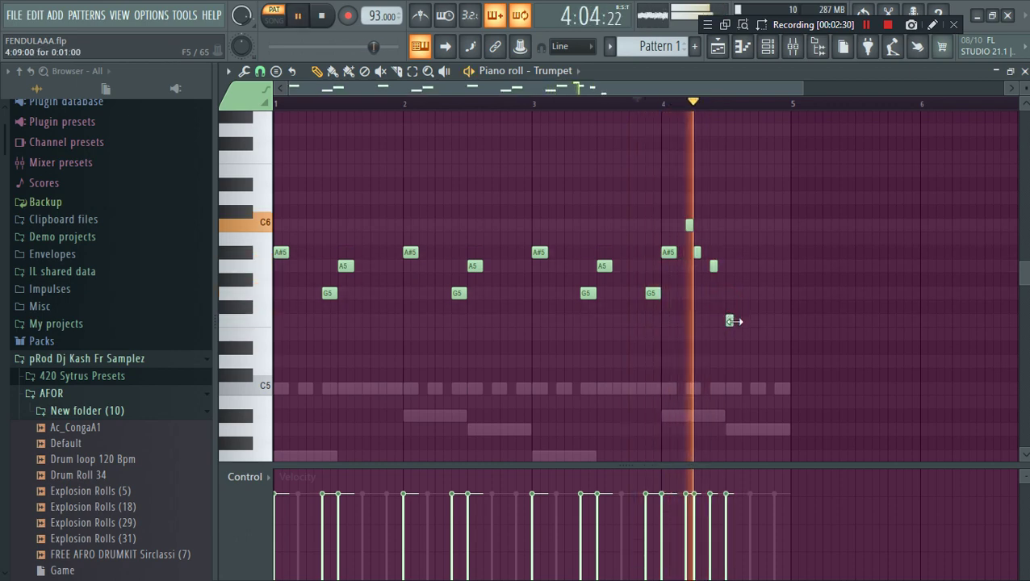
pyautogui.click(746, 324)
pyautogui.rightClick(749, 323)
pyautogui.press('space')
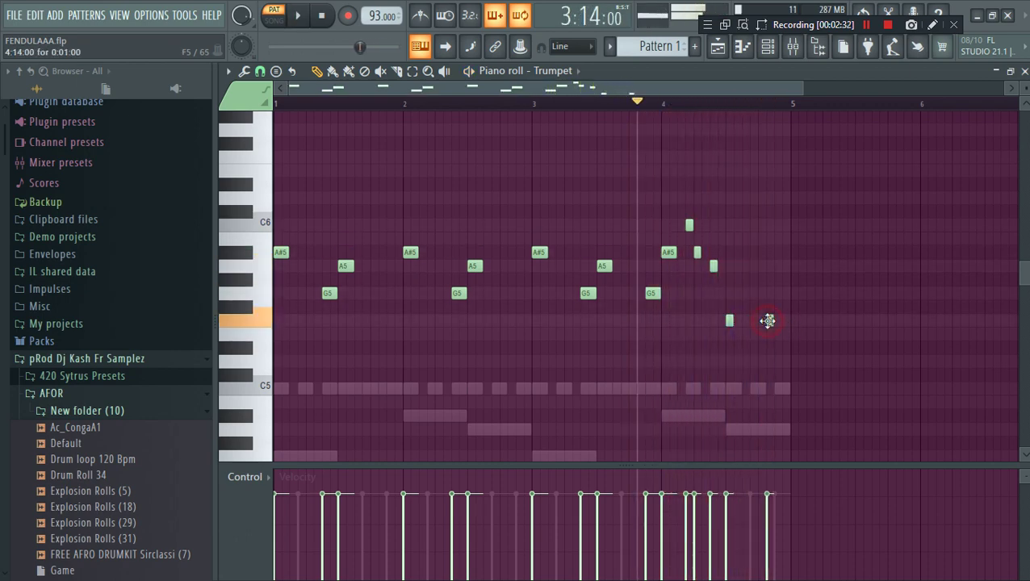
pyautogui.press('space')
pyautogui.moveTo(733, 322); pyautogui.dragTo(779, 322)
pyautogui.click(772, 321)
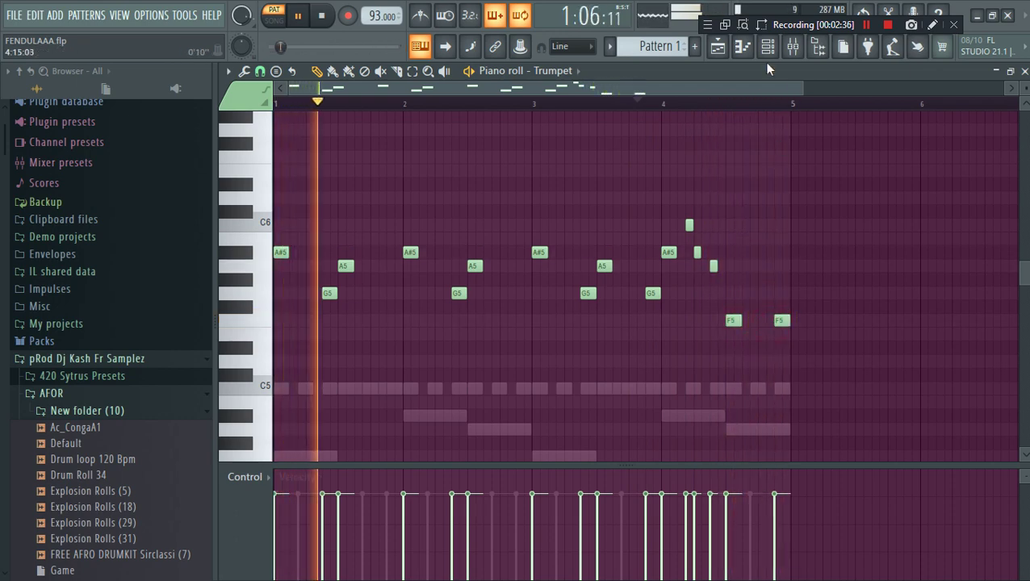
pyautogui.press('space')
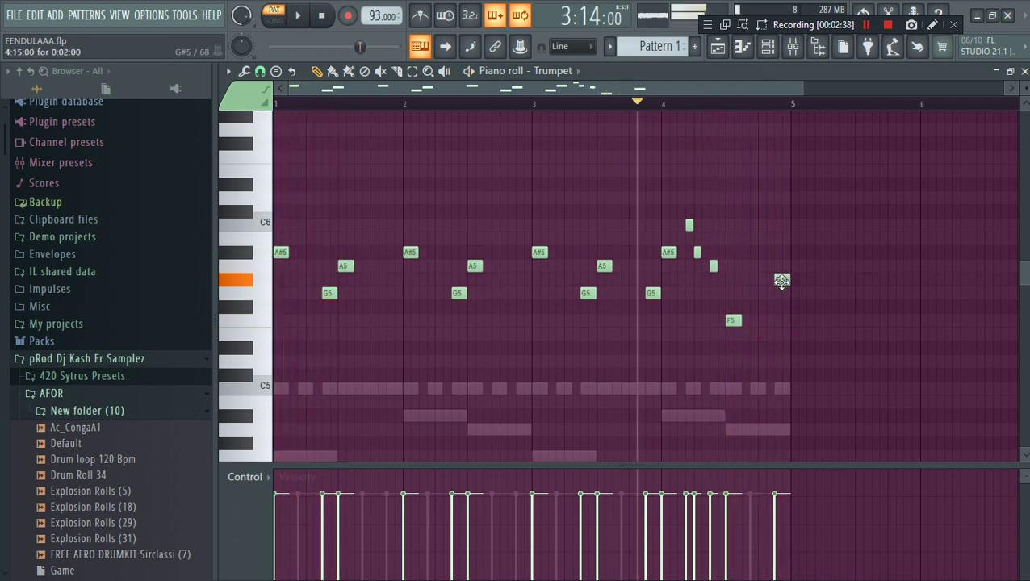
# - Copy the GMS channel's notes to the FL Keys channel and open the FL Keys piano roll
pyautogui.press('F6')
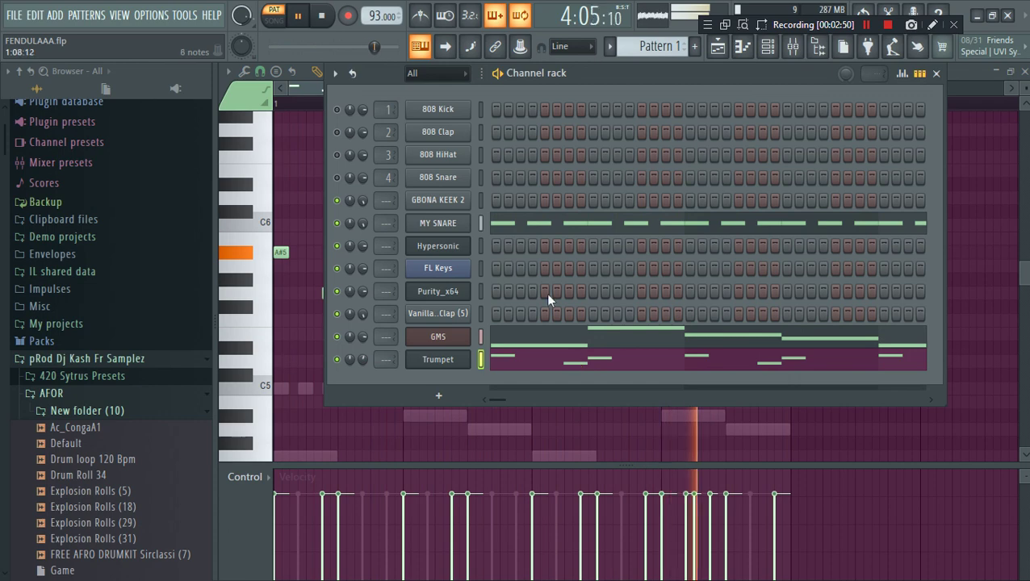
pyautogui.press('space')
pyautogui.click(483, 293)
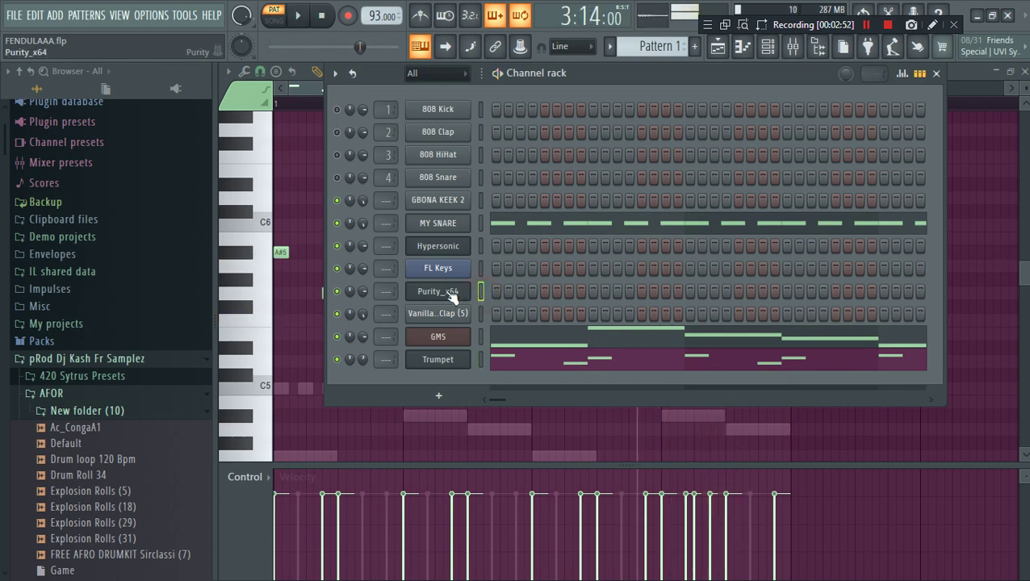
pyautogui.rightClick(448, 342)
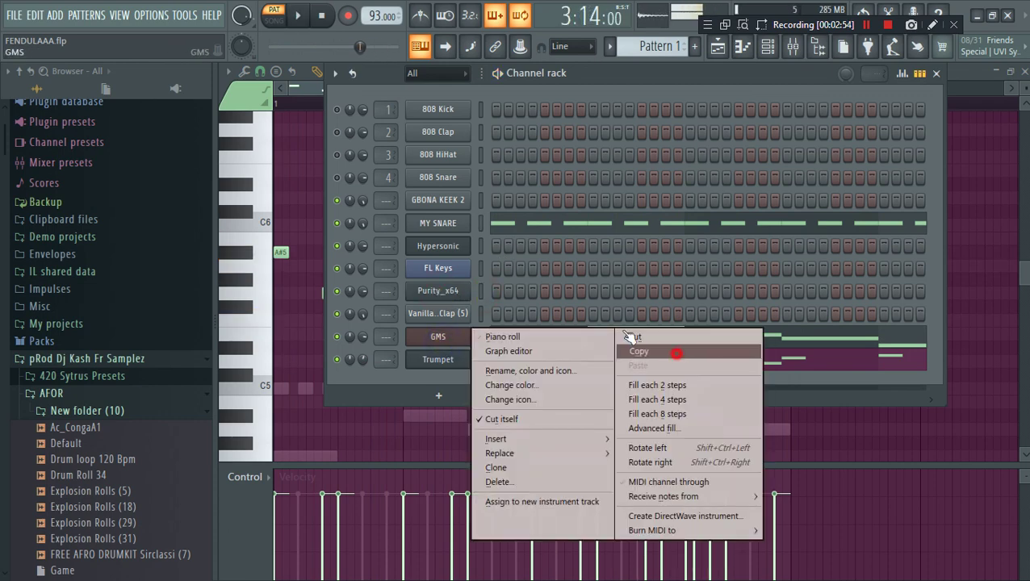
pyautogui.click(677, 353)
pyautogui.rightClick(437, 269)
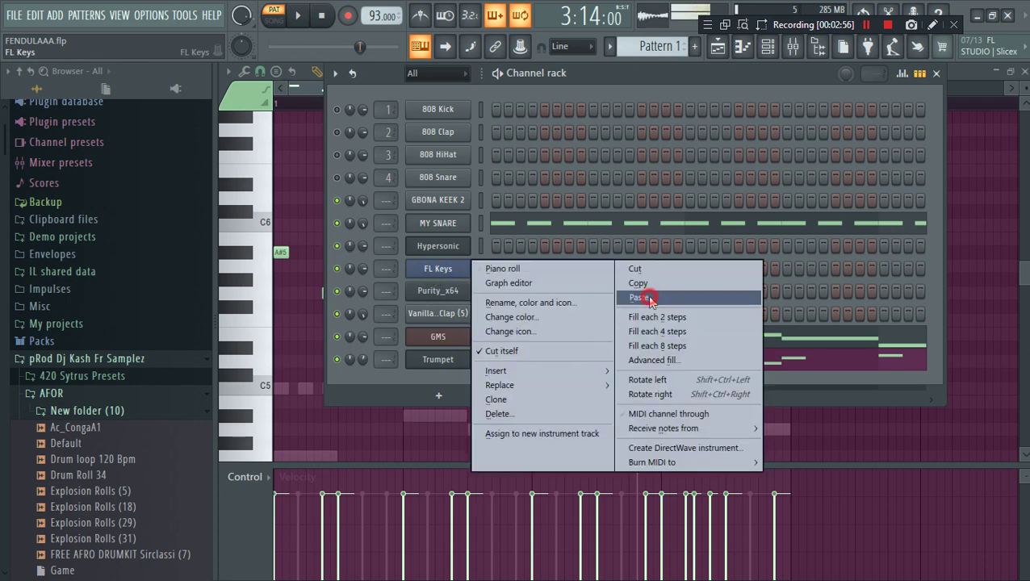
pyautogui.click(650, 299)
pyautogui.click(518, 275)
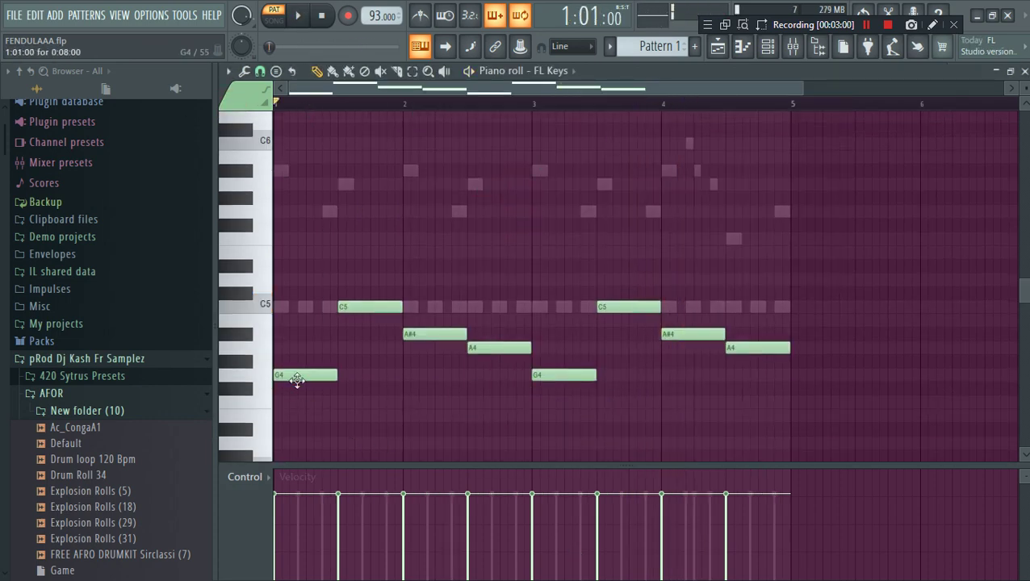
# - Add upper harmony notes A#4, D#5, D5 and C5 above the four FL Keys notes in bars 1 and 2
pyautogui.press('space')
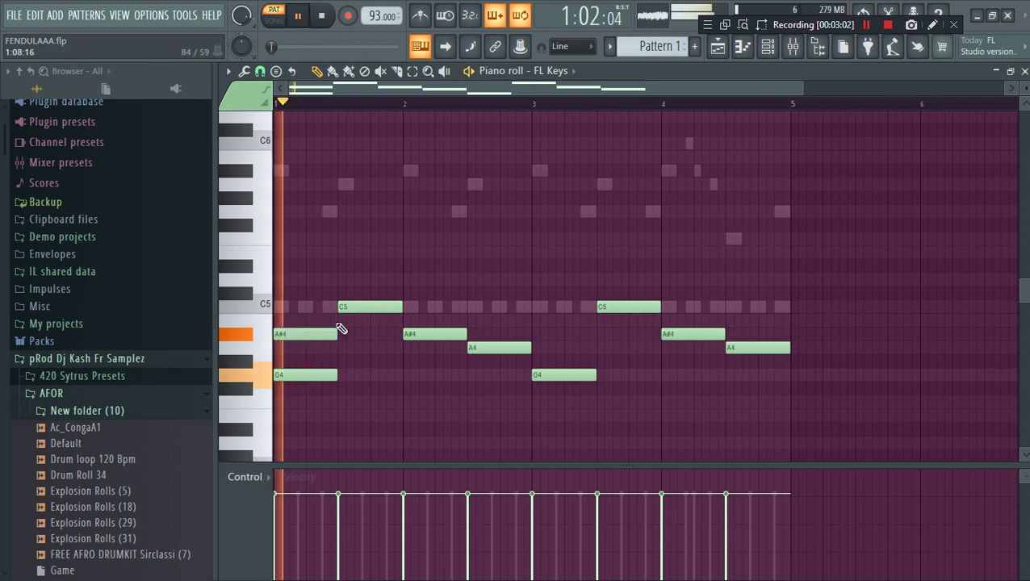
pyautogui.moveTo(358, 305); pyautogui.dragTo(361, 261)
pyautogui.press('space')
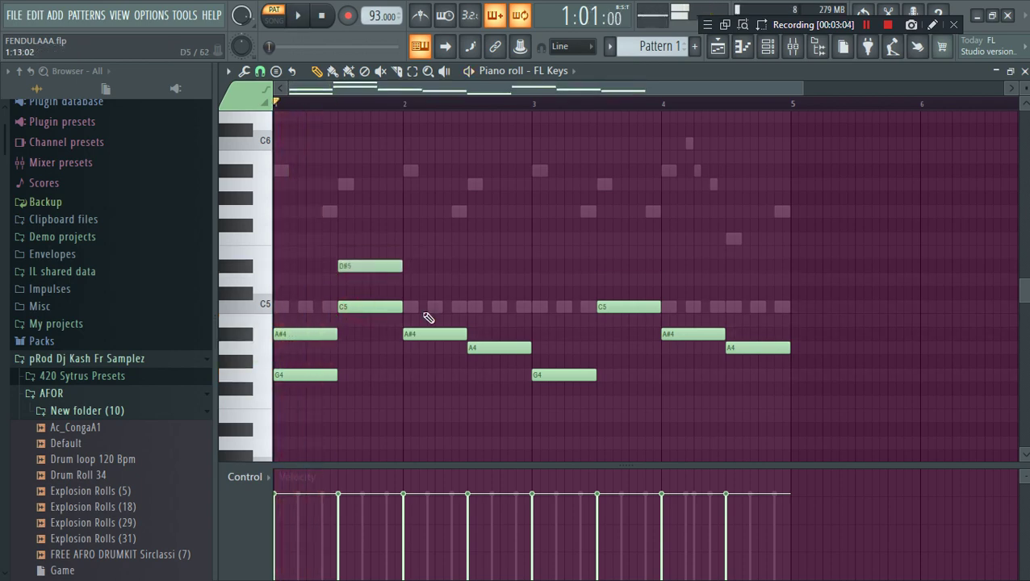
pyautogui.press('space')
pyautogui.click(436, 279)
pyautogui.moveTo(496, 356); pyautogui.dragTo(496, 310)
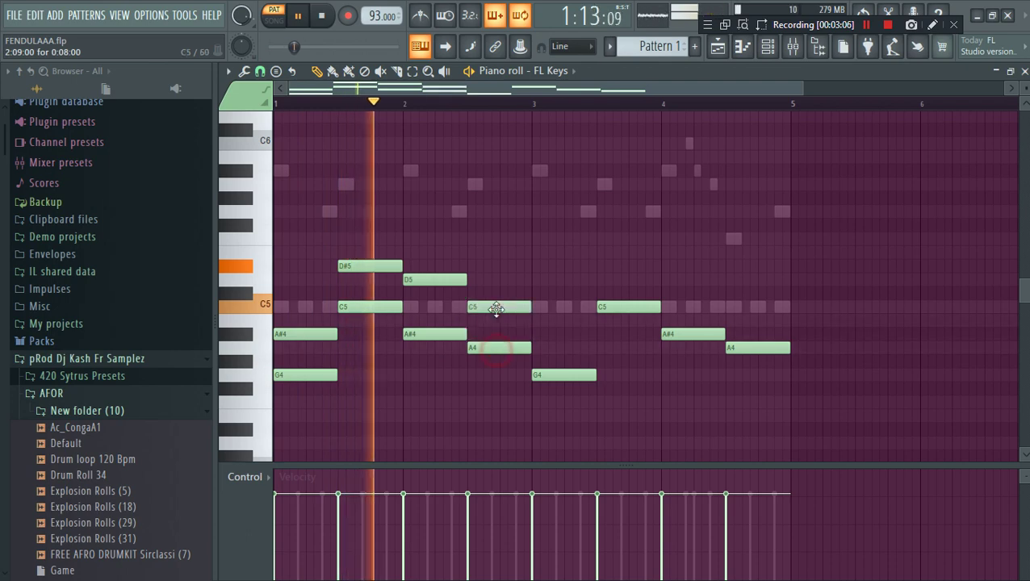
# - Add the same upper harmony A#4, D#5, D5 and C5 above the FL Keys notes in bars 3 and 4
pyautogui.click(545, 292)
pyautogui.rightClick(545, 290)
pyautogui.moveTo(566, 381)
pyautogui.mouseDown()
pyautogui.moveTo(566, 322)
pyautogui.moveTo(565, 334)
pyautogui.mouseUp()
pyautogui.click(612, 265)
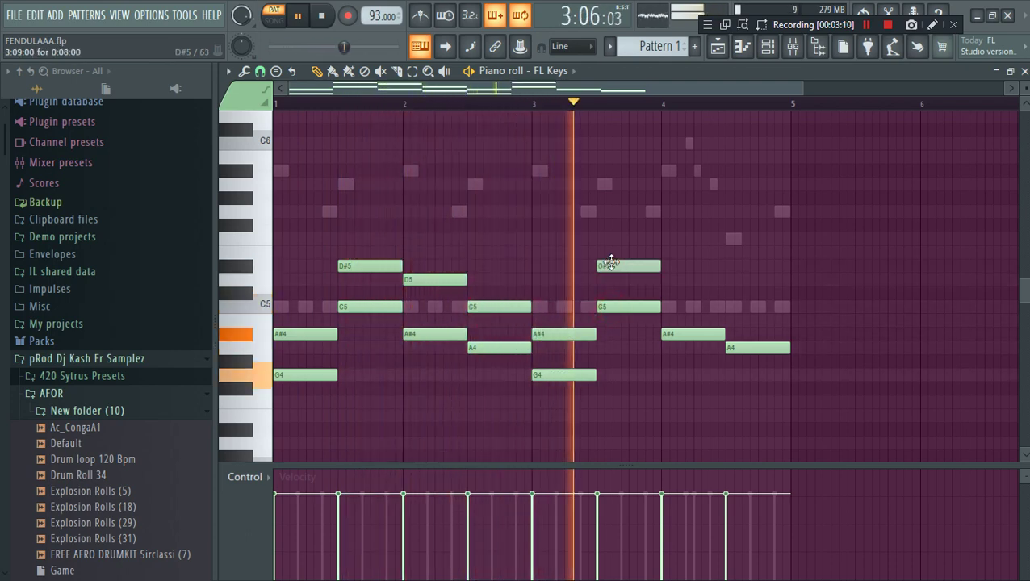
pyautogui.click(664, 281)
pyautogui.click(732, 308)
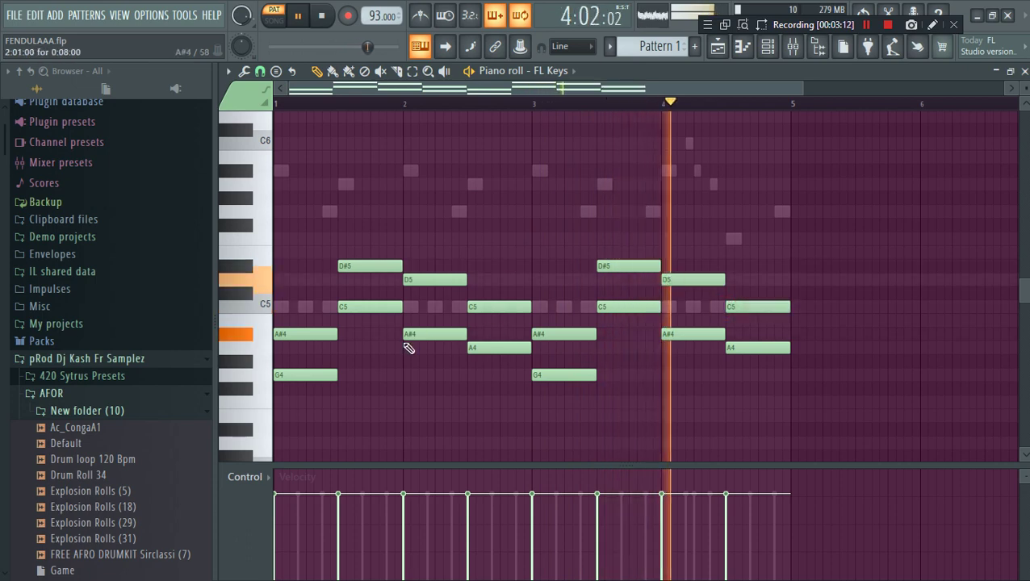
# - Add a third voice of D5, G5, F5 and D#5 to the four FL Keys chords in bars 1 and 2
pyautogui.click(307, 429)
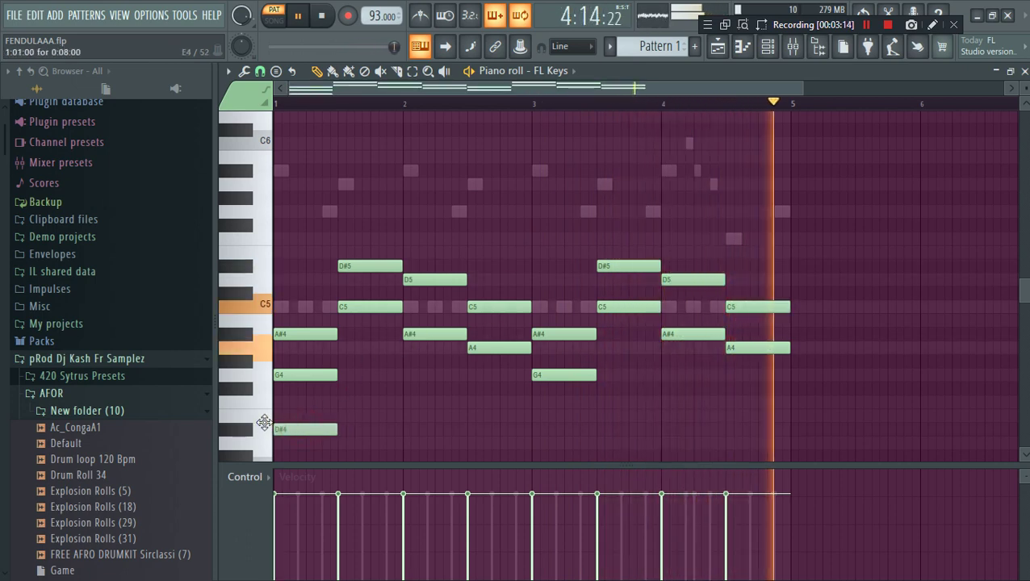
pyautogui.moveTo(299, 429); pyautogui.dragTo(303, 348)
pyautogui.press('space')
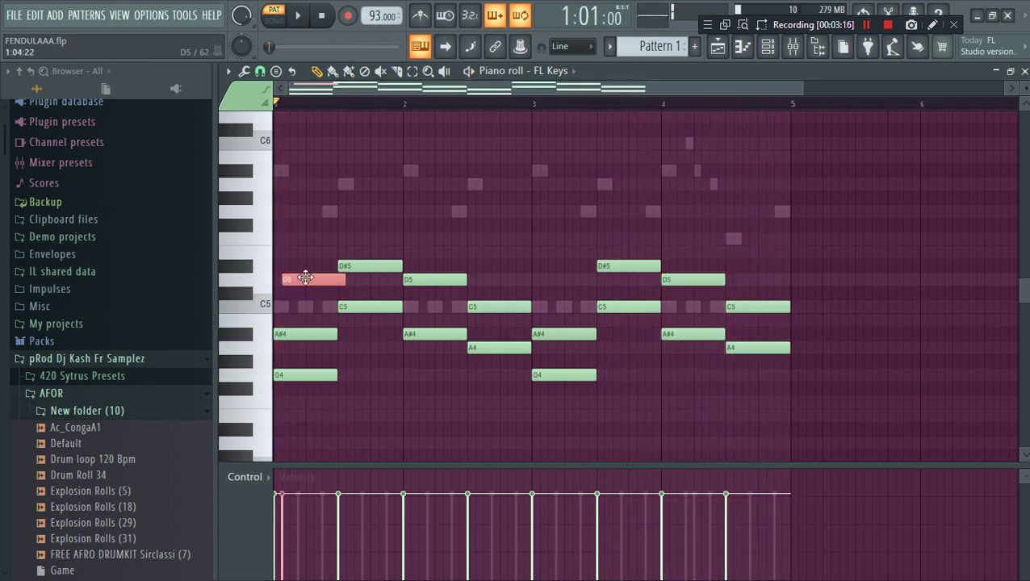
pyautogui.moveTo(306, 278); pyautogui.dragTo(301, 277)
pyautogui.press('space')
pyautogui.click(356, 213)
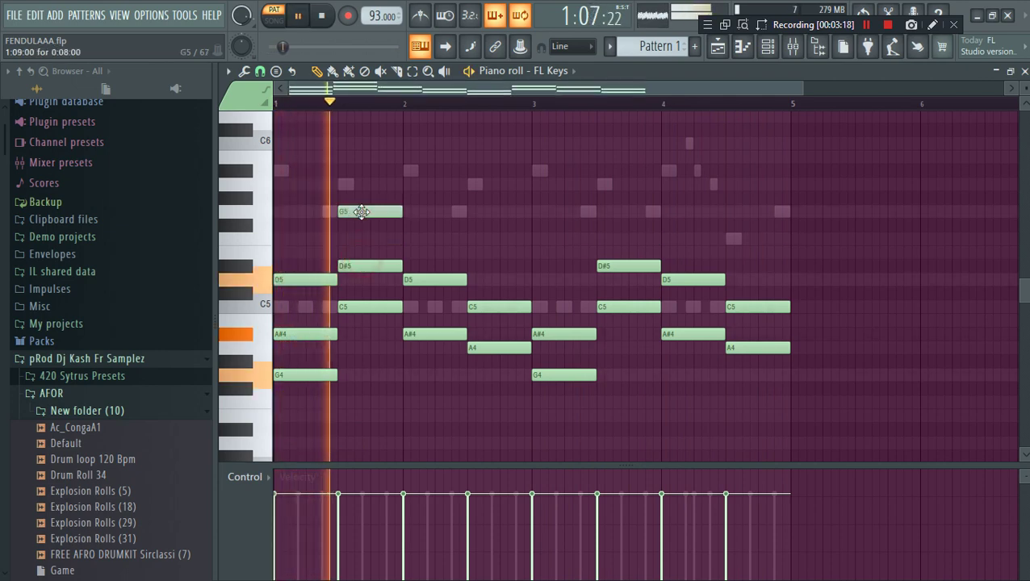
pyautogui.click(407, 239)
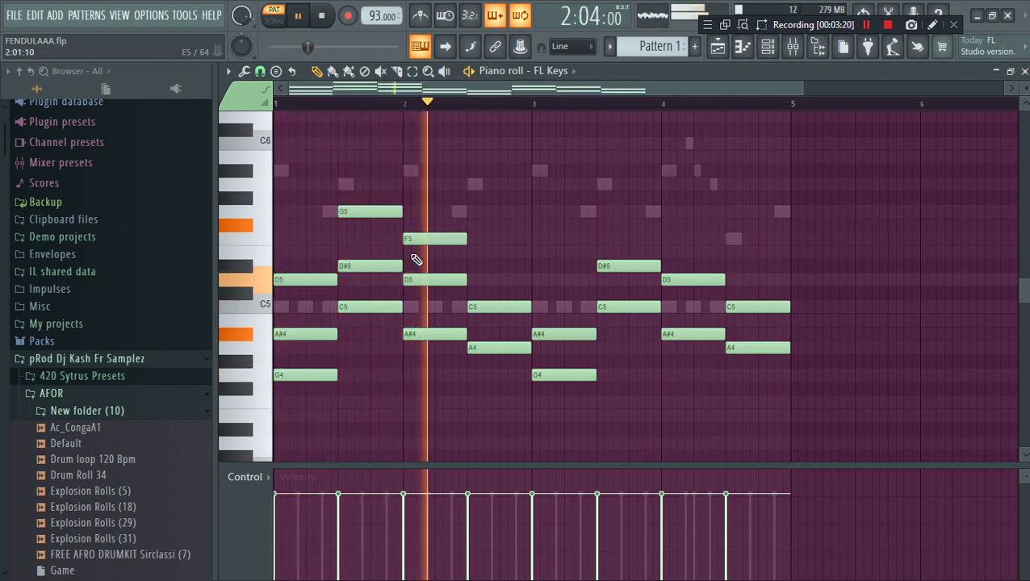
pyautogui.click(473, 266)
# - Clear the FL Keys notes in bars 3 and 4 and replace them with a copy of the chords from bars 1 and 2
pyautogui.rightClick(638, 262)
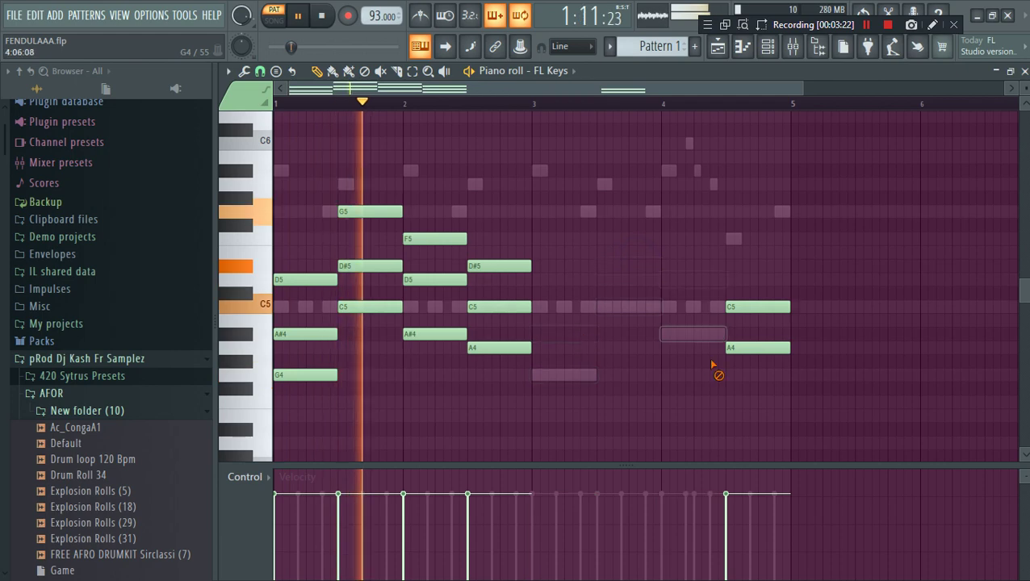
pyautogui.moveTo(655, 416); pyautogui.dragTo(567, 289)
pyautogui.hotkey('ctrl', 'a')
pyautogui.press('space')
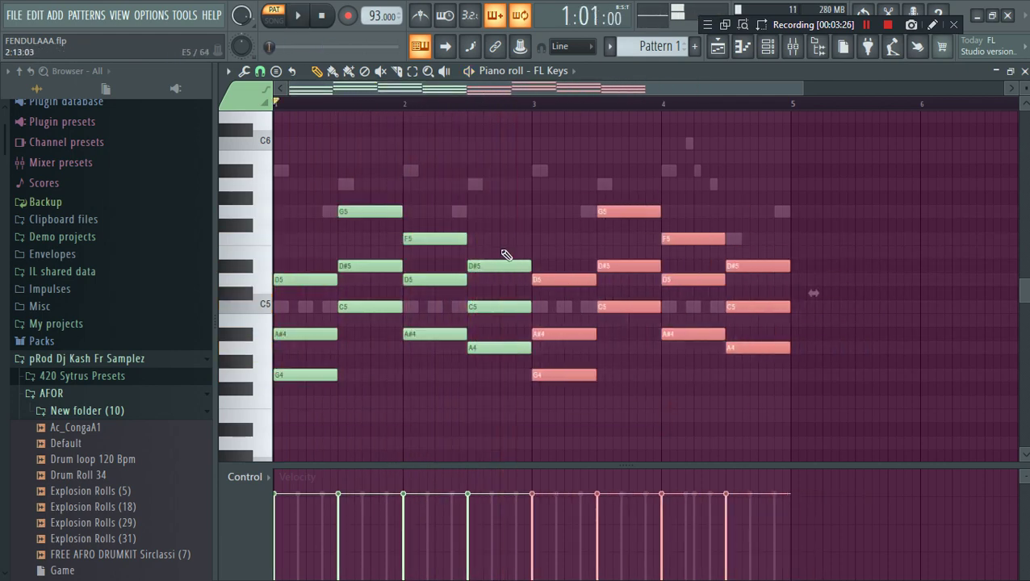
# - Replace the D#5 in the last chord of bars 2 and 4 with a low F4
pyautogui.moveTo(501, 268); pyautogui.dragTo(500, 281)
pyautogui.press('space')
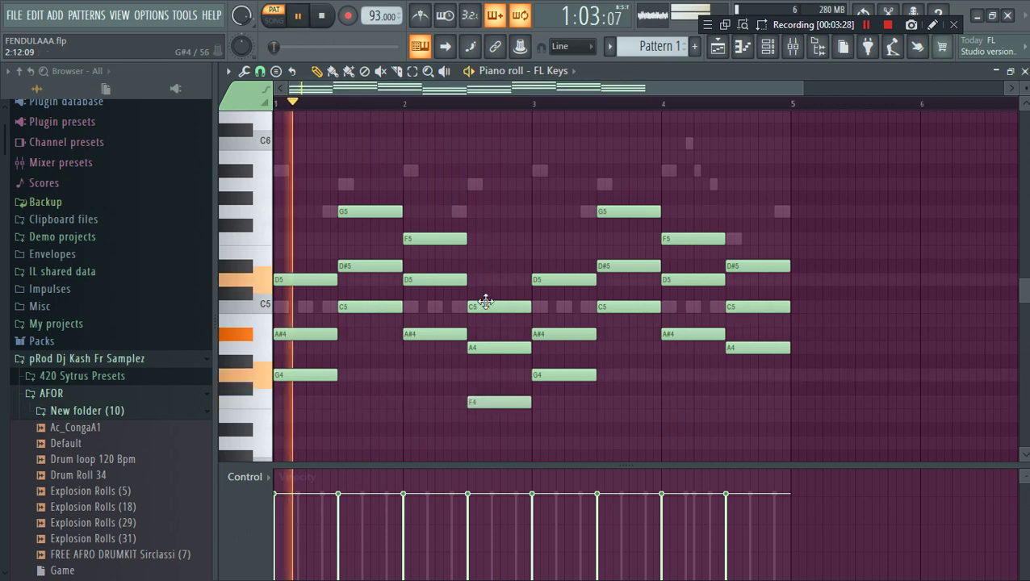
pyautogui.moveTo(769, 398); pyautogui.dragTo(763, 407)
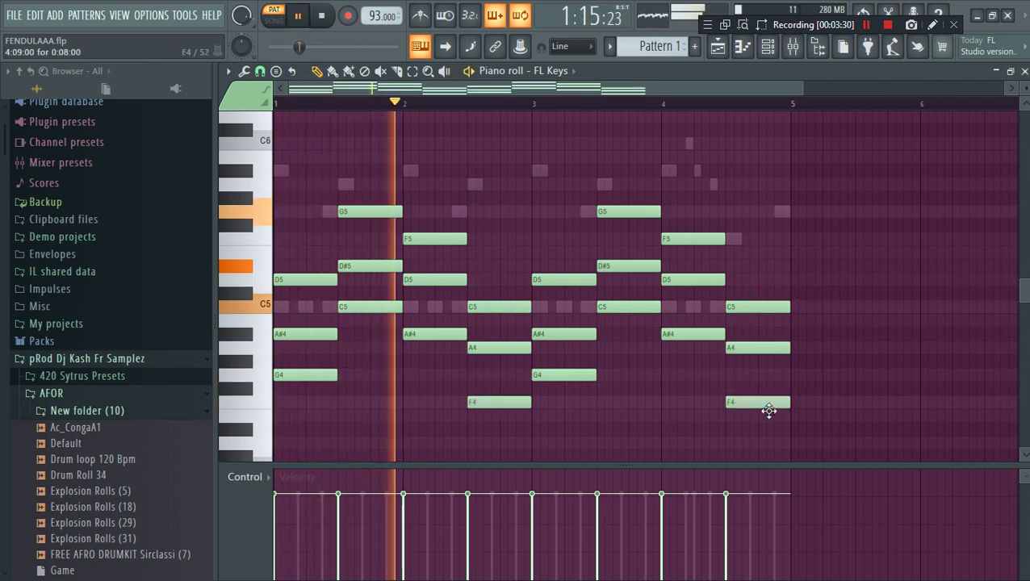
# - Fill the GBONA KEEK 2 channel with a hit every 4 steps and mute the Trumpet channel
pyautogui.click(768, 46)
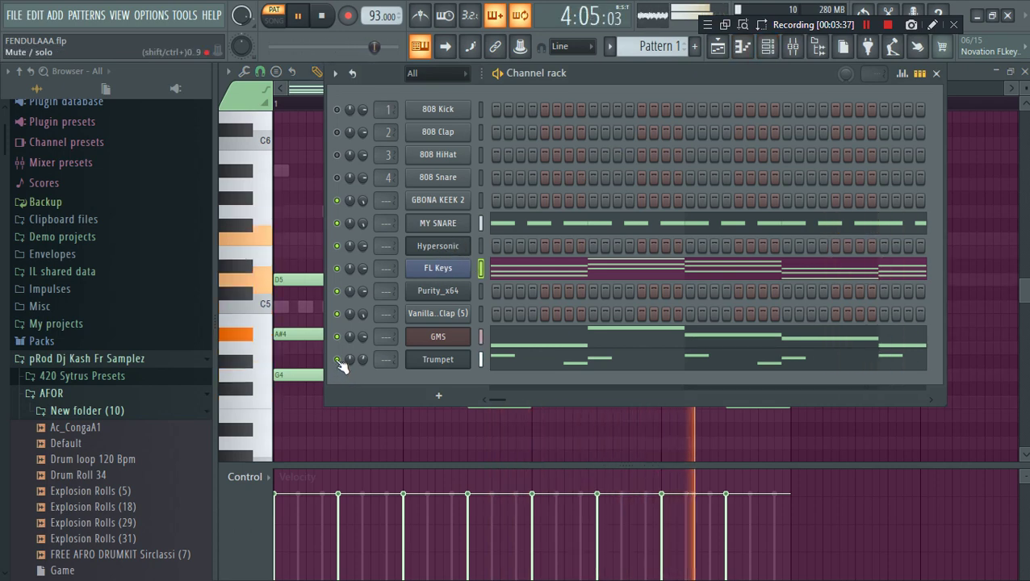
pyautogui.press('space')
pyautogui.rightClick(433, 202)
pyautogui.click(673, 263)
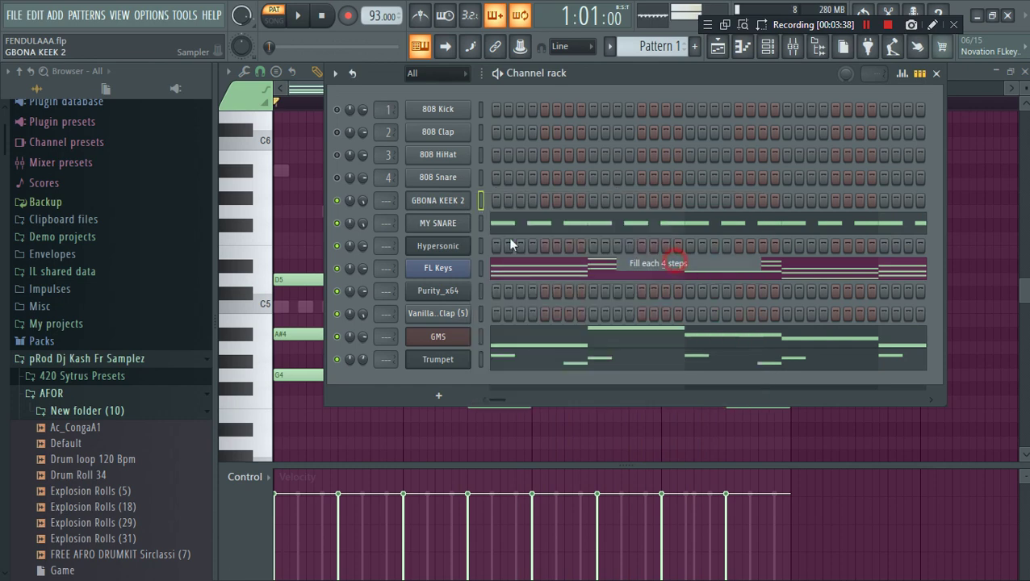
pyautogui.press('space')
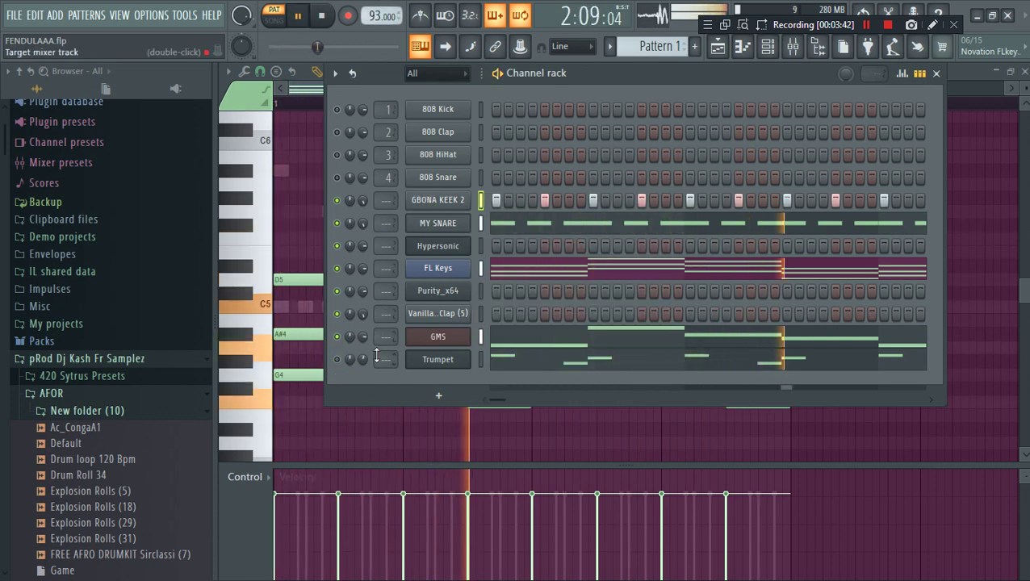
pyautogui.press('space')
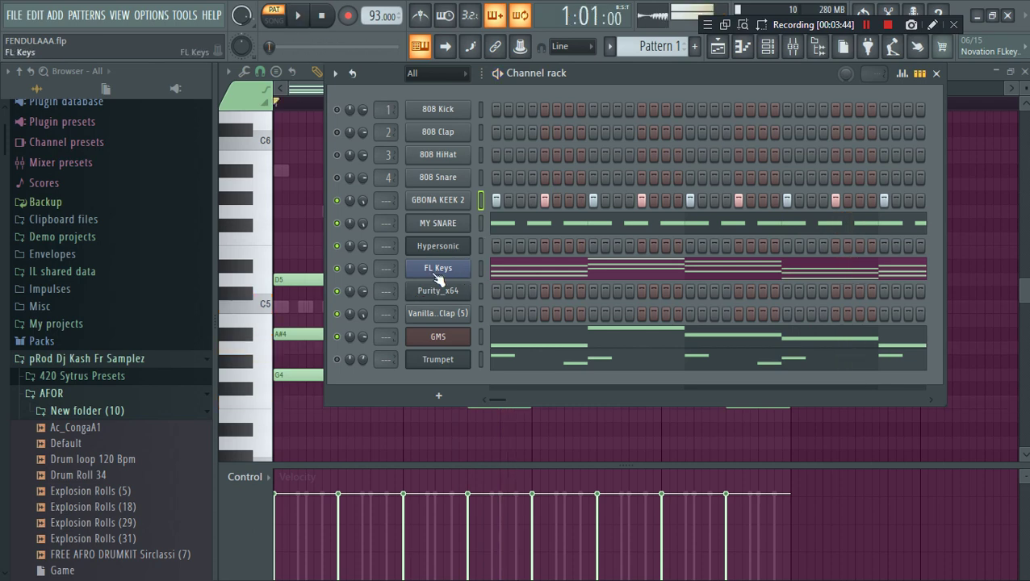
# - Copy the FL Keys notes and load the Spiccato Strings patch from the Strings category in Hypersonic
pyautogui.rightClick(437, 277)
pyautogui.click(650, 284)
pyautogui.click(441, 251)
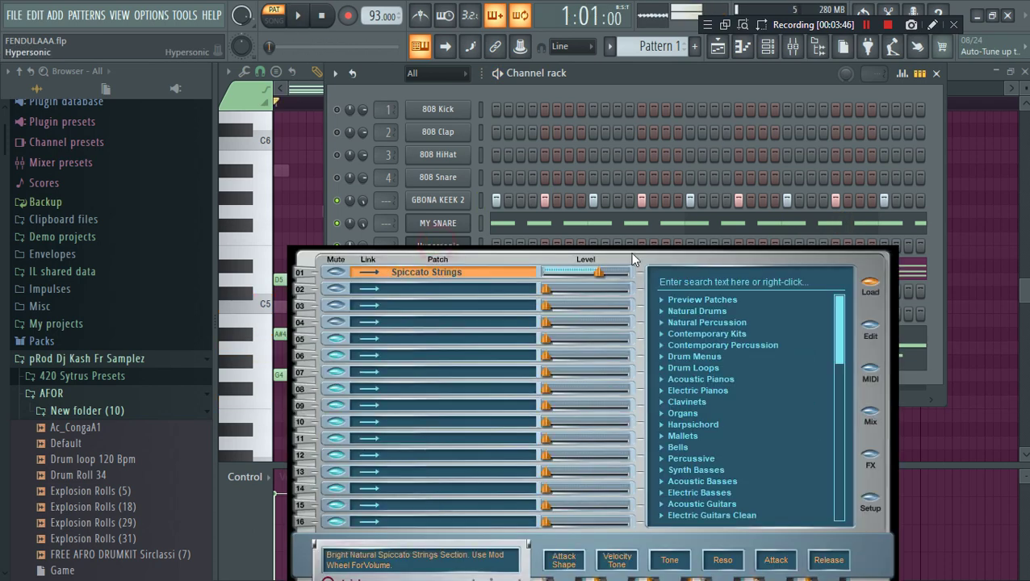
pyautogui.scroll(-5, 694, 363)
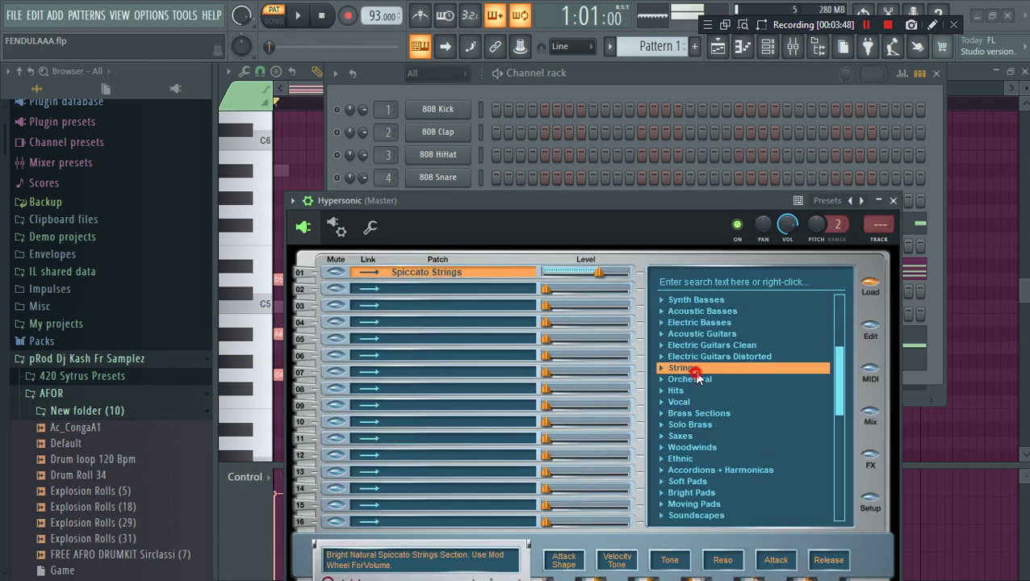
pyautogui.click(696, 370)
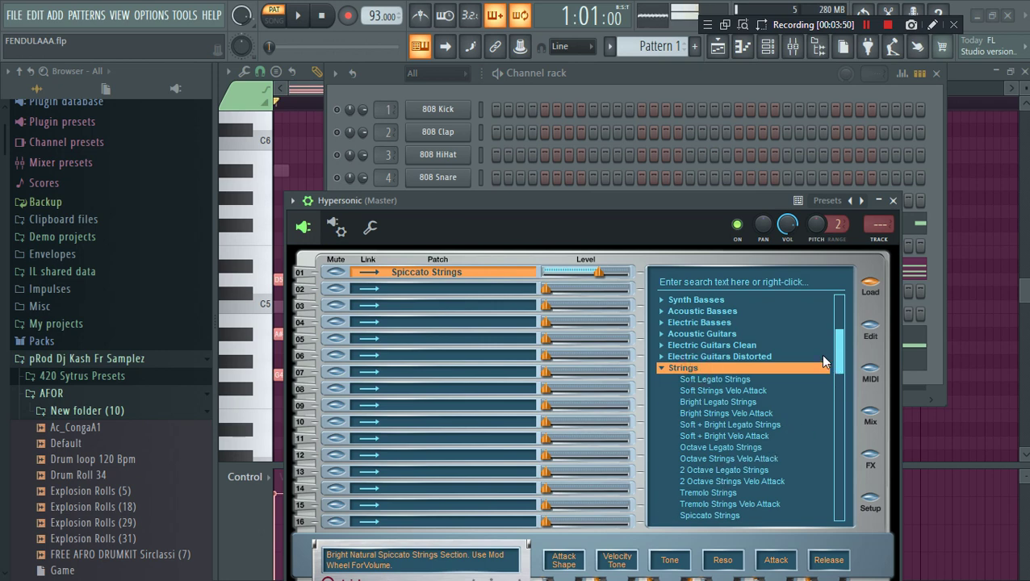
pyautogui.scroll(-2, 761, 436)
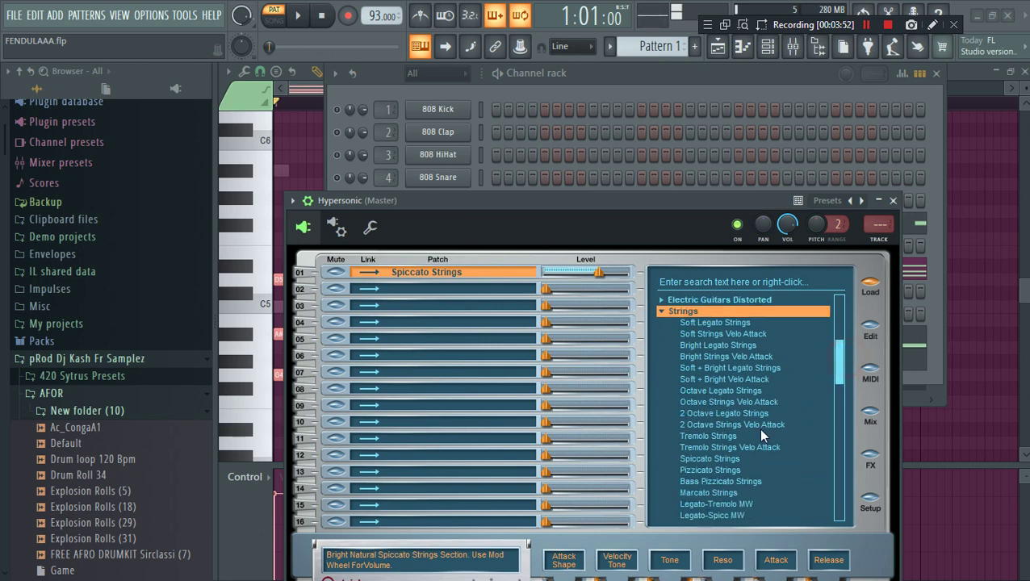
pyautogui.click(705, 460)
pyautogui.click(636, 94)
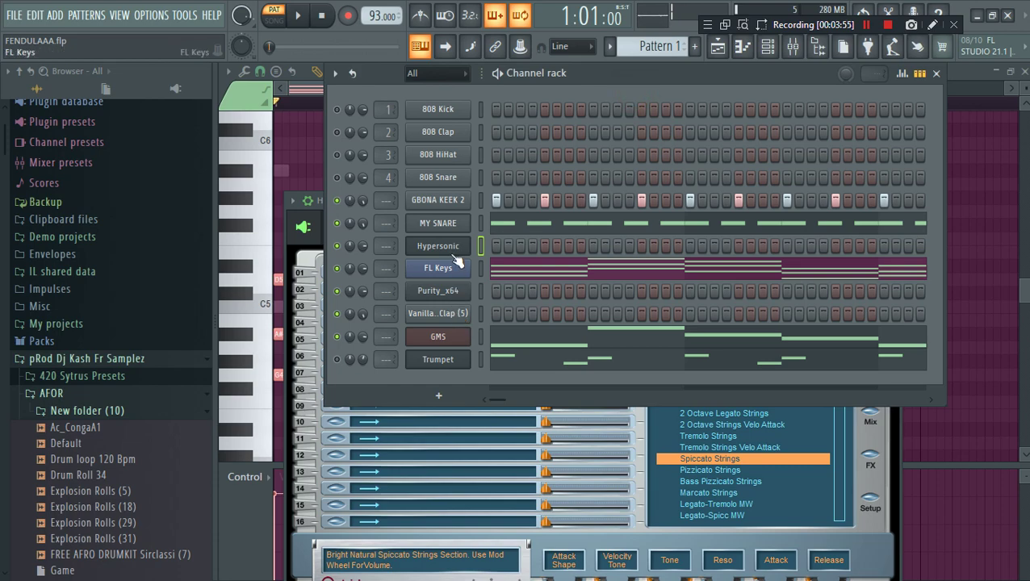
# - Paste the copied FL Keys chords into the Hypersonic channel and open its piano roll
pyautogui.rightClick(454, 255)
pyautogui.click(648, 275)
pyautogui.press('space')
pyautogui.click(545, 241)
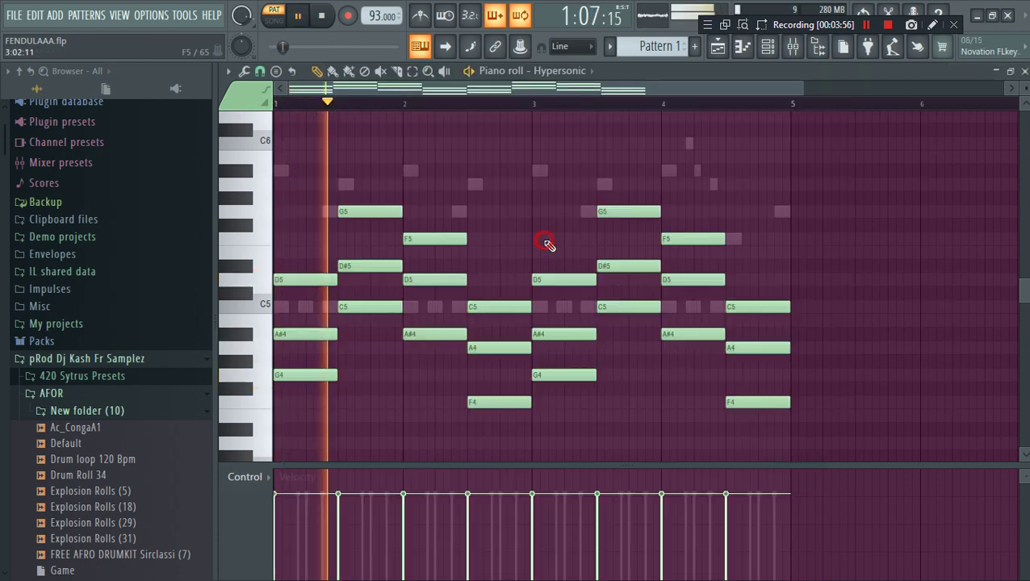
# - Split each Hypersonic chord into a four-step hit plus a two-step repeat on its seventh step, and transpose everything up one octave
pyautogui.hotkey('ctrl', 'a')
pyautogui.moveTo(467, 239)
pyautogui.mouseDown()
pyautogui.moveTo(433, 244)
pyautogui.moveTo(466, 243)
pyautogui.moveTo(461, 236)
pyautogui.mouseUp()
pyautogui.hotkey('ctrl', 'a')
pyautogui.hotkey('ctrl', 'Up')
pyautogui.scroll(4, 565, 282)
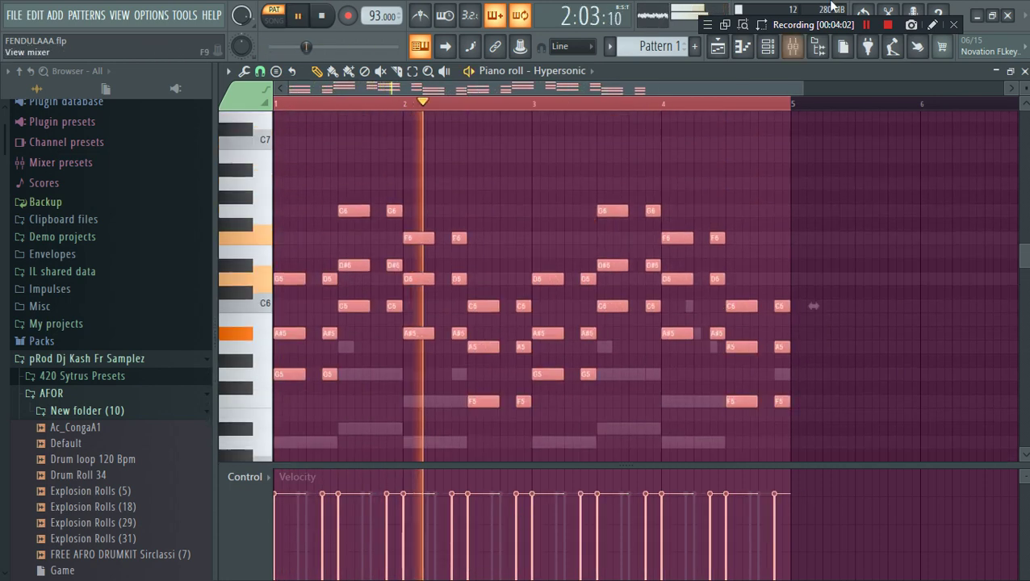
# - Silence all channels in the channel rack except FL Keys and Hypersonic
pyautogui.click(768, 46)
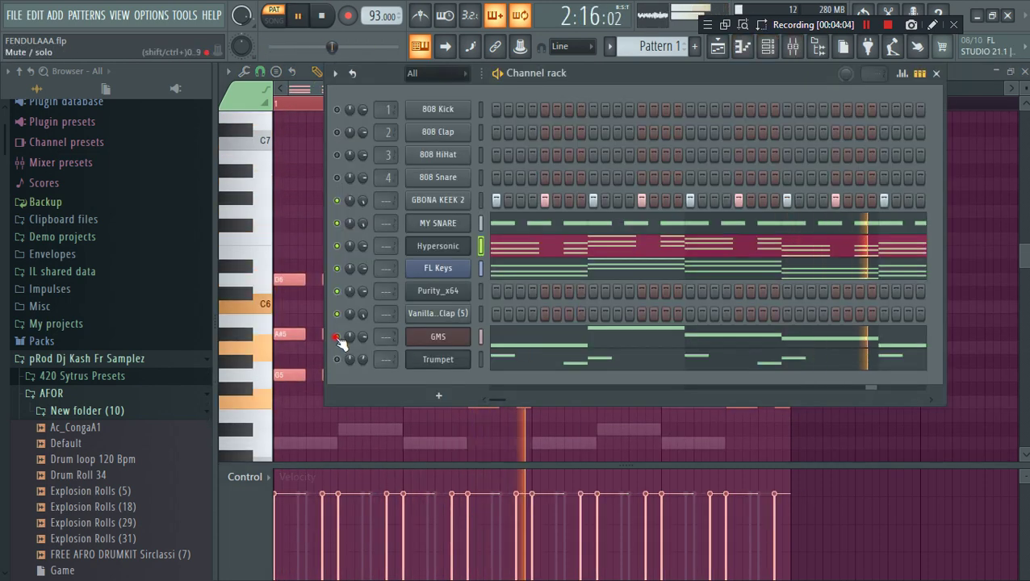
pyautogui.rightClick(337, 268)
pyautogui.press('space')
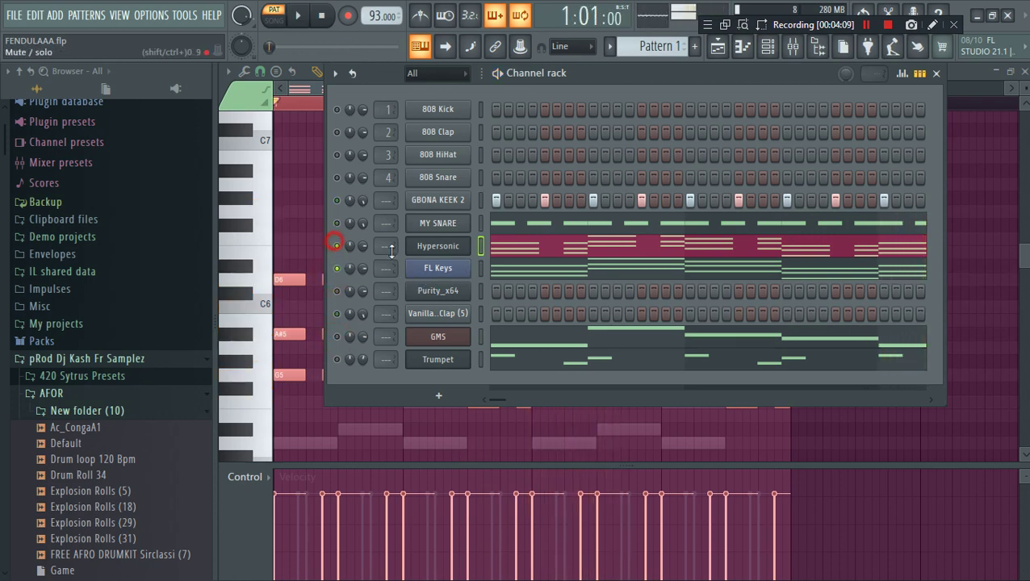
# - Load the Bamboo preset from the Bell & Perc category in Purity_x64
pyautogui.click(450, 292)
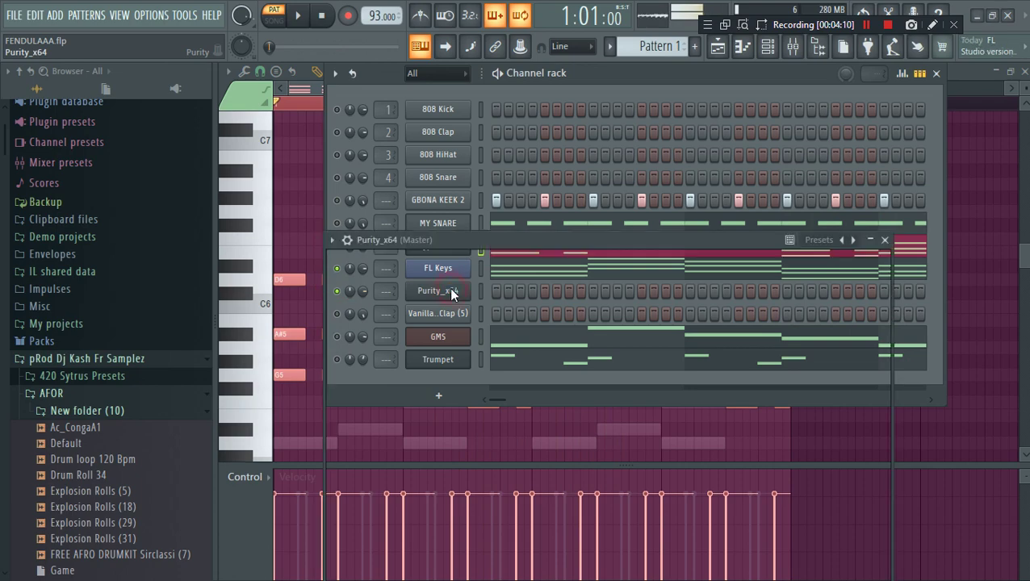
pyautogui.moveTo(581, 233); pyautogui.dragTo(538, 142)
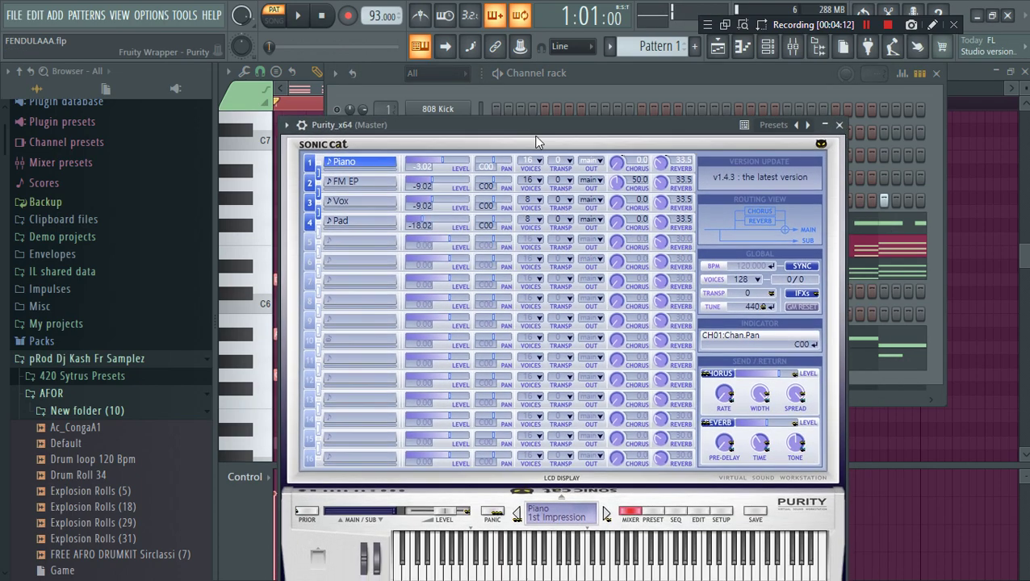
pyautogui.click(658, 513)
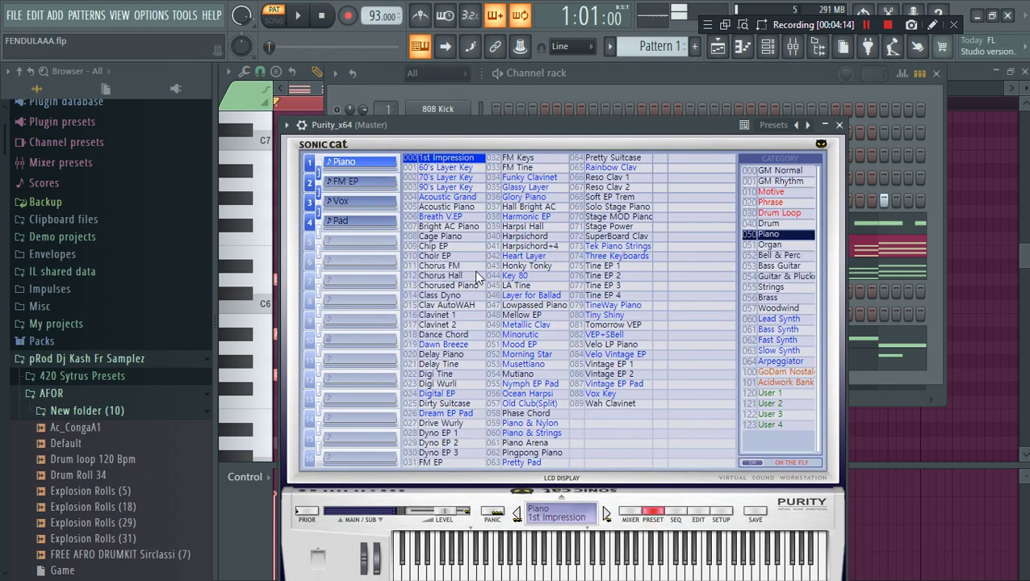
pyautogui.click(785, 256)
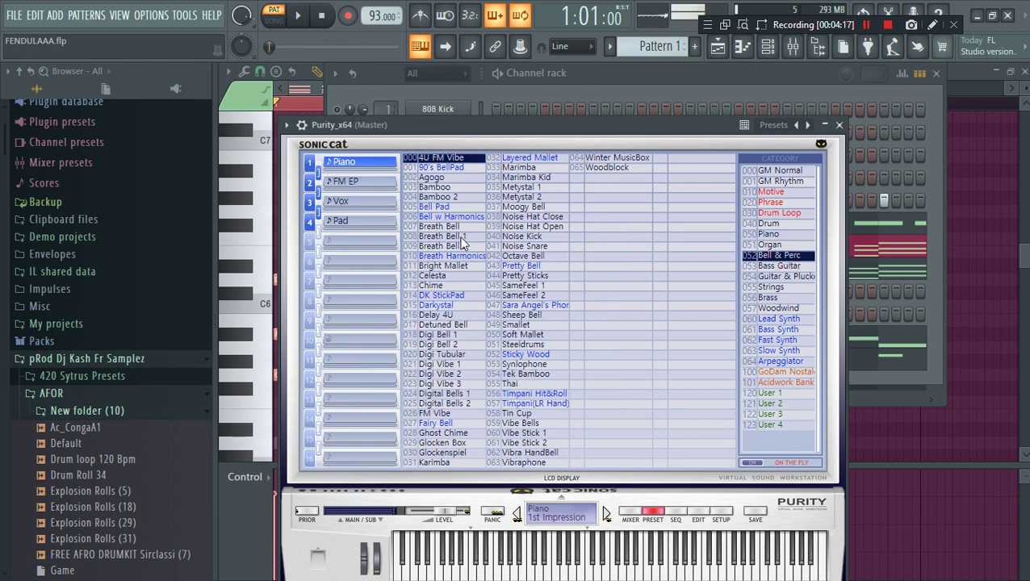
pyautogui.click(798, 278)
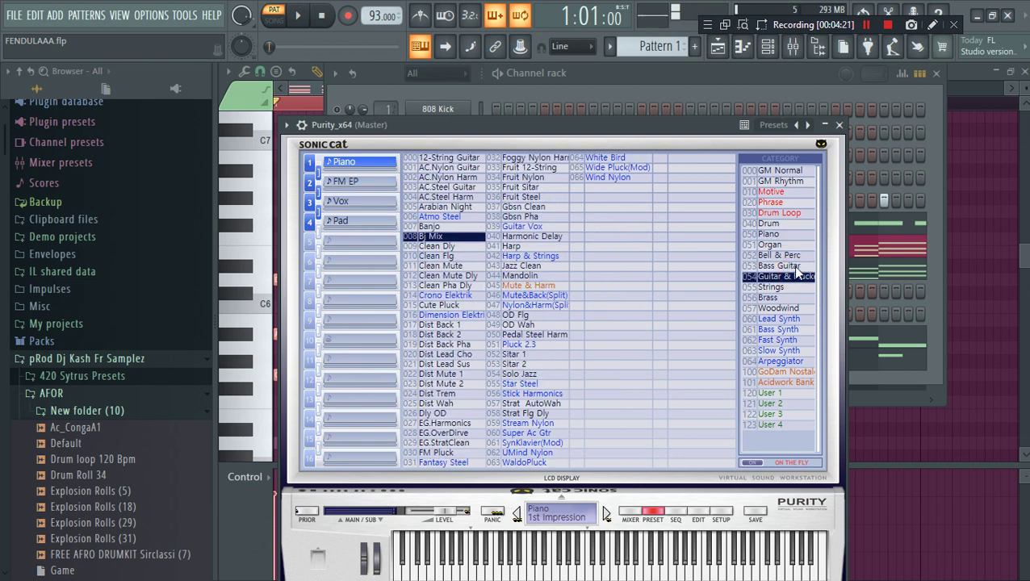
pyautogui.click(796, 256)
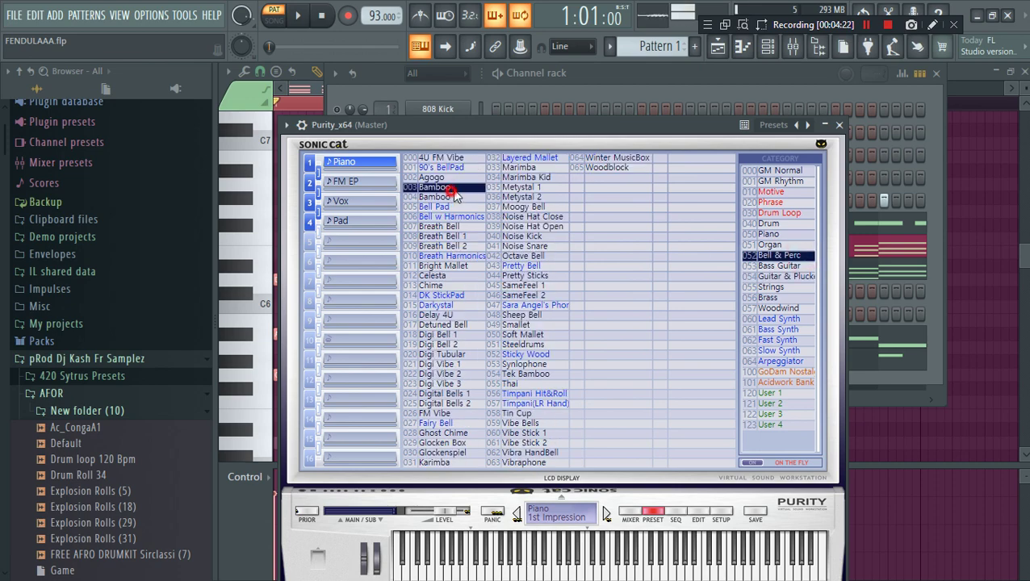
# - Paste the copied FL Keys chords into the Purity_x64 channel and select them all in its piano roll
pyautogui.click(680, 91)
pyautogui.rightClick(478, 282)
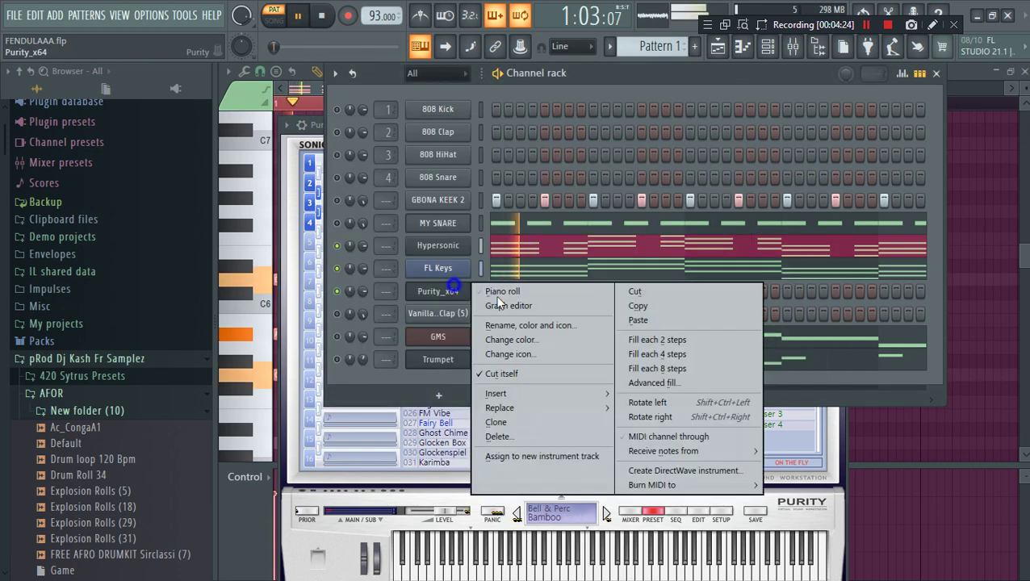
pyautogui.click(637, 317)
pyautogui.click(619, 295)
pyautogui.scroll(-4, 457, 330)
pyautogui.hotkey('ctrl', 'a')
pyautogui.press('space')
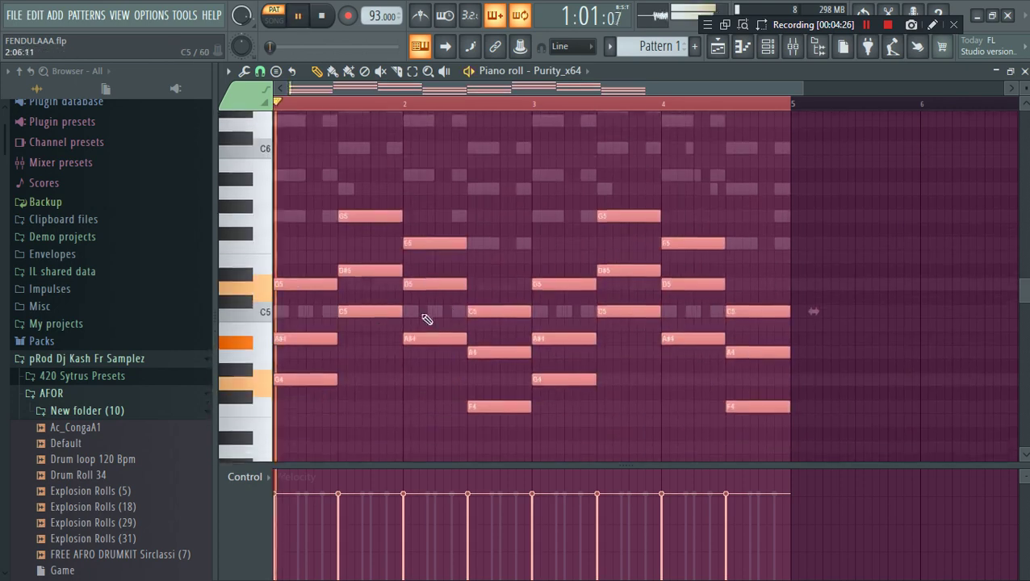
# - Shorten the Purity_x64 chords to two steps each and duplicate them three steps after each original hit
pyautogui.press('space')
pyautogui.moveTo(336, 280); pyautogui.dragTo(303, 281)
pyautogui.press('space')
pyautogui.press('space')
pyautogui.press('space')
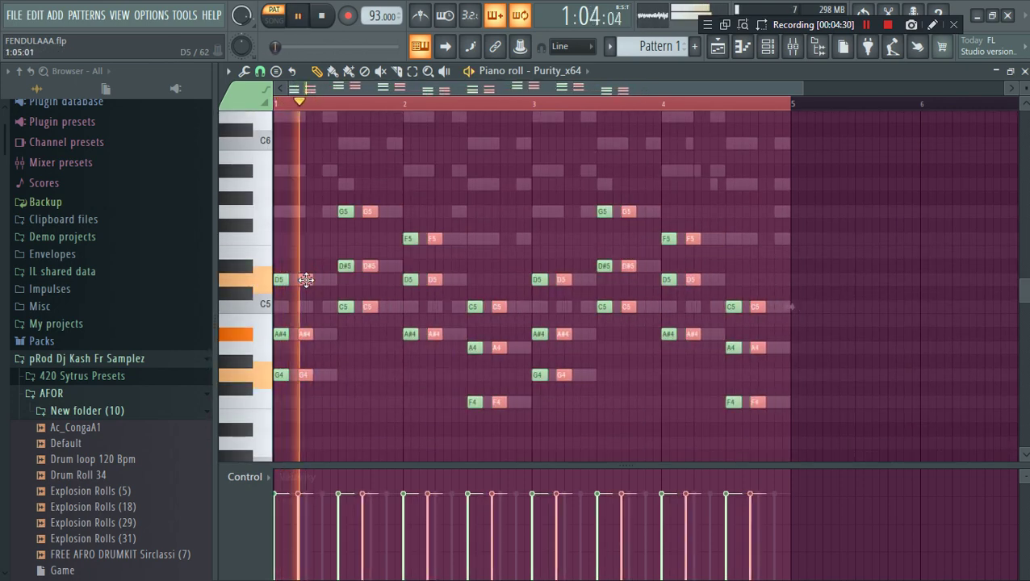
# - Select all the Purity_x64 chord notes and transpose them up one octave
pyautogui.hotkey('ctrl', 'a')
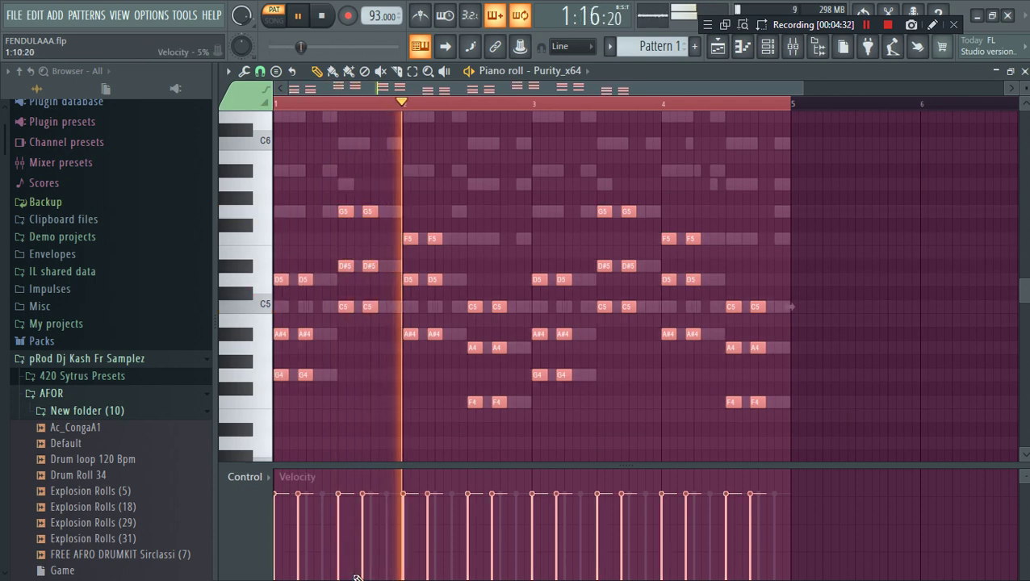
pyautogui.hotkey('ctrl', 'Up')
pyautogui.press('space')
pyautogui.press('space')
pyautogui.scroll(3, 535, 266)
pyautogui.press('space')
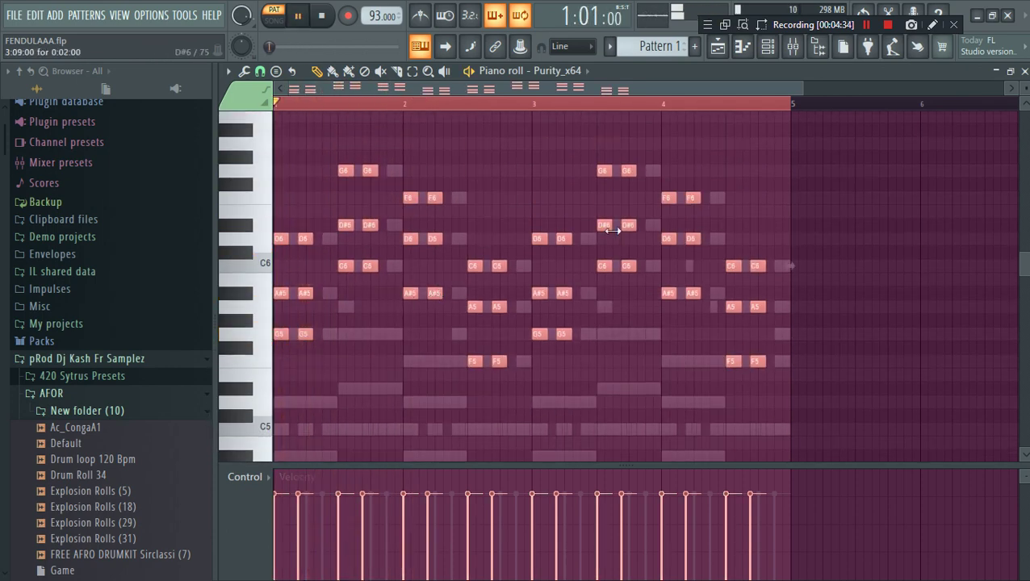
pyautogui.press('space')
# - Turn on every channel in the channel rack except GMS and Trumpet, play the mix and solo Purity_x64
pyautogui.click(775, 47)
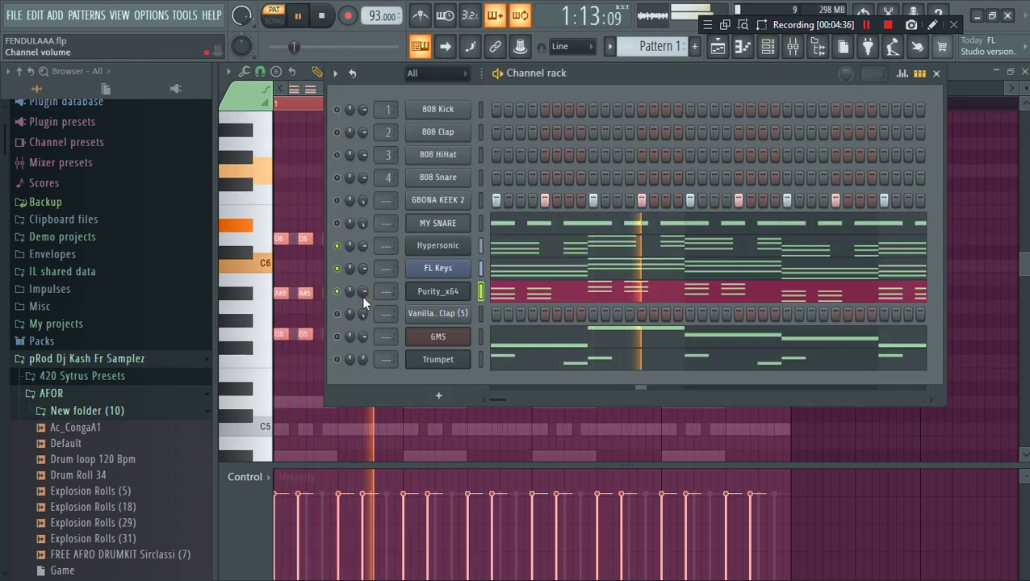
pyautogui.rightClick(338, 291)
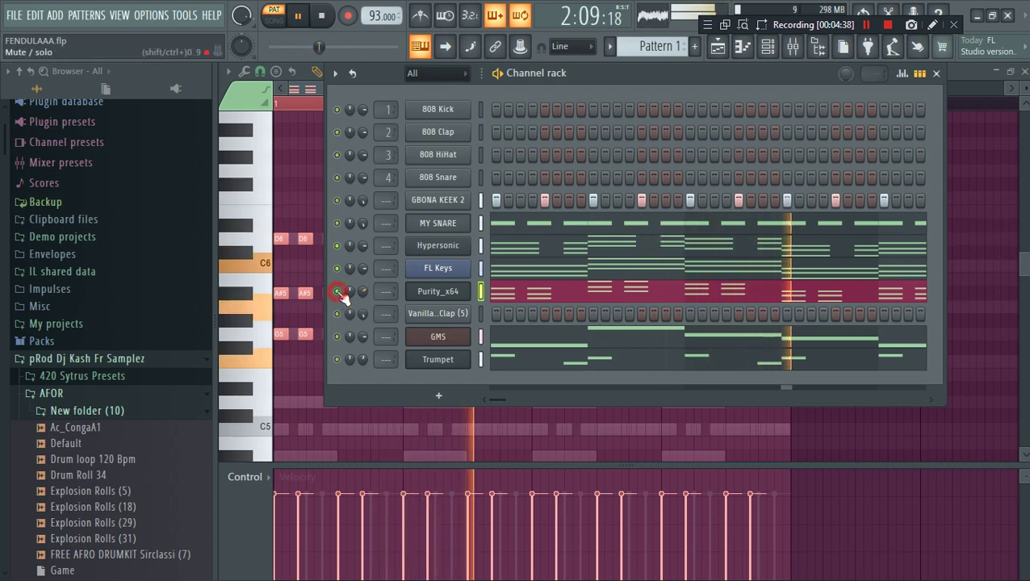
pyautogui.rightClick(338, 292)
pyautogui.click(337, 336)
pyautogui.click(336, 359)
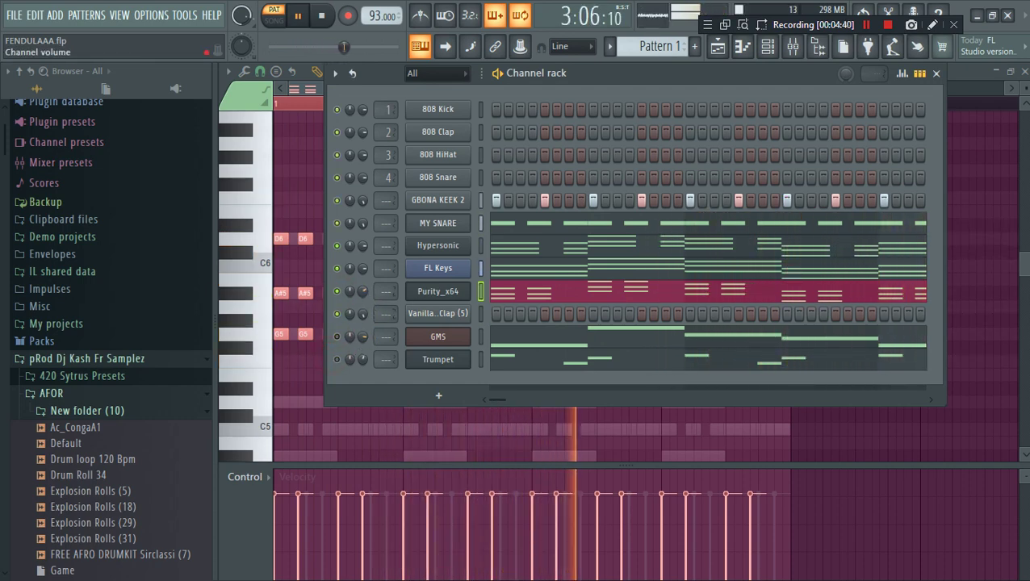
pyautogui.press('space')
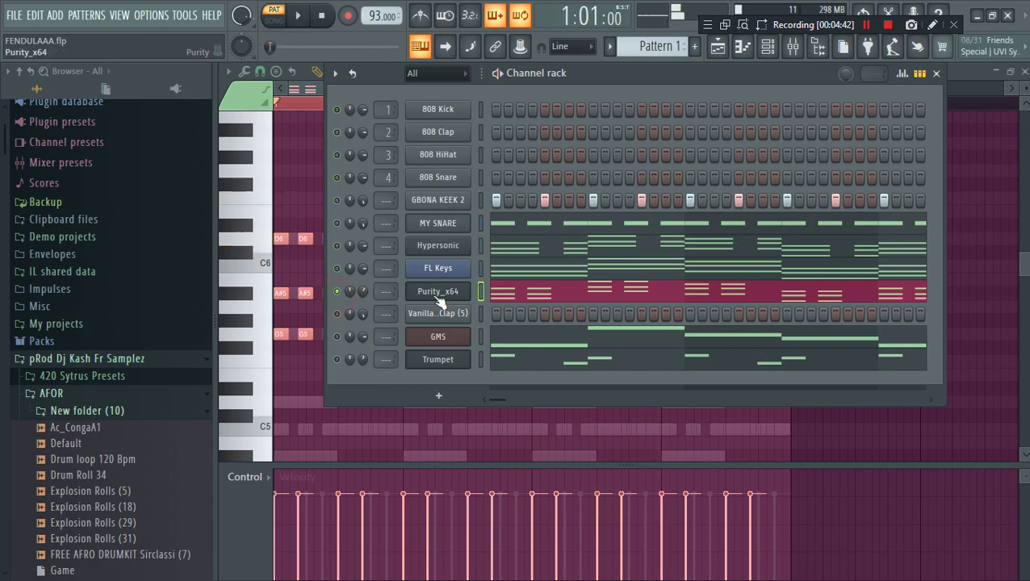
pyautogui.rightClick(434, 291)
pyautogui.click(760, 95)
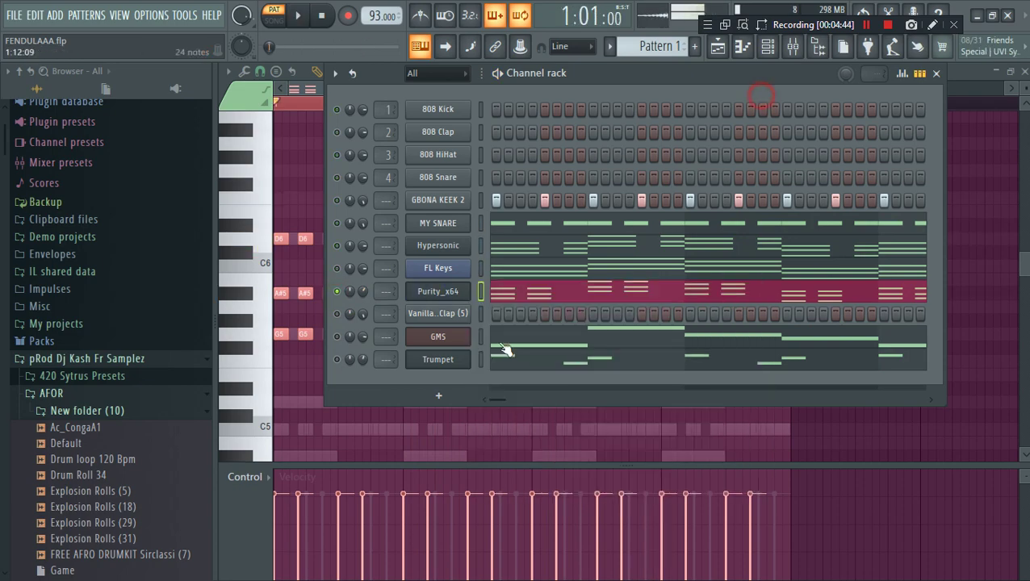
# - Add a Morphine channel and load its STR Jazzy FG preset from the (03) Strings bank
pyautogui.click(451, 394)
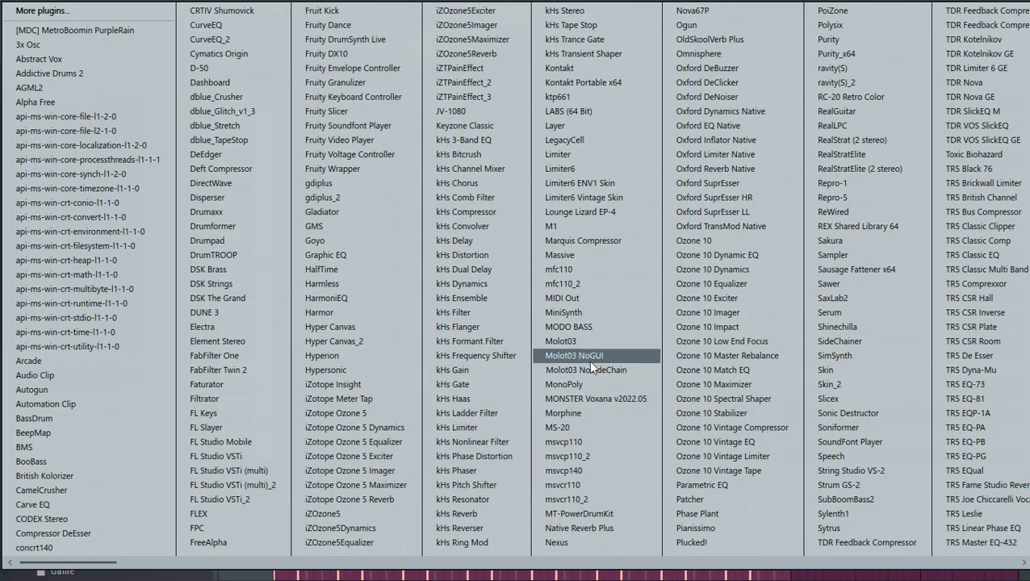
pyautogui.click(595, 418)
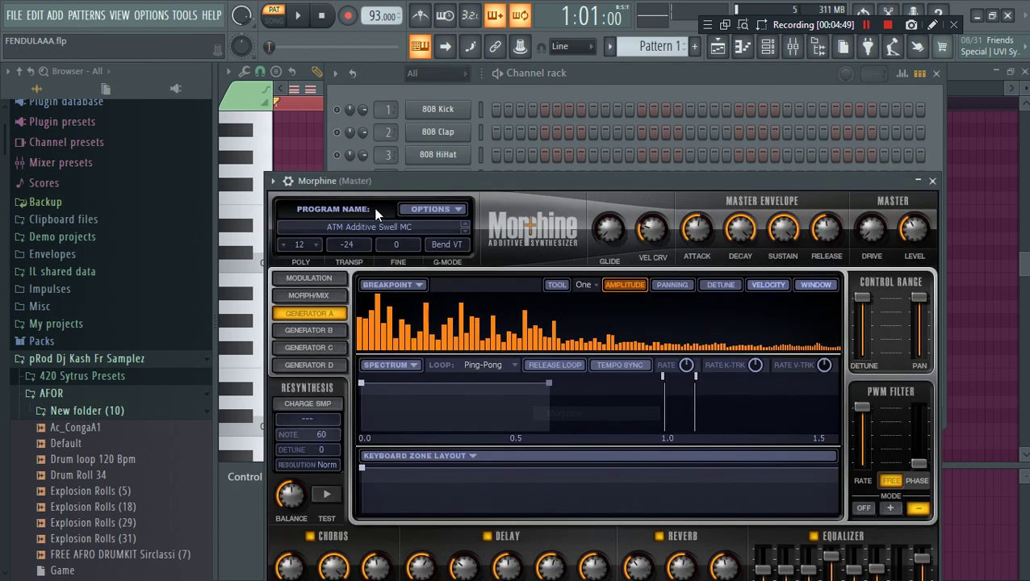
pyautogui.click(383, 223)
pyautogui.click(537, 307)
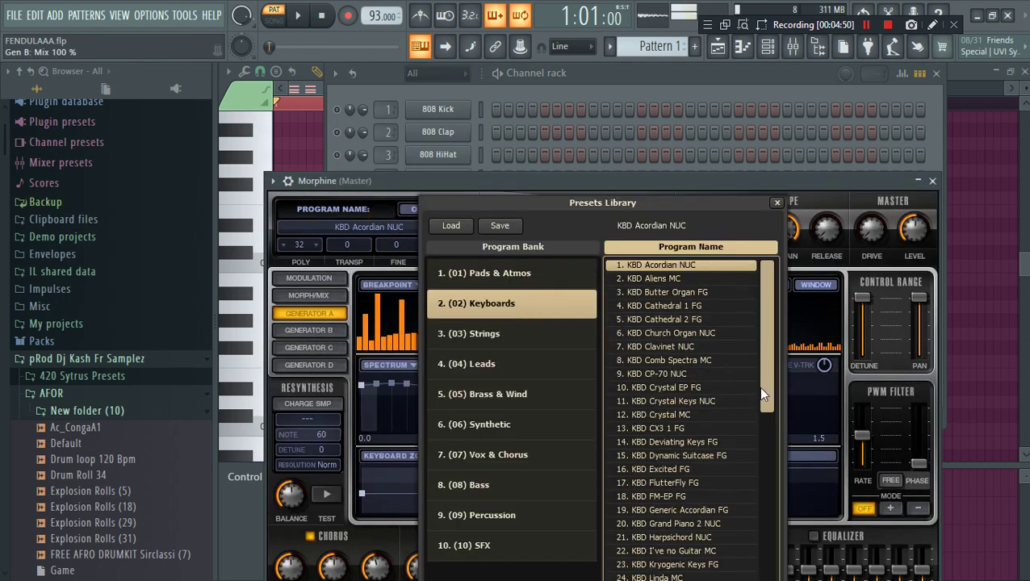
pyautogui.moveTo(770, 385); pyautogui.dragTo(759, 419)
pyautogui.scroll(2, 678, 355)
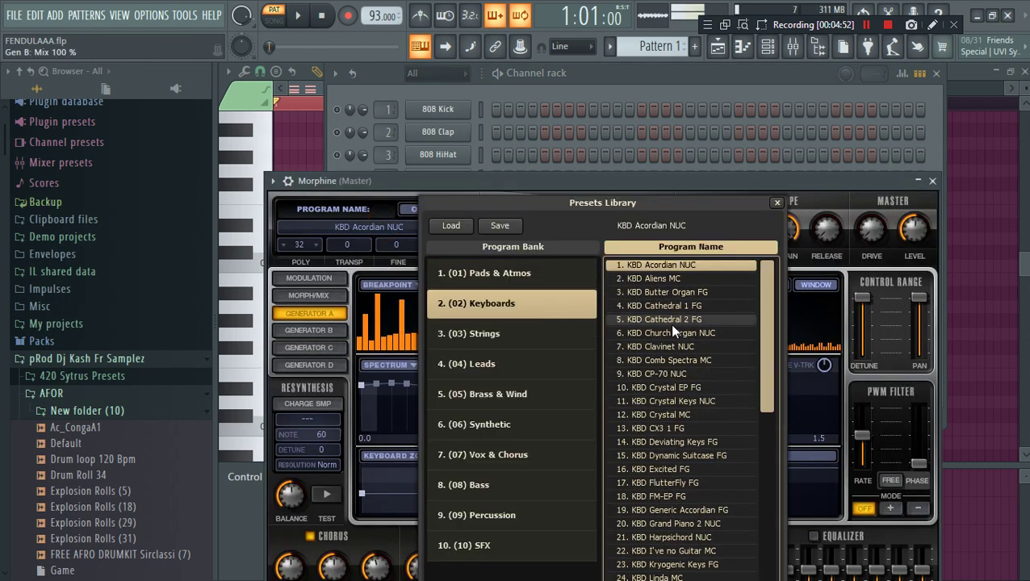
pyautogui.click(506, 336)
pyautogui.click(678, 360)
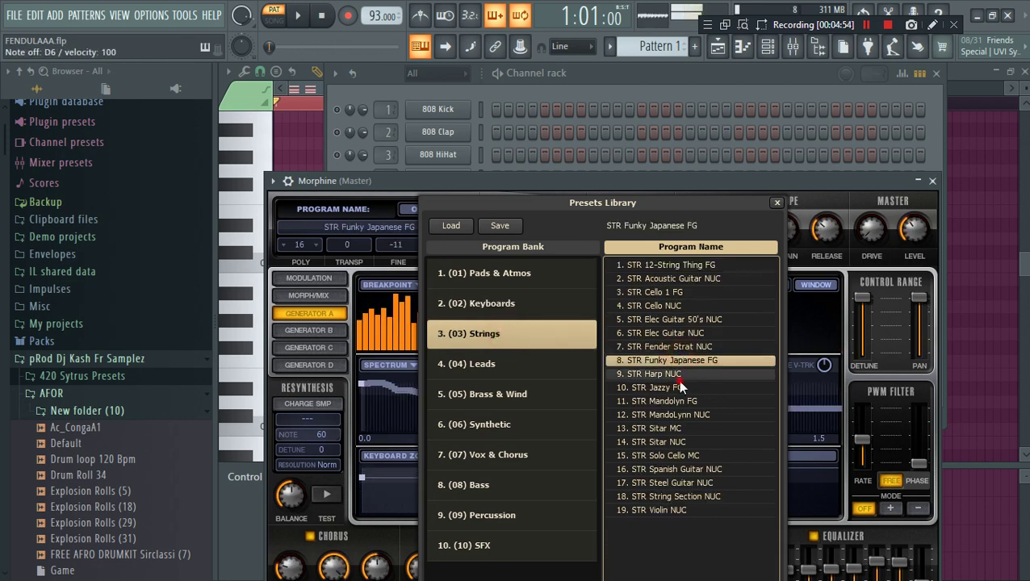
pyautogui.click(680, 374)
pyautogui.click(681, 388)
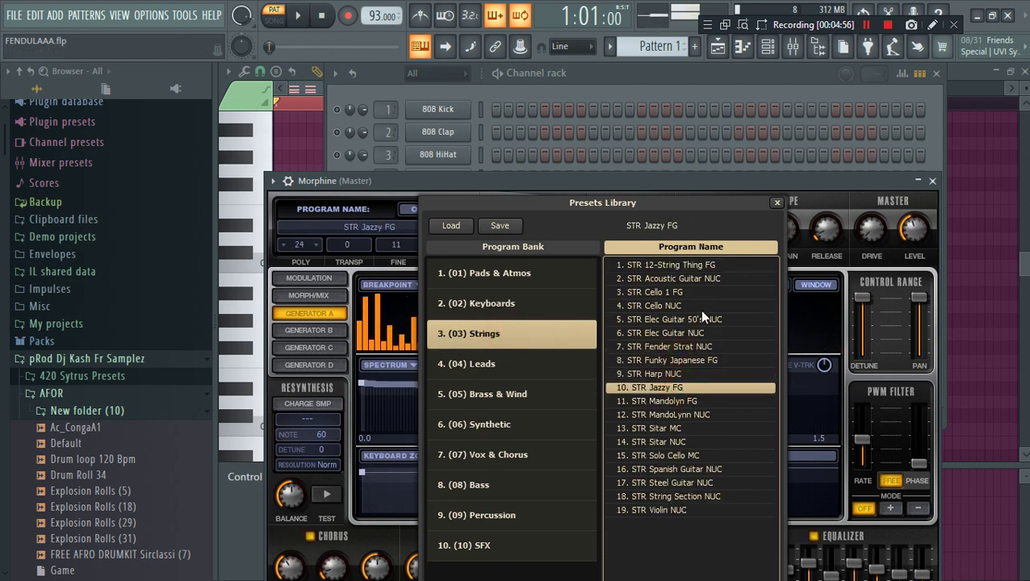
# - Copy the Hypersonic chords into the Morphine channel and open its piano roll for playback
pyautogui.click(676, 88)
pyautogui.press('space')
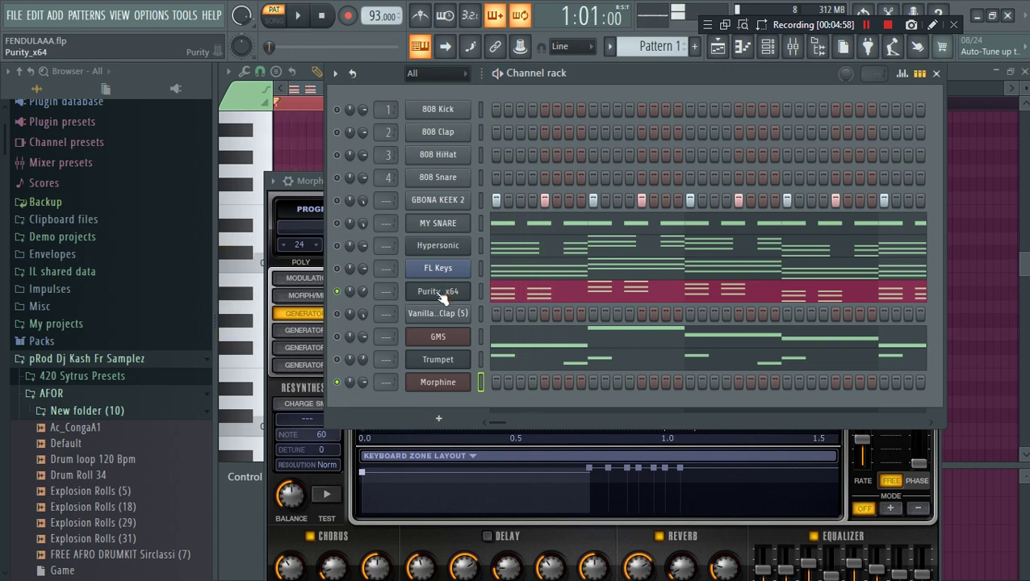
pyautogui.rightClick(441, 251)
pyautogui.click(639, 262)
pyautogui.press('space')
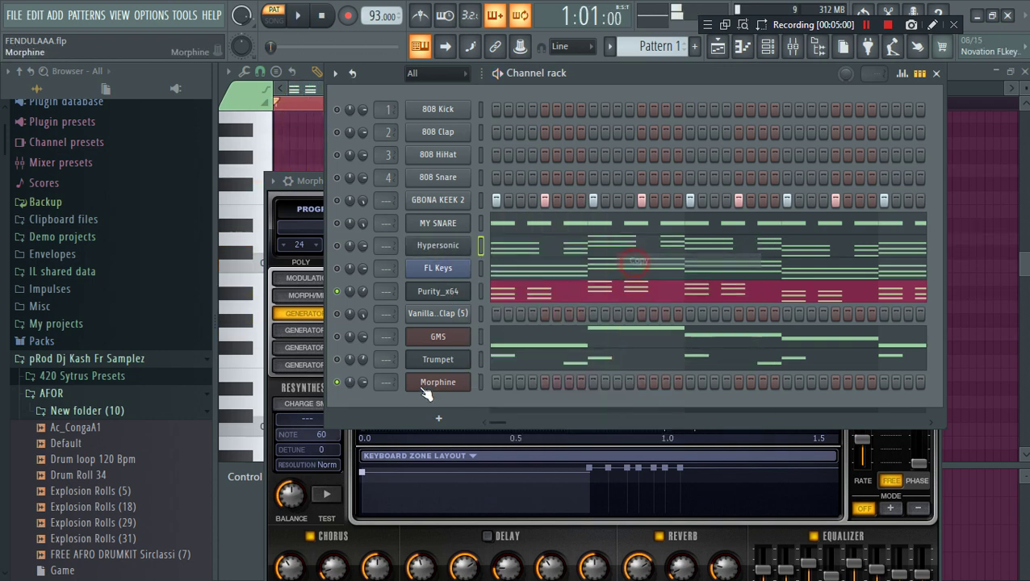
pyautogui.rightClick(419, 391)
pyautogui.click(642, 397)
pyautogui.click(589, 389)
pyautogui.press('space')
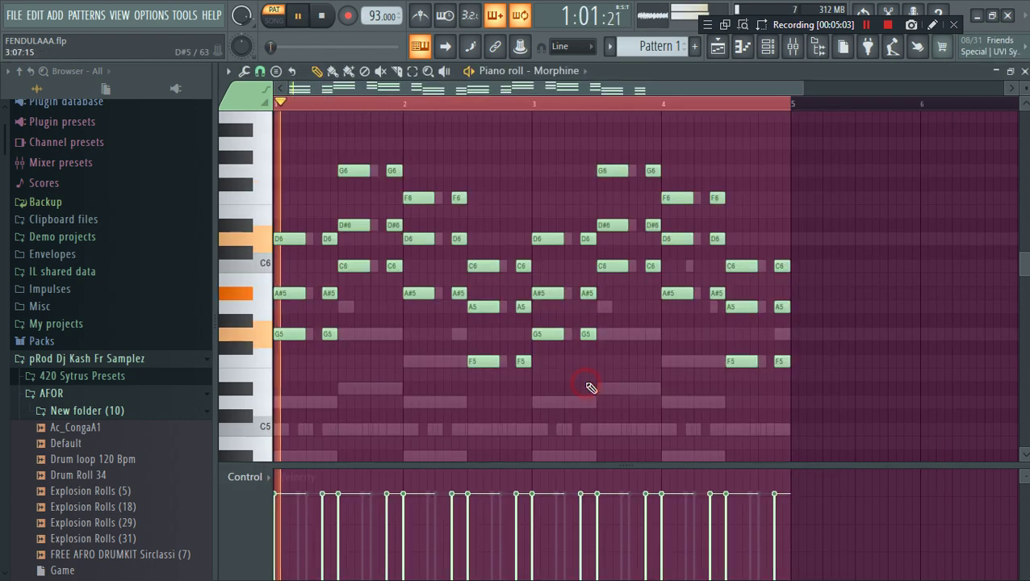
# - Try to rework the first pasted Morphine chord by deleting its notes and placing a two-step G5 note
pyautogui.press('space')
pyautogui.press('space')
pyautogui.rightClick(289, 239)
pyautogui.press('space')
pyautogui.rightClick(292, 293)
pyautogui.rightClick(294, 335)
pyautogui.press('space')
pyautogui.press('space')
pyautogui.click(294, 336)
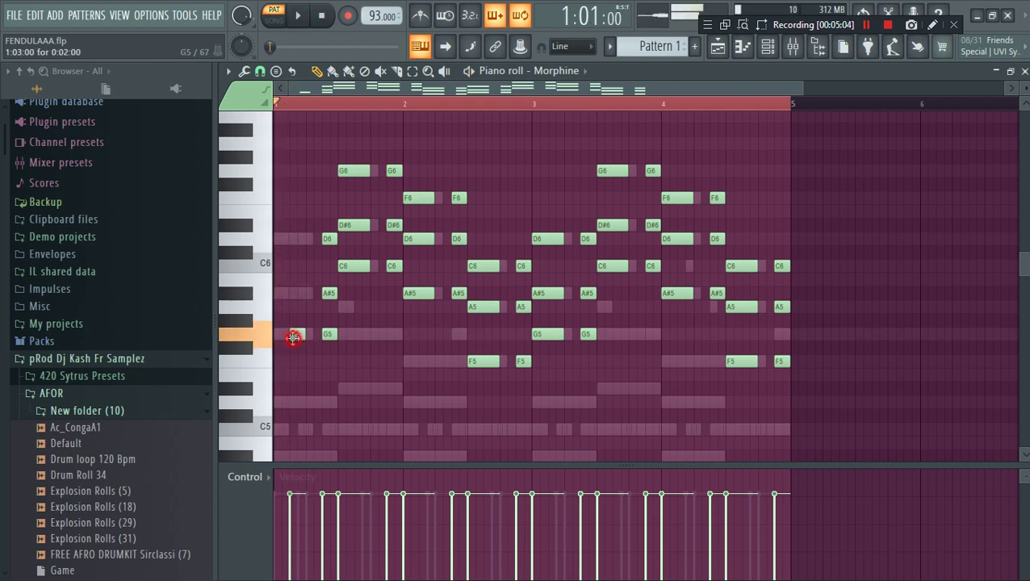
pyautogui.press('space')
pyautogui.click(299, 295)
pyautogui.press('space')
pyautogui.rightClick(305, 292)
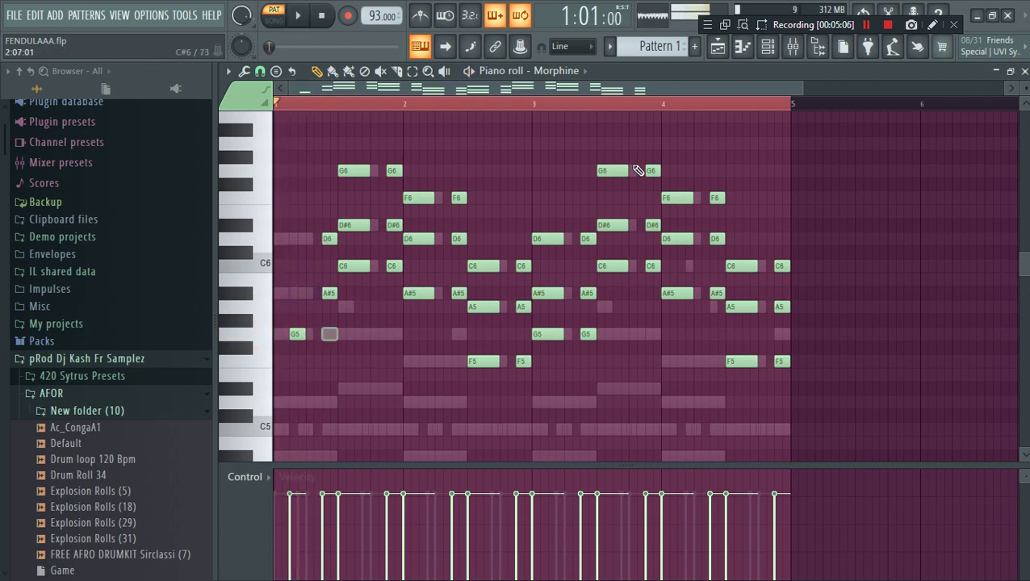
# - Replace the Morphine notes with a copy of the FL Keys chords and open the Morphine piano roll
pyautogui.click(767, 49)
pyautogui.rightClick(449, 270)
pyautogui.moveTo(565, 270)
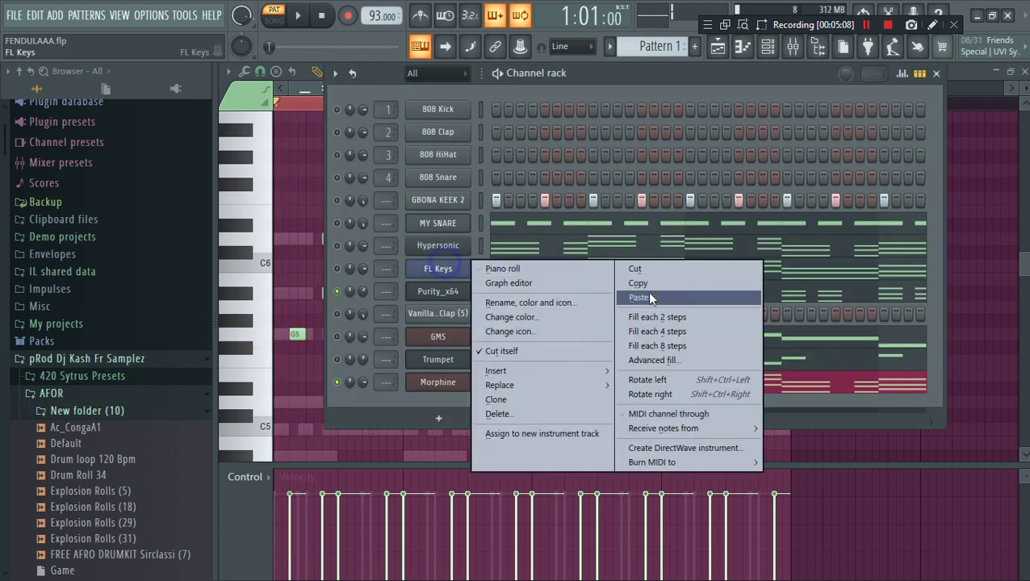
pyautogui.click(656, 282)
pyautogui.rightClick(436, 384)
pyautogui.click(663, 394)
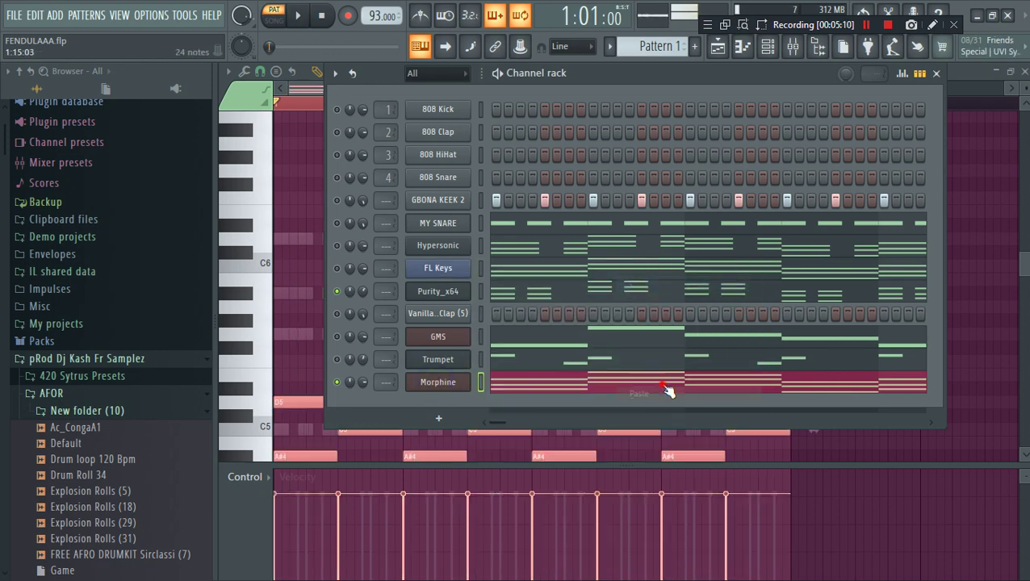
pyautogui.click(664, 384)
# - Shorten the Morphine chords to two steps each and shift them three steps after their original starts
pyautogui.scroll(-5, 316, 276)
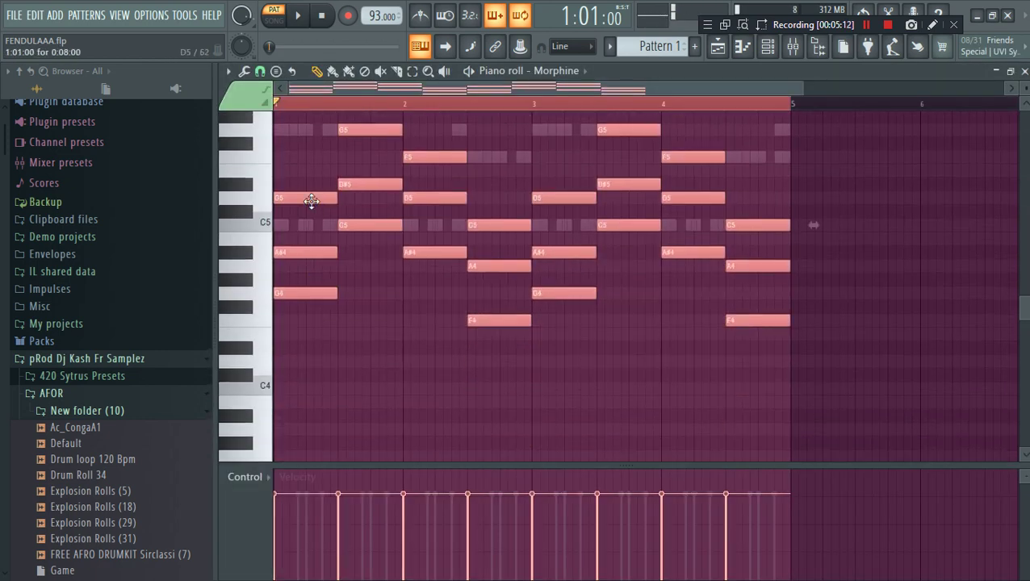
pyautogui.press('space')
pyautogui.moveTo(312, 201)
pyautogui.mouseDown()
pyautogui.moveTo(334, 205)
pyautogui.moveTo(317, 202)
pyautogui.mouseUp()
pyautogui.press('space')
pyautogui.press('space')
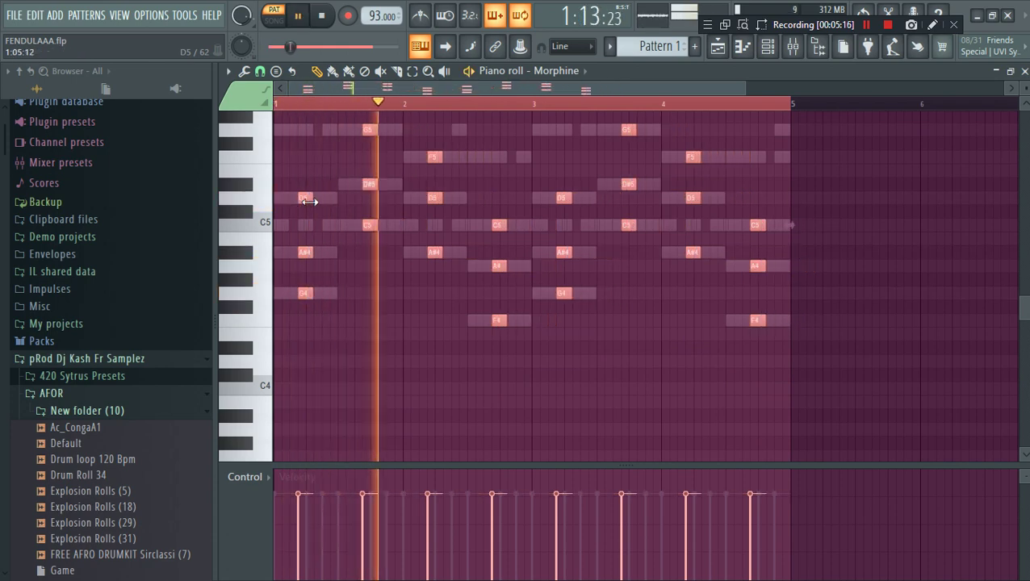
pyautogui.scroll(2, 591, 299)
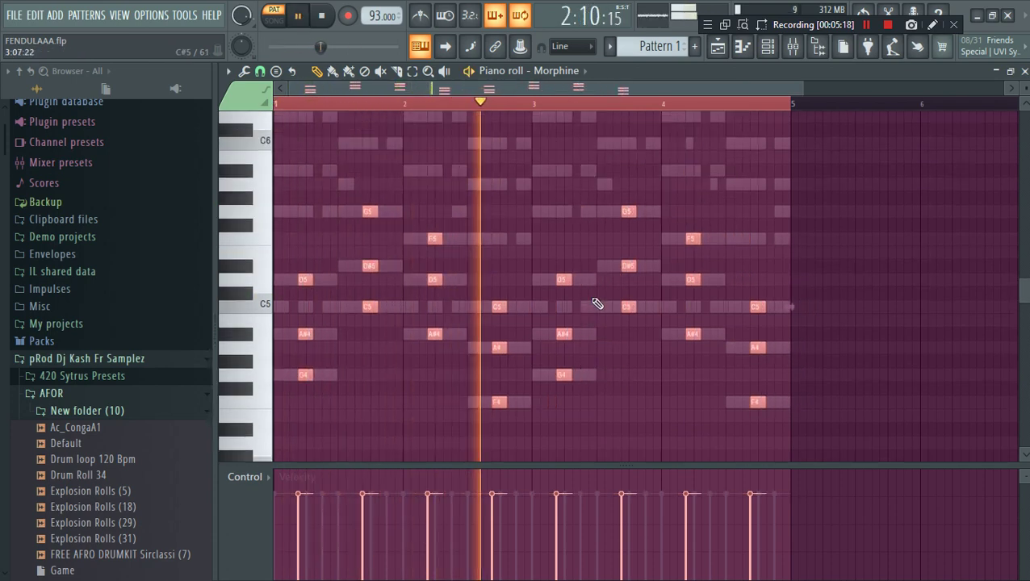
# - Audition Morphine's (03) Strings presets during playback and load STR Harp NUC
pyautogui.click(767, 46)
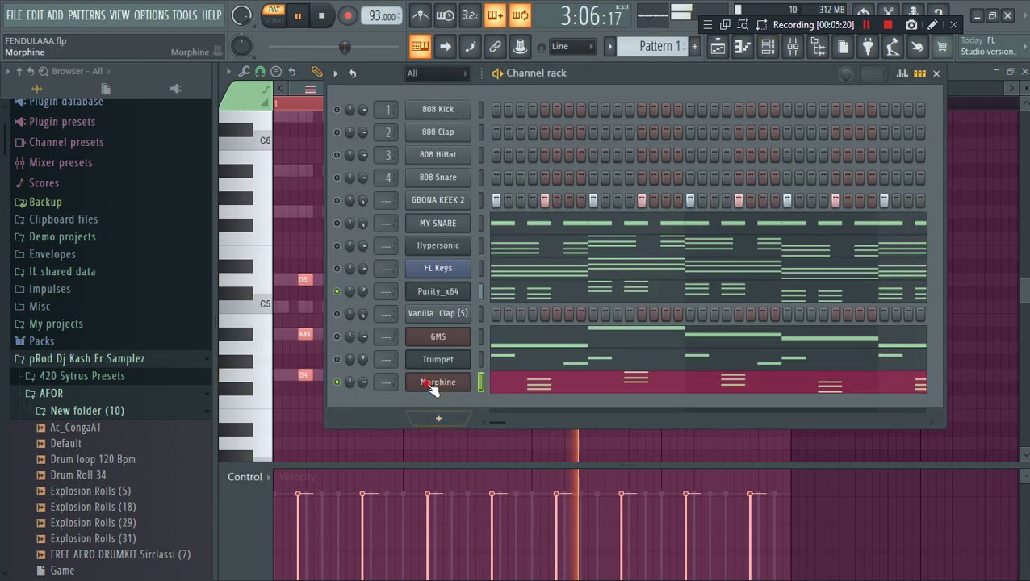
pyautogui.click(432, 386)
pyautogui.click(394, 230)
pyautogui.click(683, 415)
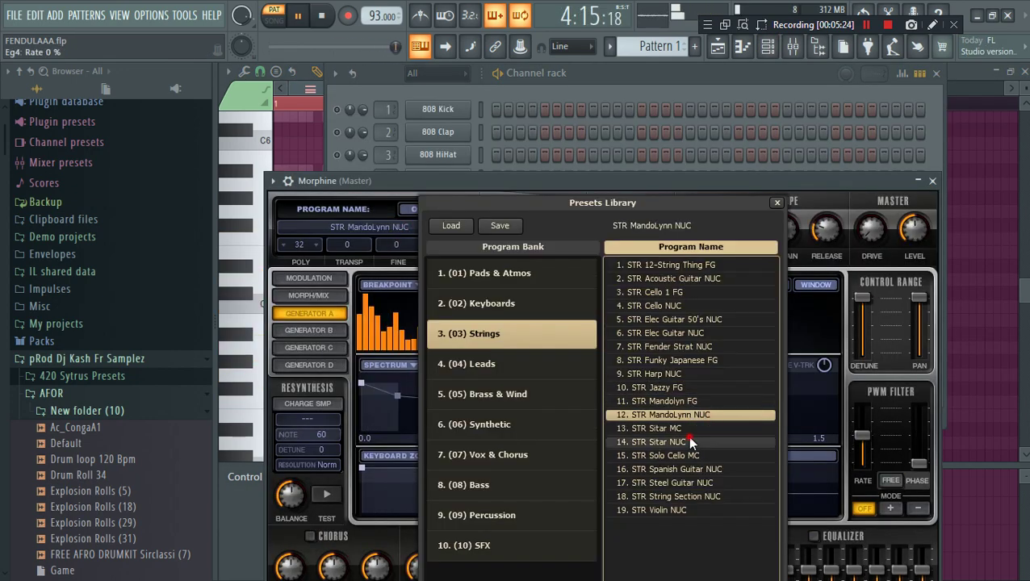
pyautogui.click(687, 442)
pyautogui.click(681, 333)
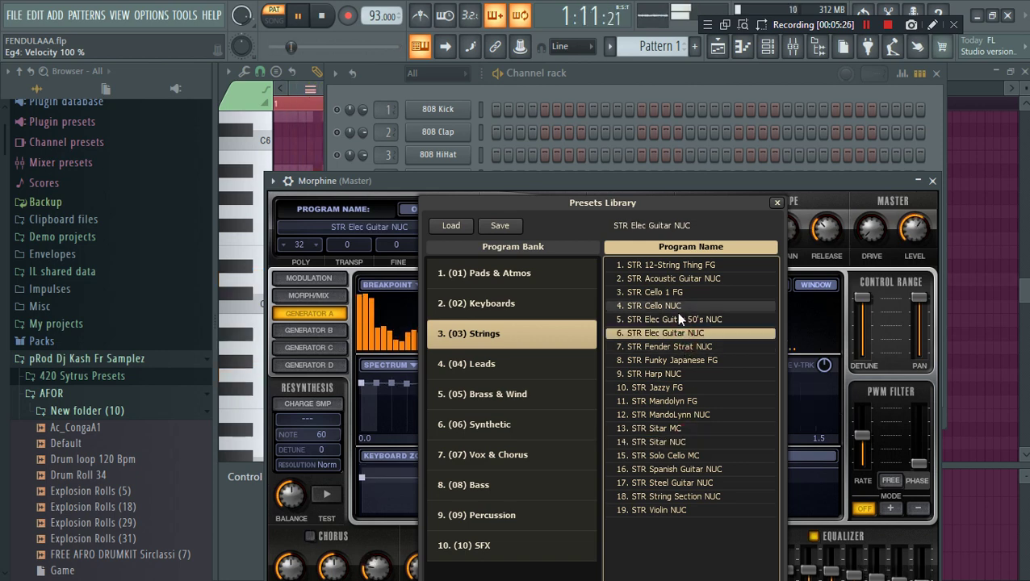
pyautogui.click(680, 374)
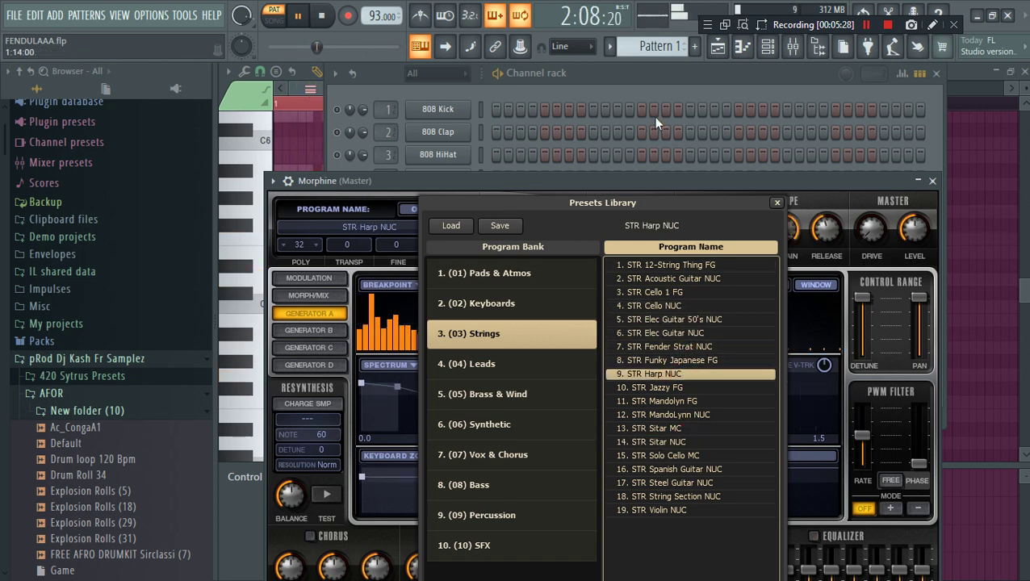
# - Turn on all channels except GMS and Trumpet, and set the tempo to 94 BPM with all channels restretched
pyautogui.click(656, 121)
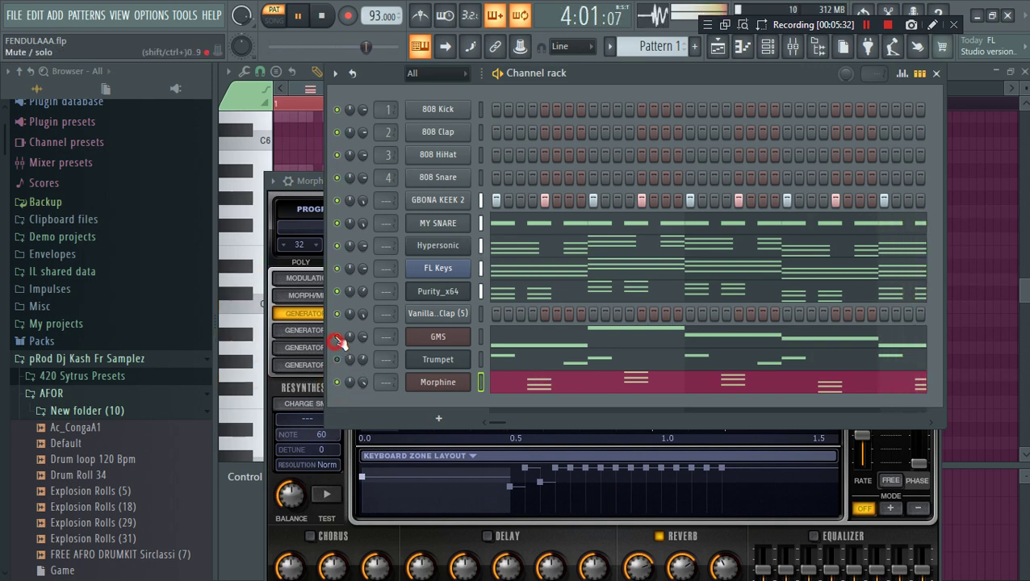
pyautogui.scroll(1, 367, 16)
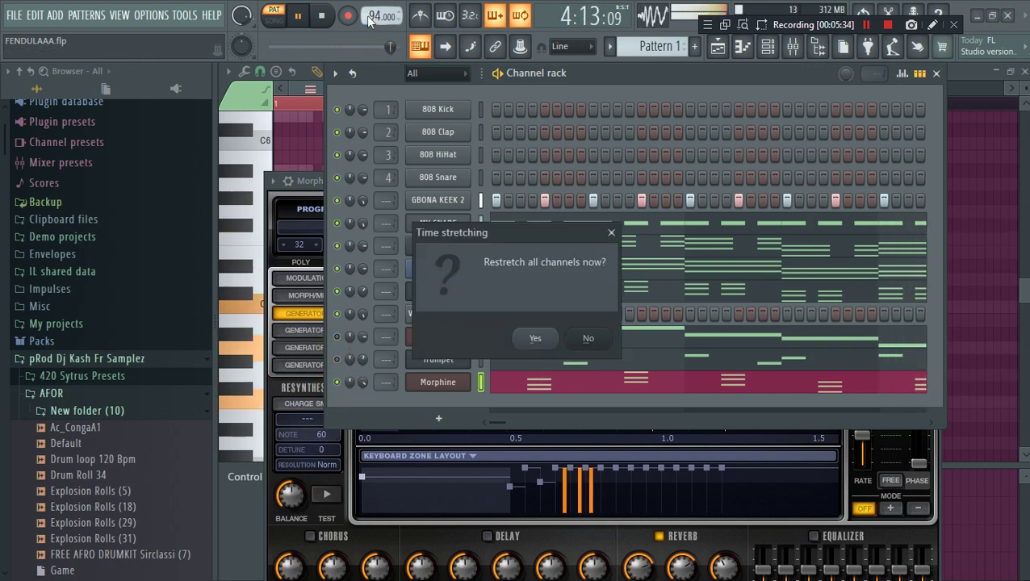
pyautogui.click(536, 340)
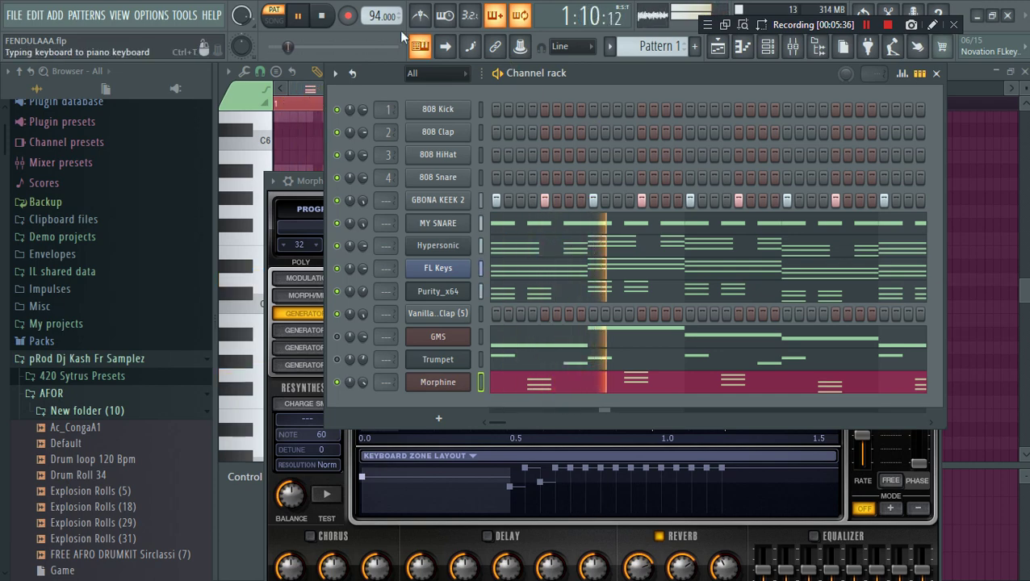
# - Add a 3x Osc channel to the channel rack
pyautogui.click(440, 419)
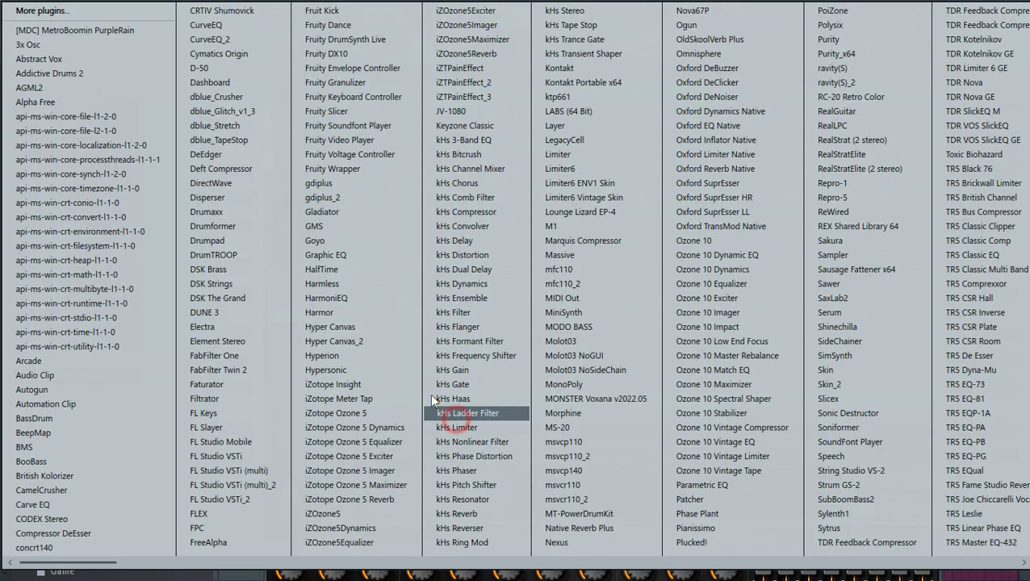
pyautogui.click(63, 51)
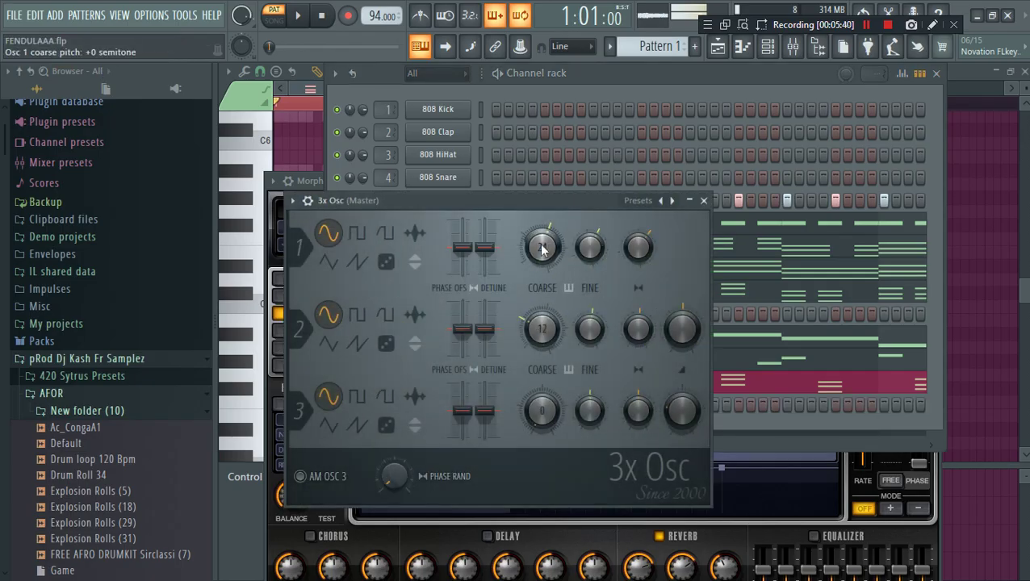
pyautogui.click(586, 73)
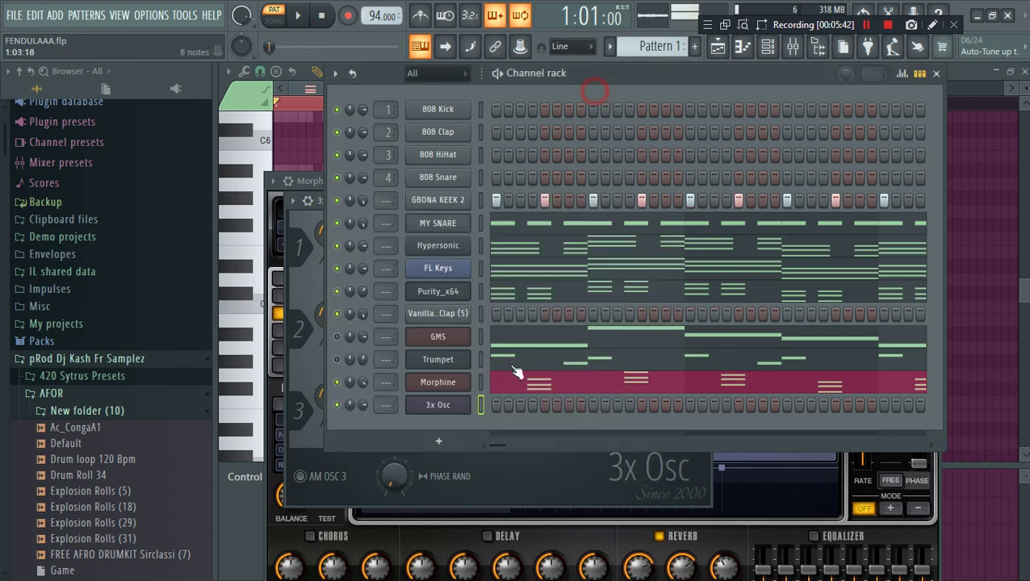
# - In the 3x Osc piano roll, draw short G4, C5, D#5, A#4 and two F4 notes across bars 1 and 2
pyautogui.rightClick(455, 407)
pyautogui.click(513, 367)
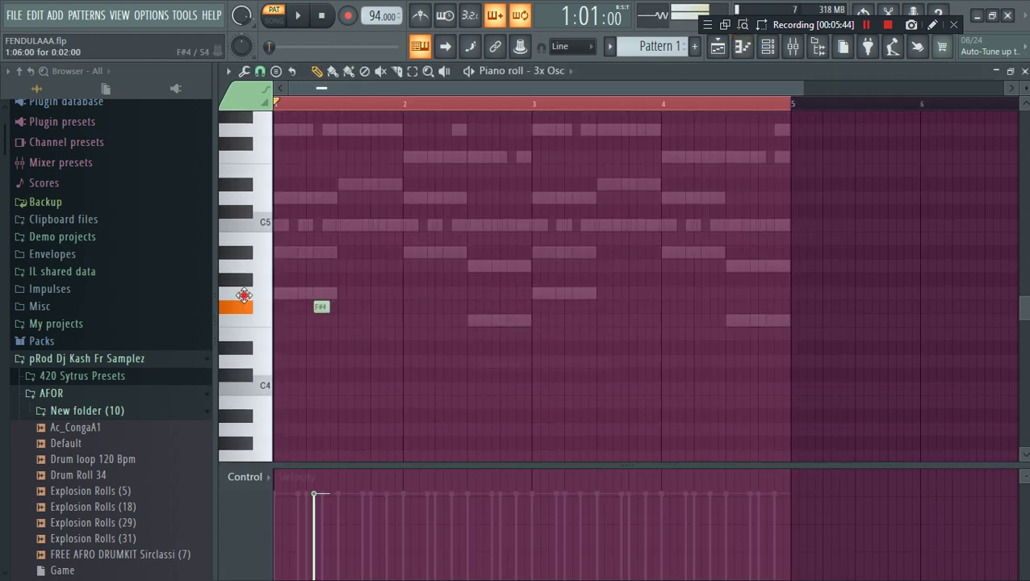
pyautogui.click(345, 225)
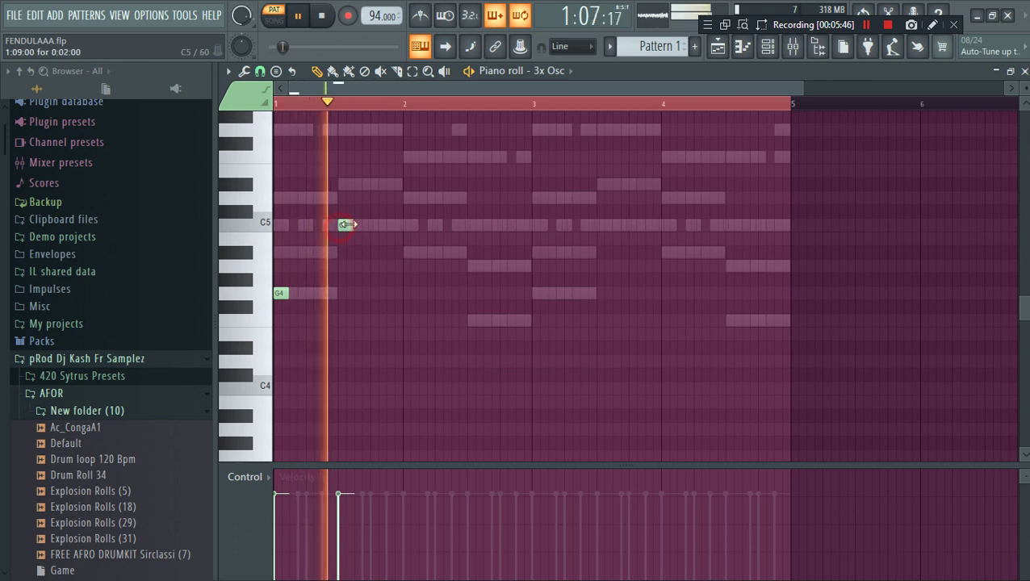
pyautogui.click(394, 185)
pyautogui.moveTo(408, 239); pyautogui.dragTo(426, 254)
pyautogui.click(469, 321)
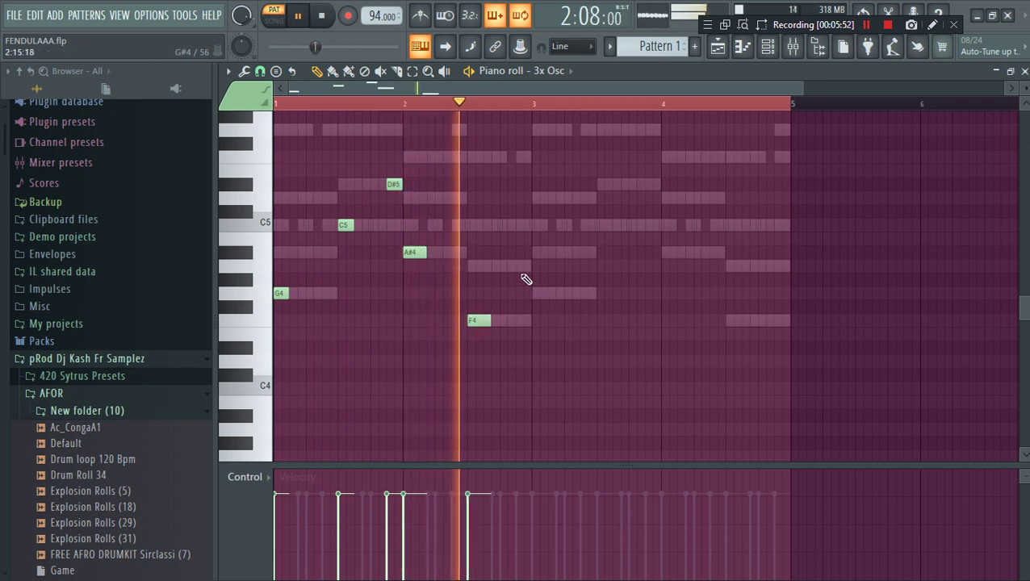
pyautogui.click(518, 320)
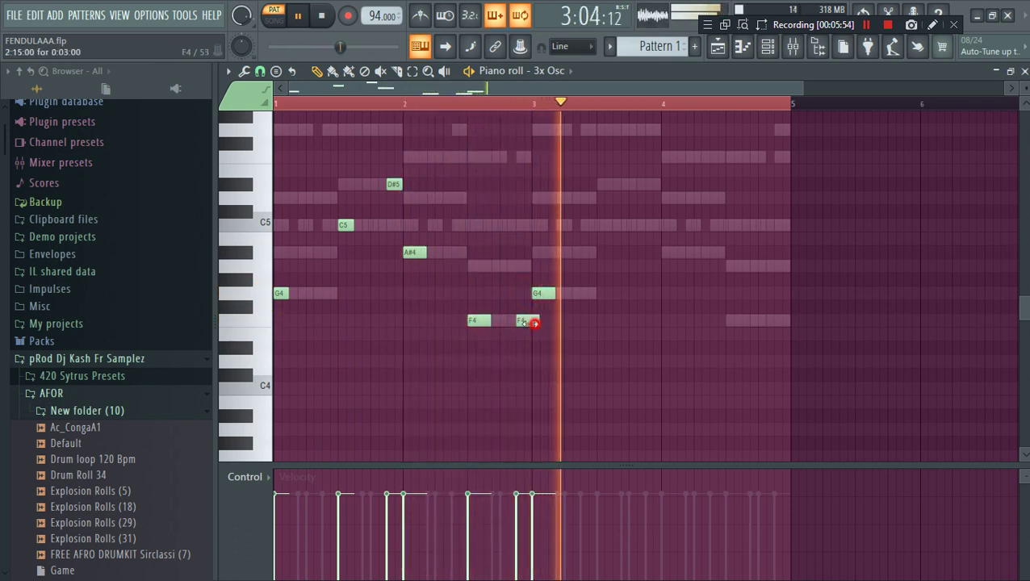
# - Copy the 3x Osc notes from bars 1–2 into bars 3–4 and add a second G4 just before bar 1's C5
pyautogui.moveTo(558, 366); pyautogui.dragTo(278, 139)
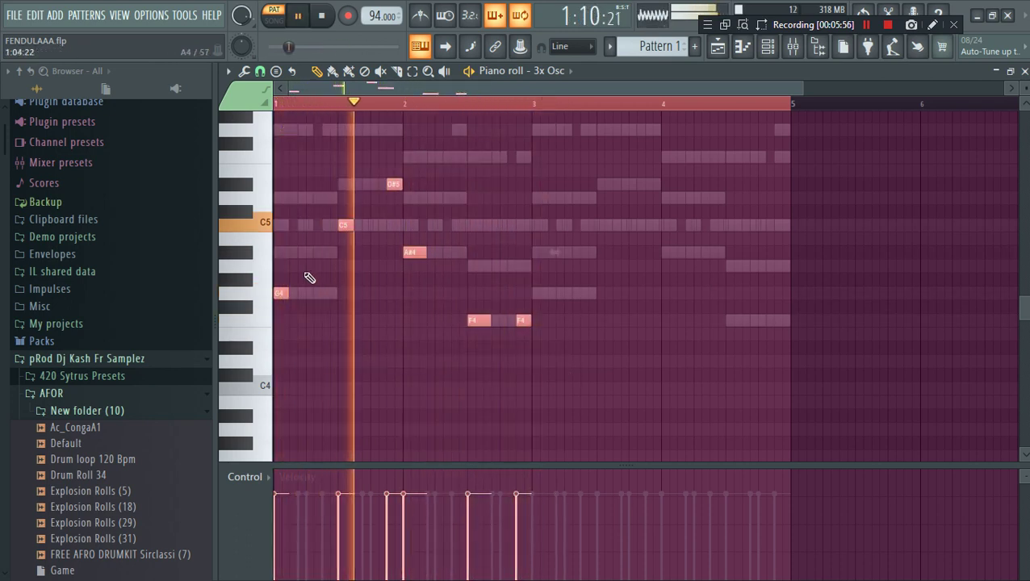
pyautogui.press('space')
pyautogui.moveTo(280, 293); pyautogui.dragTo(541, 297)
pyautogui.press('space')
pyautogui.click(331, 294)
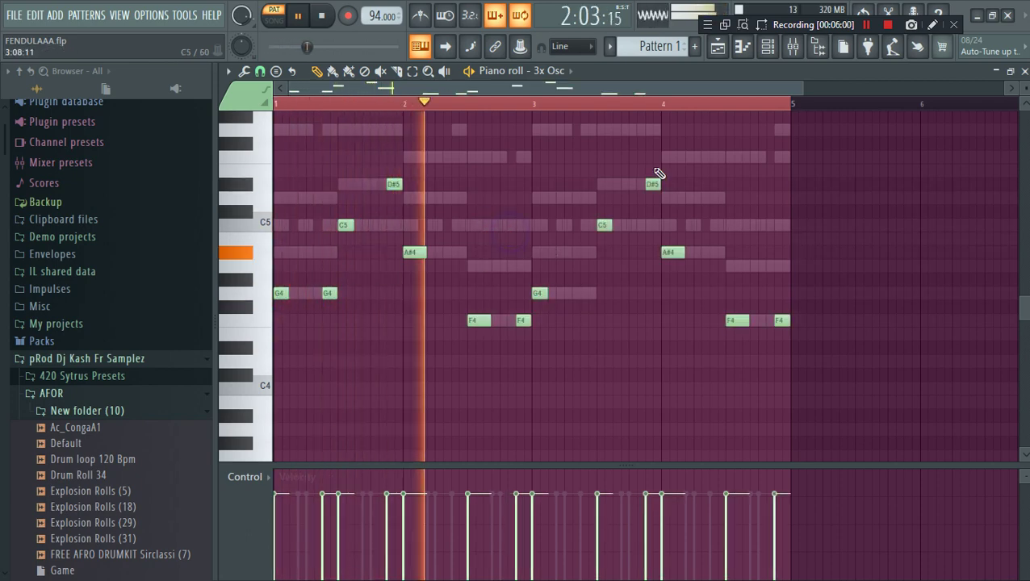
# - Split Pattern 1 by channel and place the Hypersonic, FL Keys, Purity, GMS, Trumpet and Morphine patterns on separate playlist tracks at bar 1
pyautogui.click(717, 46)
pyautogui.click(772, 46)
pyautogui.click(772, 46)
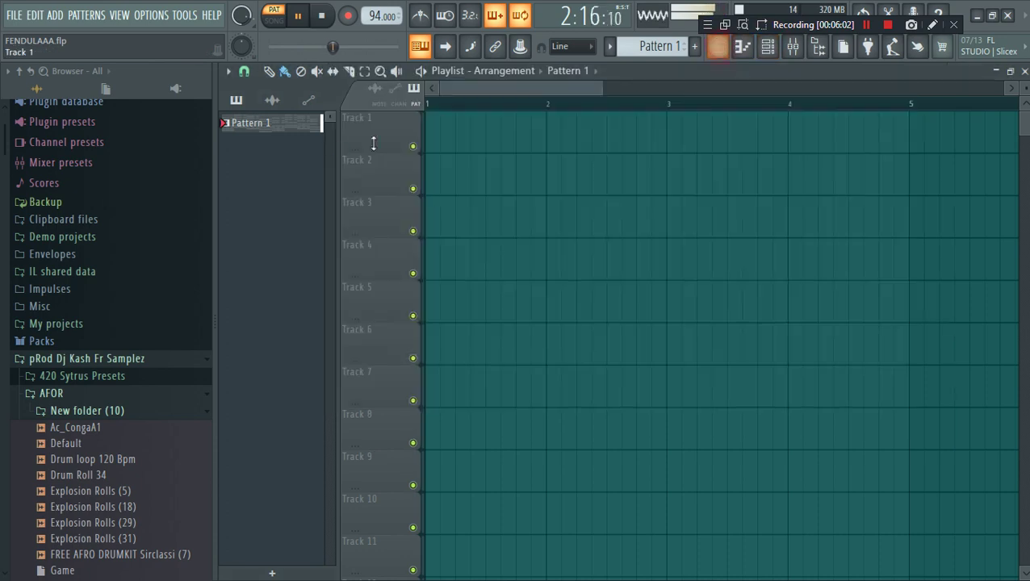
pyautogui.rightClick(298, 134)
pyautogui.click(345, 377)
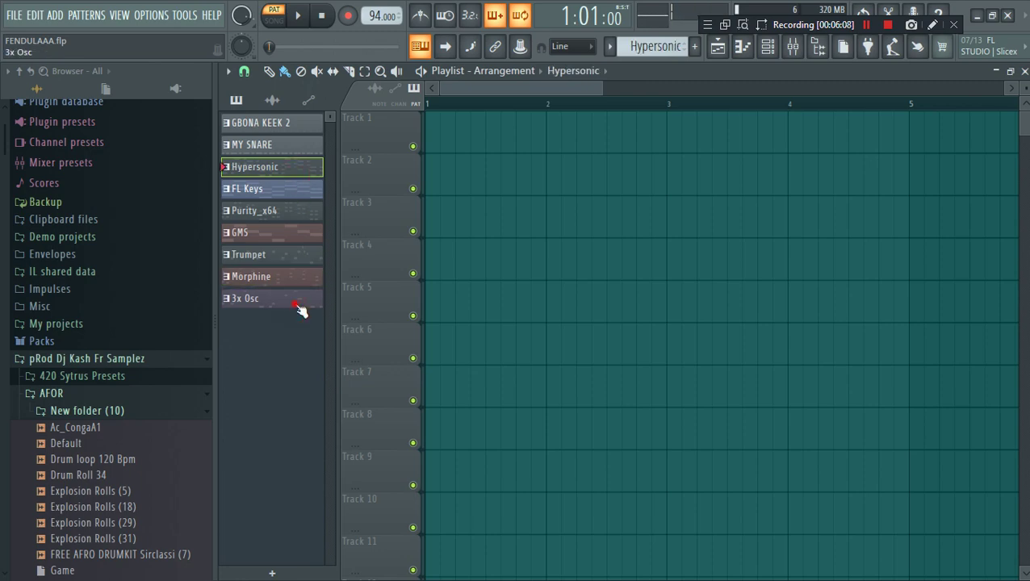
pyautogui.rightClick(548, 438)
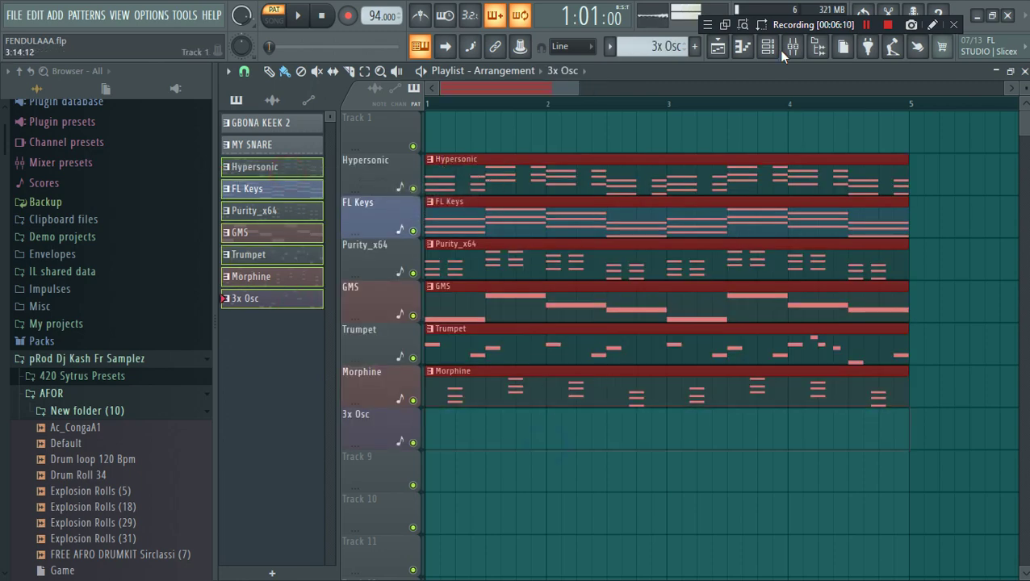
# - Turn on the GMS and Trumpet channels and play the arrangement in song mode
pyautogui.click(765, 48)
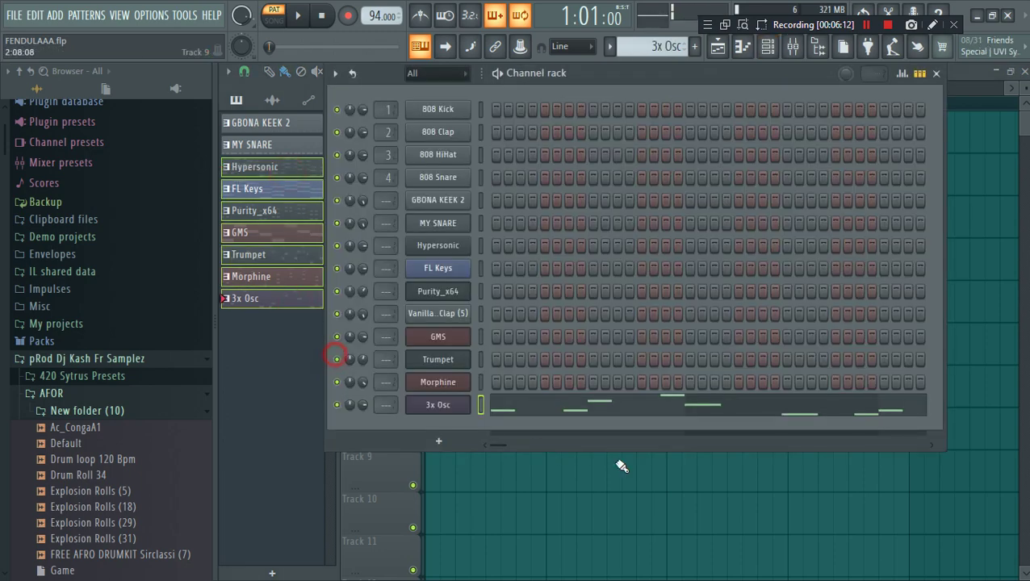
pyautogui.click(622, 467)
pyautogui.press('space')
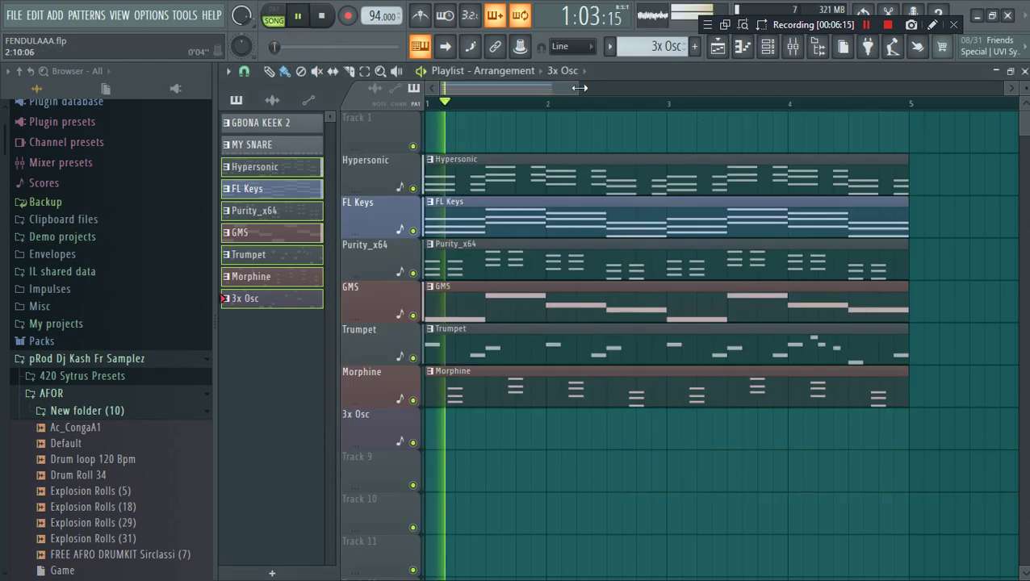
# - Duplicate all six playlist clips from bars 1–4 into bars 5–8
pyautogui.moveTo(579, 88); pyautogui.dragTo(766, 88)
pyautogui.click(733, 168)
pyautogui.rightClick(733, 170)
pyautogui.moveTo(683, 418); pyautogui.dragTo(464, 208)
pyautogui.hotkey('ctrl', 'a')
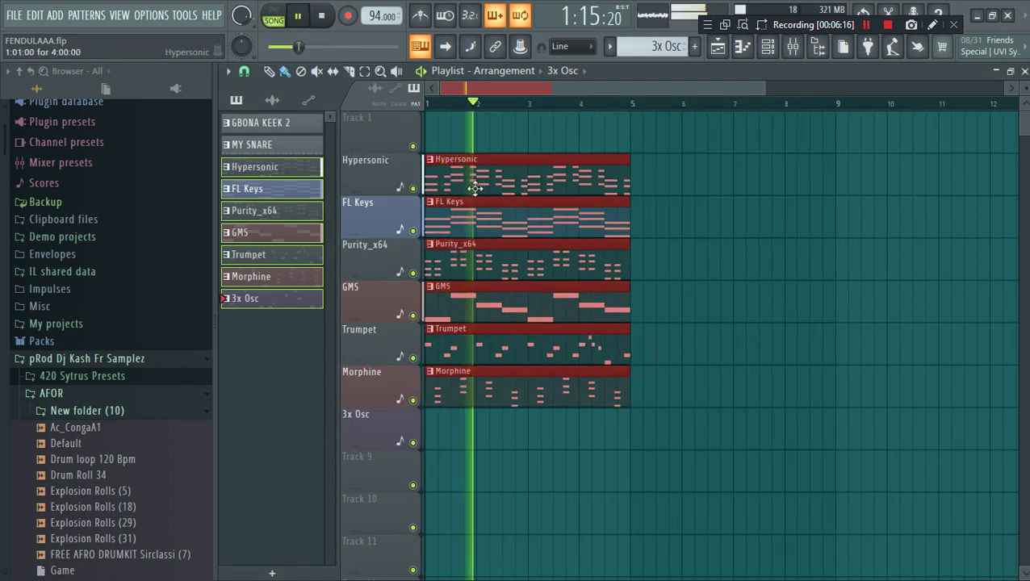
pyautogui.hotkey('ctrl', 'b')
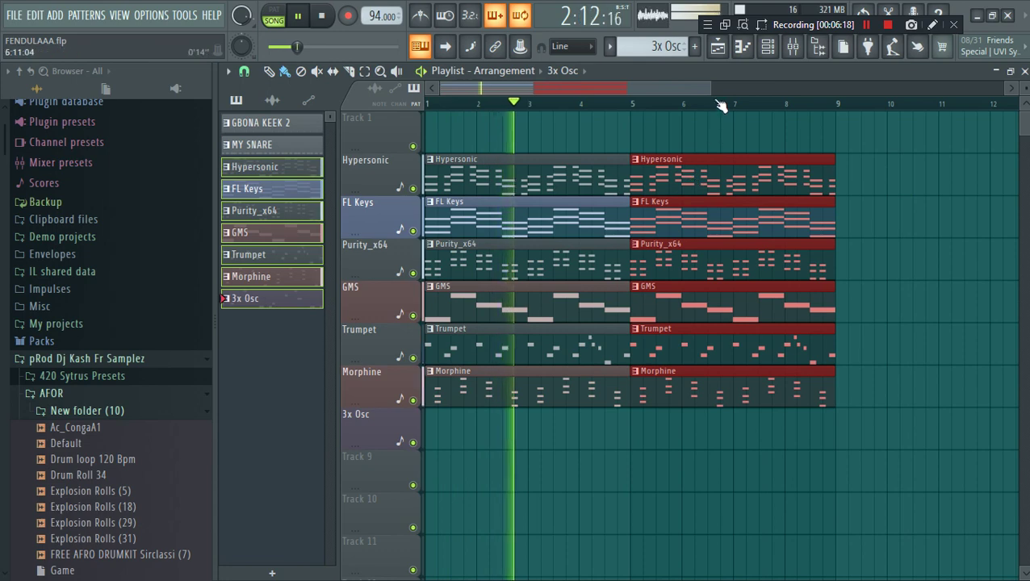
# - Place the MY SNARE pattern on the 3x Osc track across bars 5–8
pyautogui.moveTo(710, 88); pyautogui.dragTo(893, 87)
pyautogui.click(276, 123)
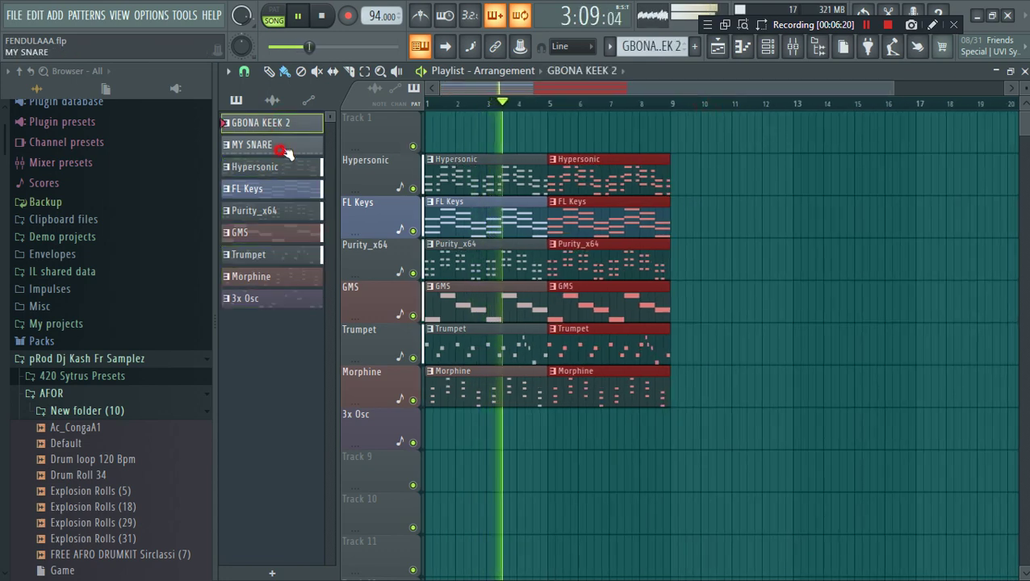
pyautogui.click(286, 149)
pyautogui.click(549, 424)
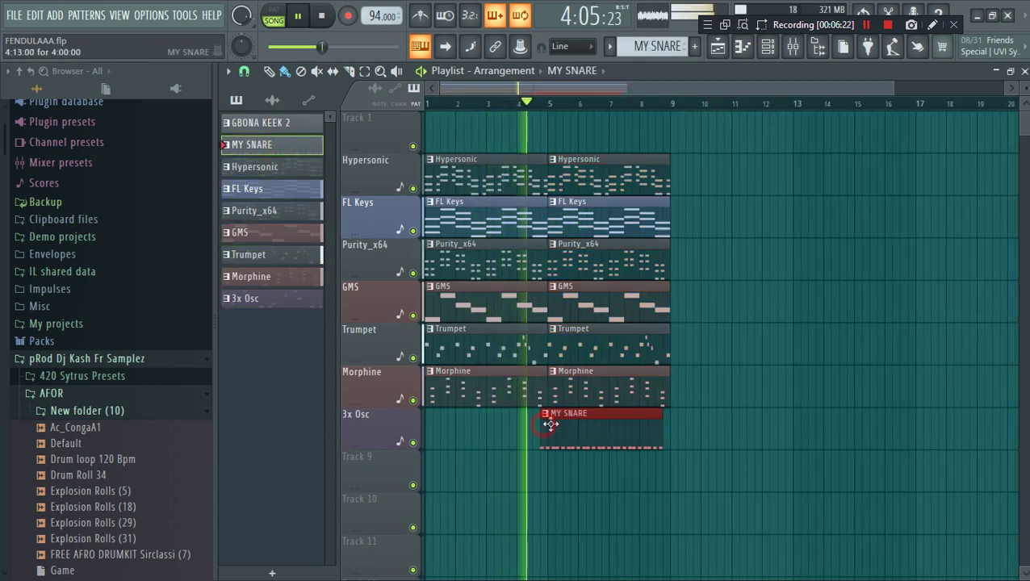
pyautogui.moveTo(623, 420); pyautogui.dragTo(616, 420)
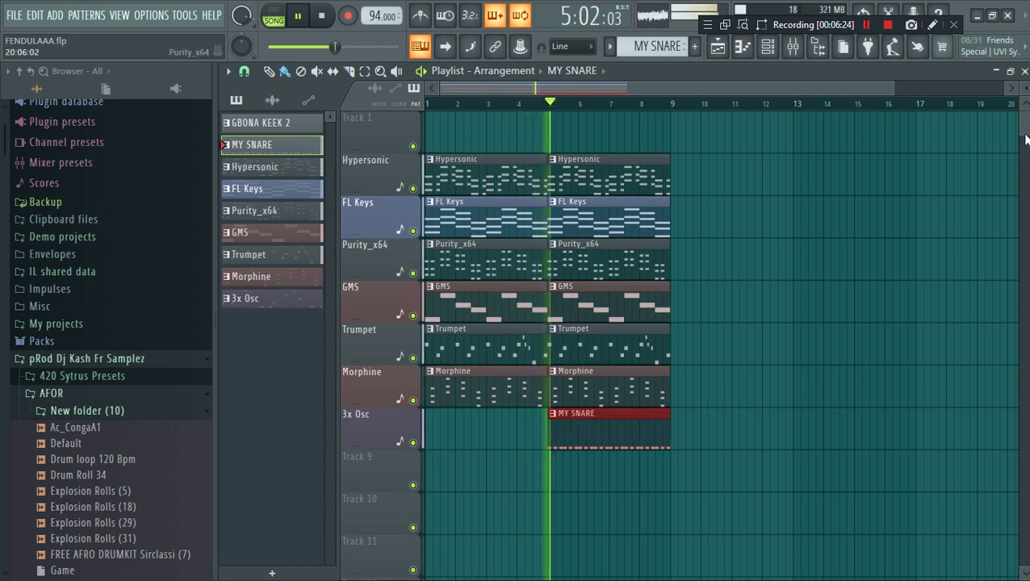
# - Place all nine patterns, GBONA KEEK 2 through 3x Osc, on consecutive tracks from Track 1 down at bar 9
pyautogui.moveTo(1025, 103); pyautogui.dragTo(1024, 114)
pyautogui.click(854, 176)
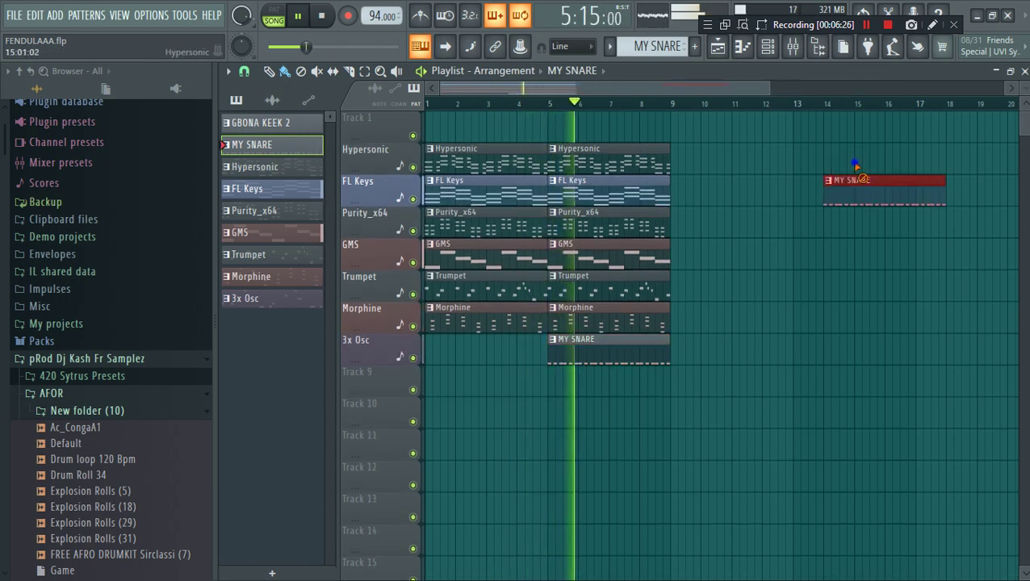
pyautogui.rightClick(854, 177)
pyautogui.click(285, 127)
pyautogui.keyDown('shift'); pyautogui.click(287, 301); pyautogui.keyUp('shift')
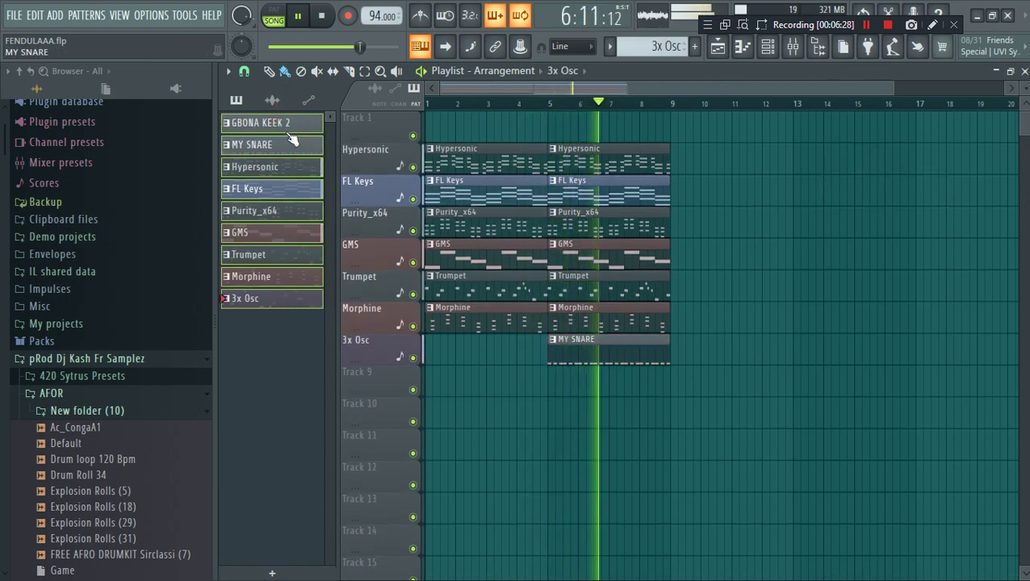
pyautogui.moveTo(289, 127); pyautogui.dragTo(674, 137)
pyautogui.moveTo(829, 90); pyautogui.dragTo(946, 142)
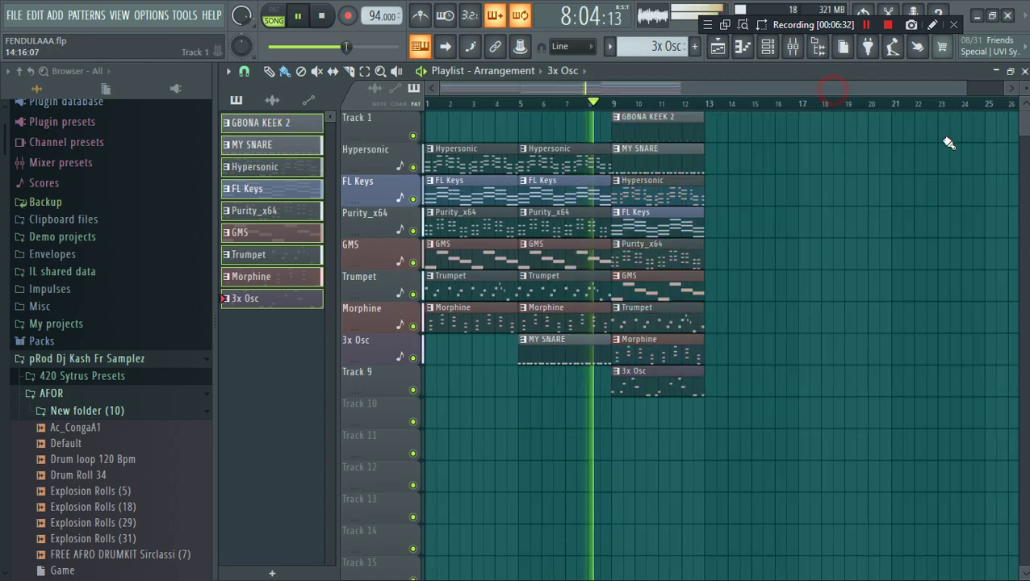
# - Delete the GMS and Trumpet clips from bars 9–12 and duplicate the remaining clips into bars 13–16
pyautogui.rightClick(664, 286)
pyautogui.moveTo(756, 430); pyautogui.dragTo(651, 103)
pyautogui.rightClick(668, 305)
pyautogui.moveTo(741, 427); pyautogui.dragTo(729, 148)
pyautogui.click(821, 162)
pyautogui.rightClick(821, 161)
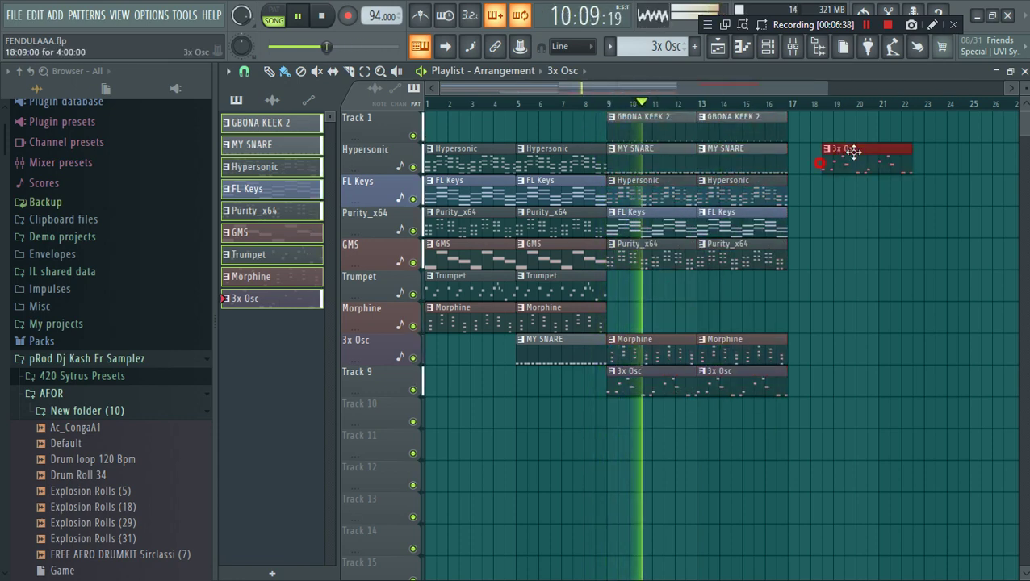
# - Duplicate the clips of bars 13–16 into bars 17–20
pyautogui.moveTo(898, 87); pyautogui.dragTo(998, 88)
pyautogui.click(851, 213)
pyautogui.rightClick(859, 236)
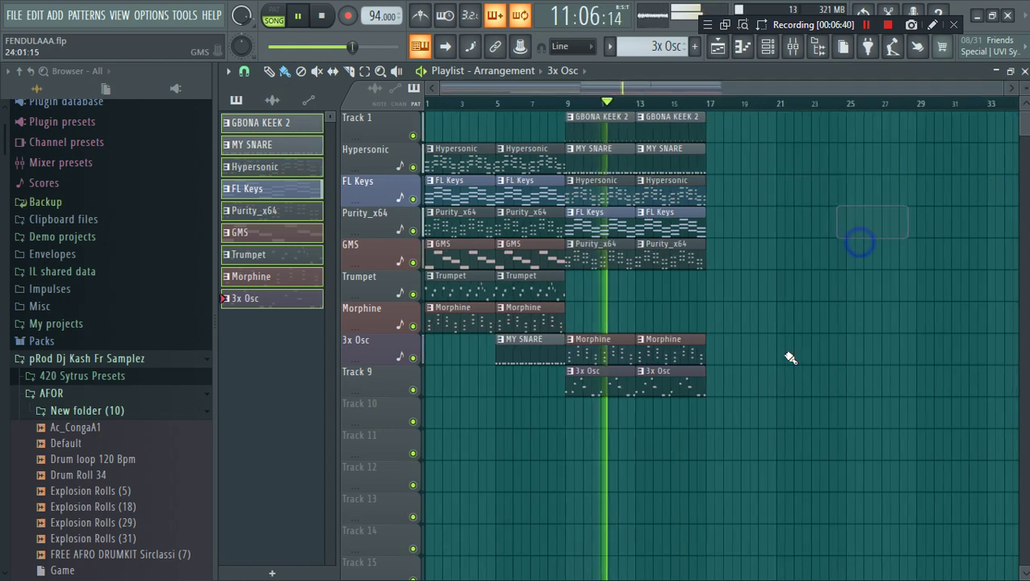
pyautogui.moveTo(756, 402); pyautogui.dragTo(662, 115)
pyautogui.moveTo(665, 123); pyautogui.dragTo(757, 158)
pyautogui.hotkey('ctrl', 'b')
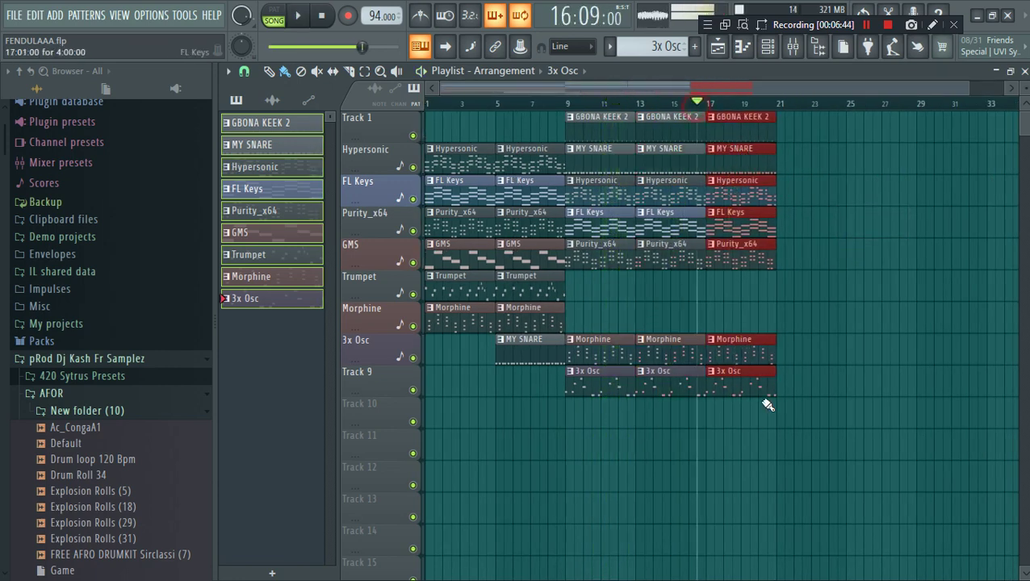
pyautogui.click(810, 440)
pyautogui.rightClick(846, 439)
# - Make the 3x Osc clip at bar 17 unique and open it in the piano roll
pyautogui.click(715, 372)
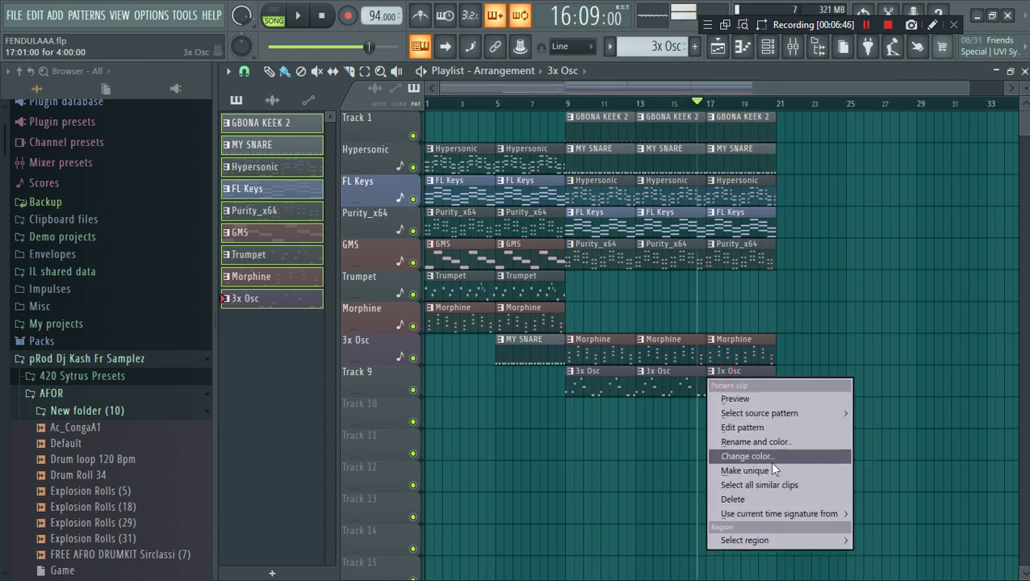
pyautogui.click(772, 472)
pyautogui.doubleClick(727, 390)
# - Add another G4 and C5 in bar 1 and turn bar 2's A#4 into three two-step notes spaced three steps apart
pyautogui.press('space')
pyautogui.moveTo(638, 91); pyautogui.dragTo(166, 157)
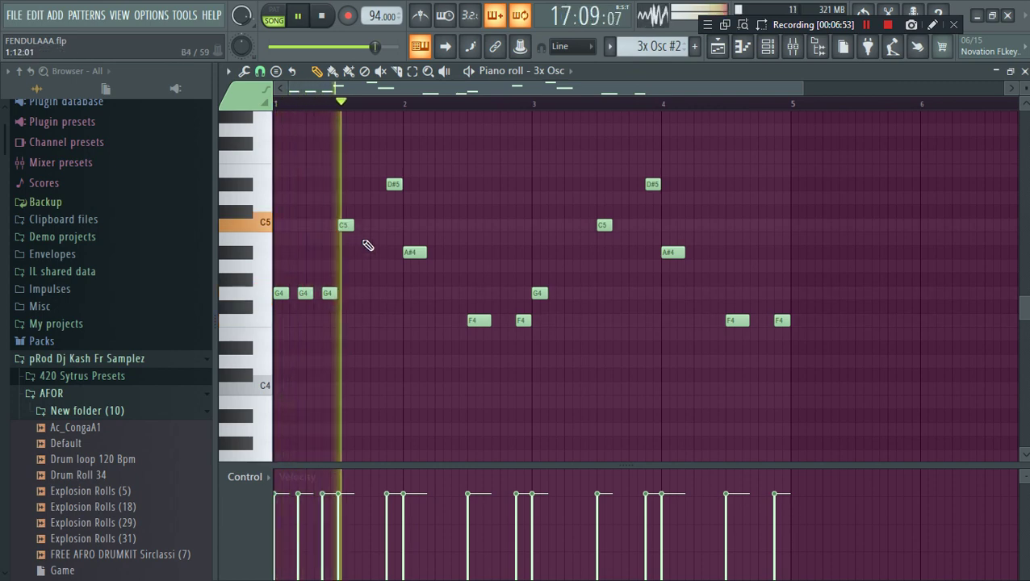
pyautogui.click(365, 226)
pyautogui.press('space')
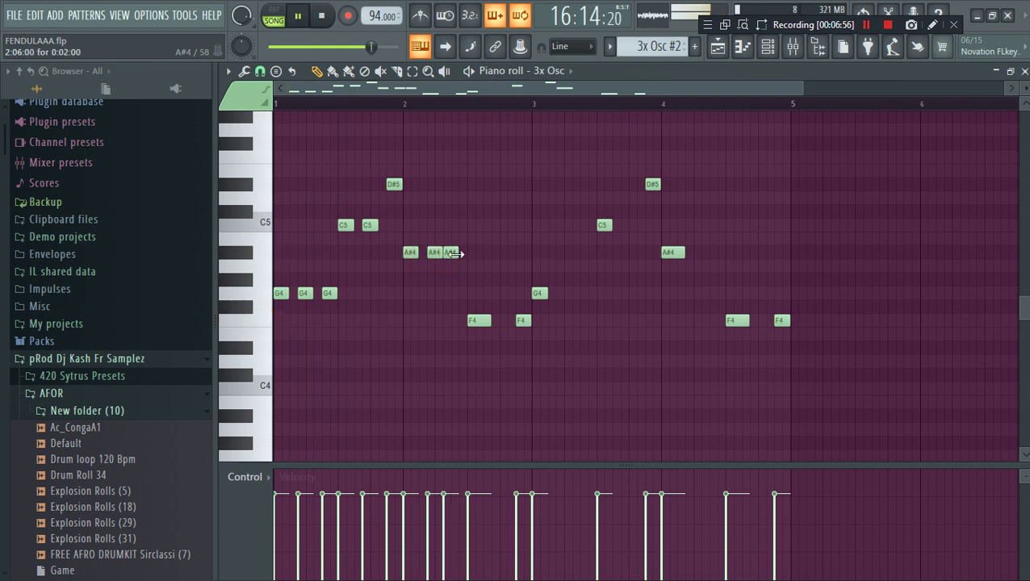
pyautogui.moveTo(455, 252); pyautogui.dragTo(462, 253)
pyautogui.press('space')
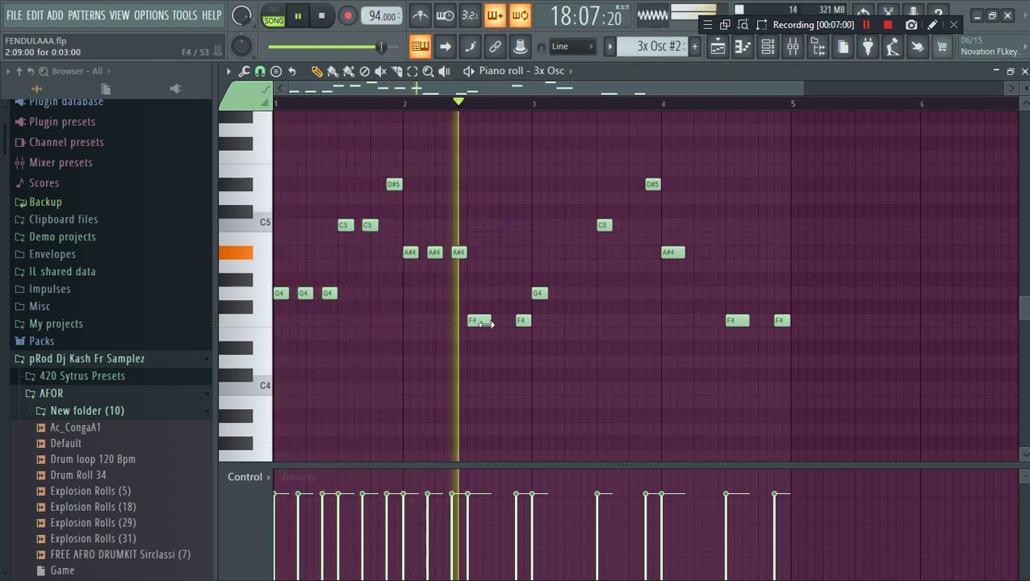
# - Shorten bar 2's long F4 to two steps and add a matching F4 midway to the last one
pyautogui.moveTo(486, 324); pyautogui.dragTo(856, 170)
pyautogui.press('space')
pyautogui.click(493, 320)
pyautogui.press('Delete')
pyautogui.press('space')
# - Replace the notes in bars 3–4 with a copy of the notes from bars 1–2
pyautogui.moveTo(660, 362); pyautogui.dragTo(224, 135)
pyautogui.moveTo(279, 298); pyautogui.dragTo(544, 299)
pyautogui.press('space')
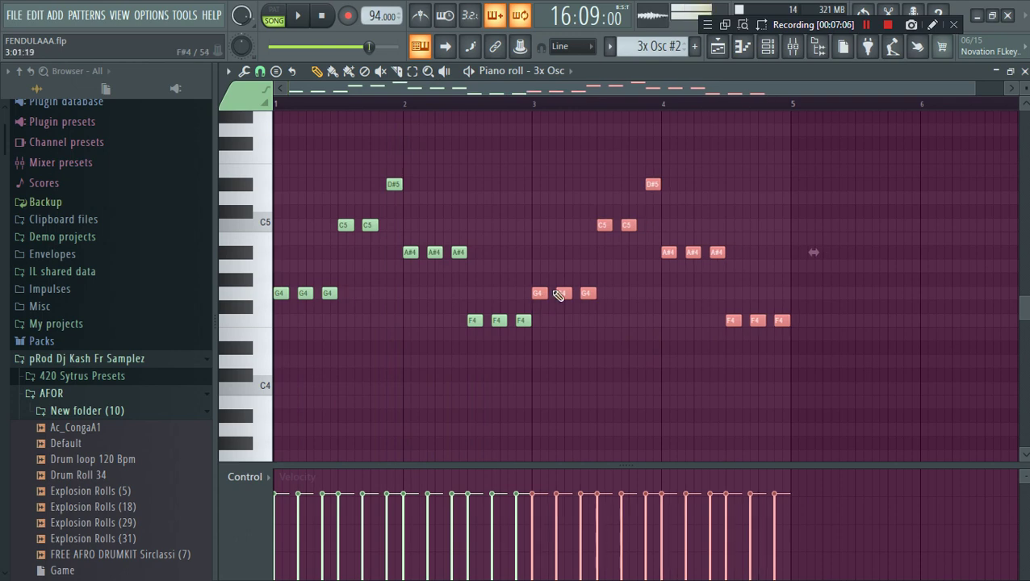
# - In the playlist, cut the last half bar off the five upper clips, GBONA KEEK 2 through Purity, in bars 13–16
pyautogui.click(718, 46)
pyautogui.press('space')
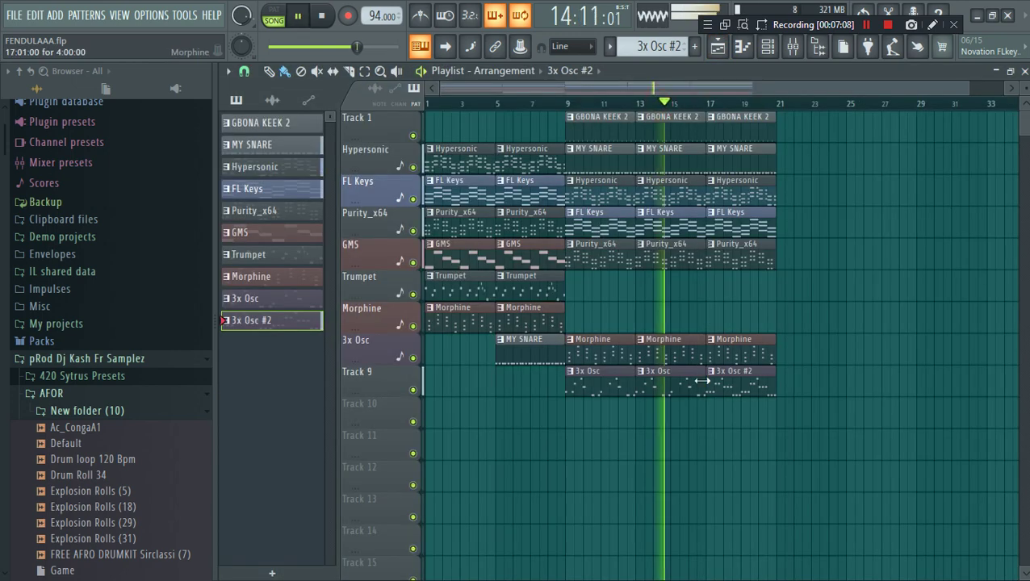
pyautogui.moveTo(696, 315); pyautogui.dragTo(696, 137)
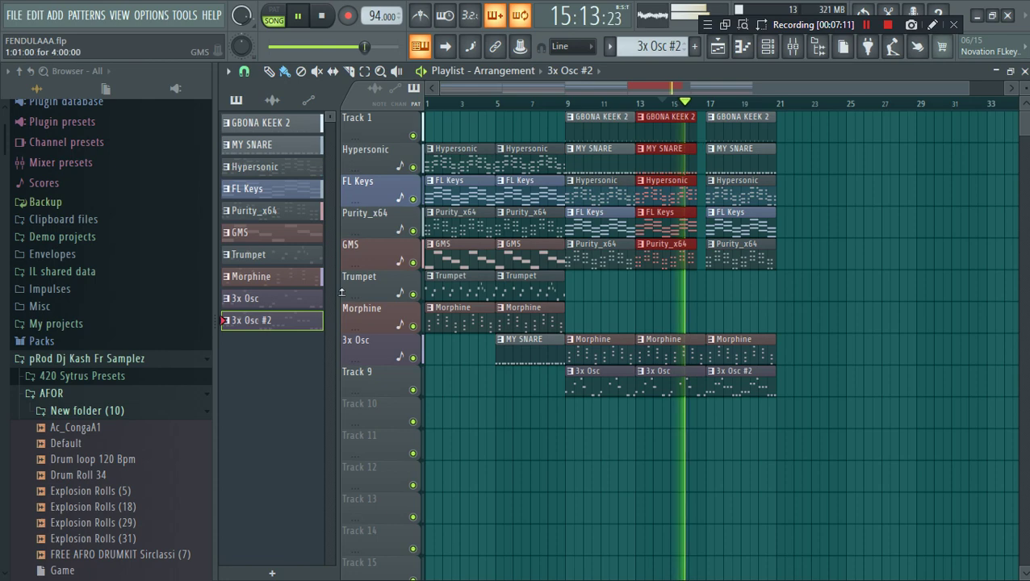
# - Place the Trumpet pattern on Track 10 at bar 17 and duplicate all clips of bars 17–20 into bars 21–24
pyautogui.click(299, 290)
pyautogui.click(293, 304)
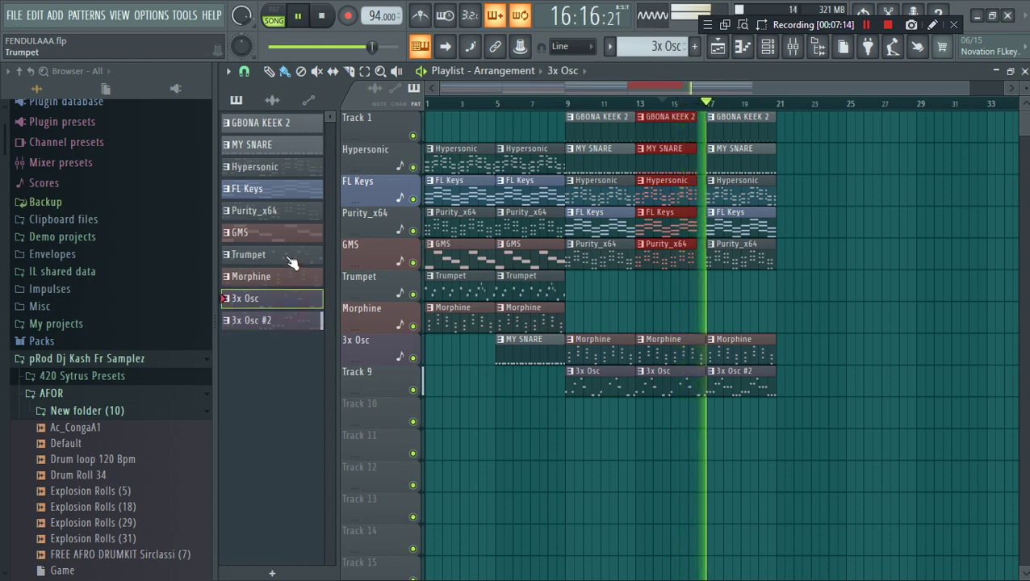
pyautogui.click(460, 279)
pyautogui.click(707, 411)
pyautogui.moveTo(818, 430); pyautogui.dragTo(760, 123)
pyautogui.hotkey('ctrl', 'b')
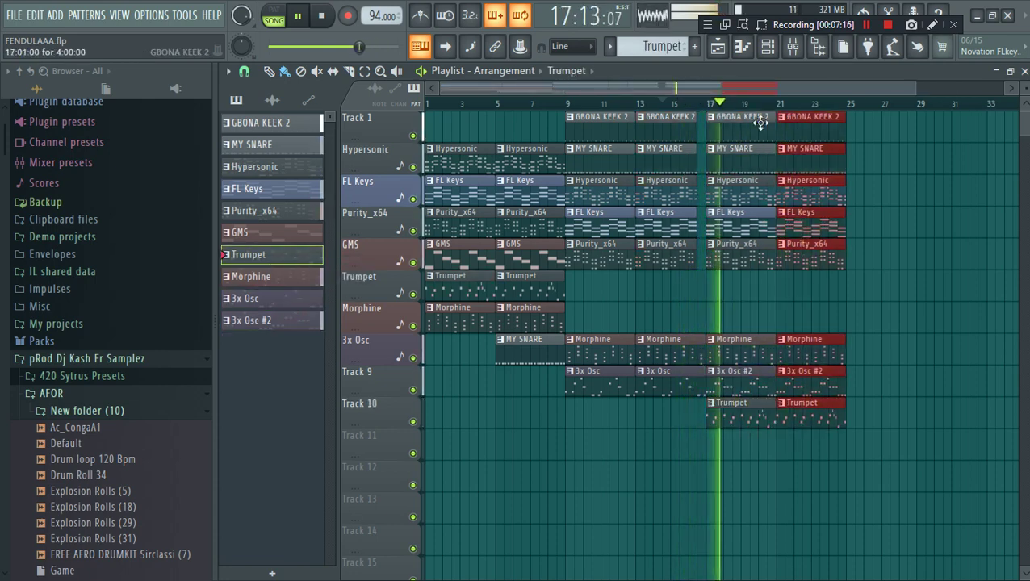
# - Set the Trumpet channel's volume to about 45% in the channel rack
pyautogui.scroll(-2, 895, 109)
pyautogui.click(938, 196)
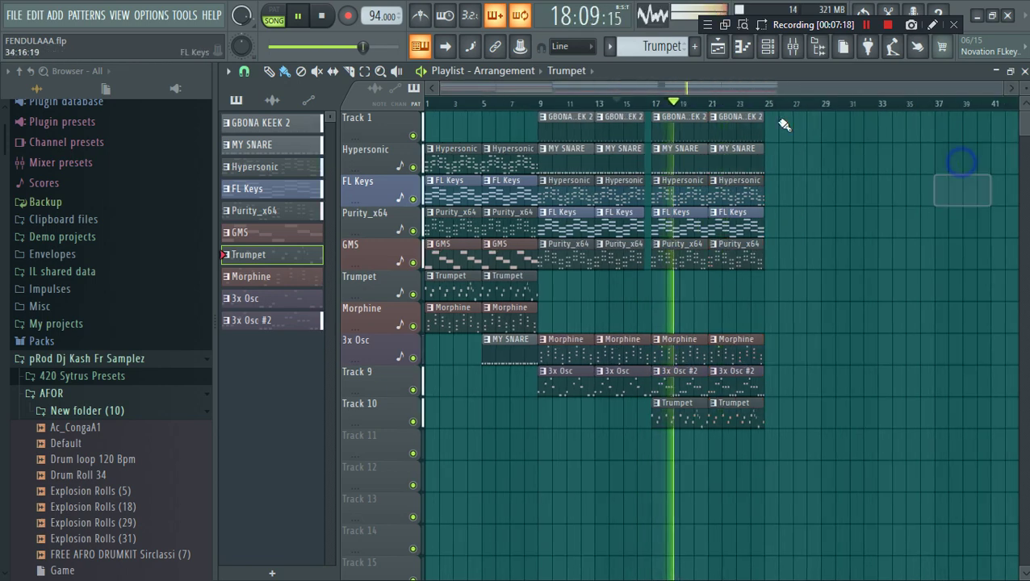
pyautogui.click(766, 50)
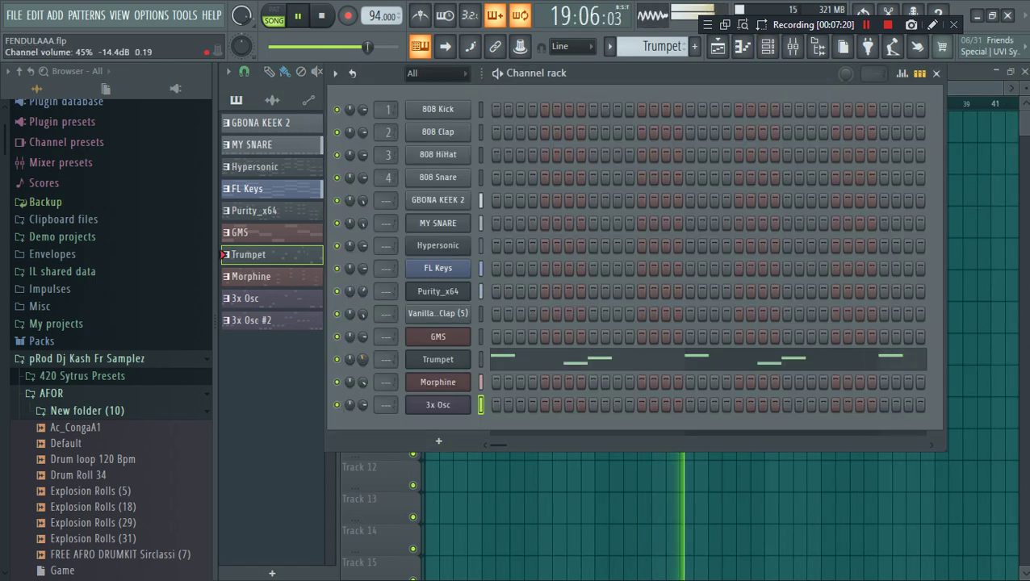
pyautogui.click(965, 190)
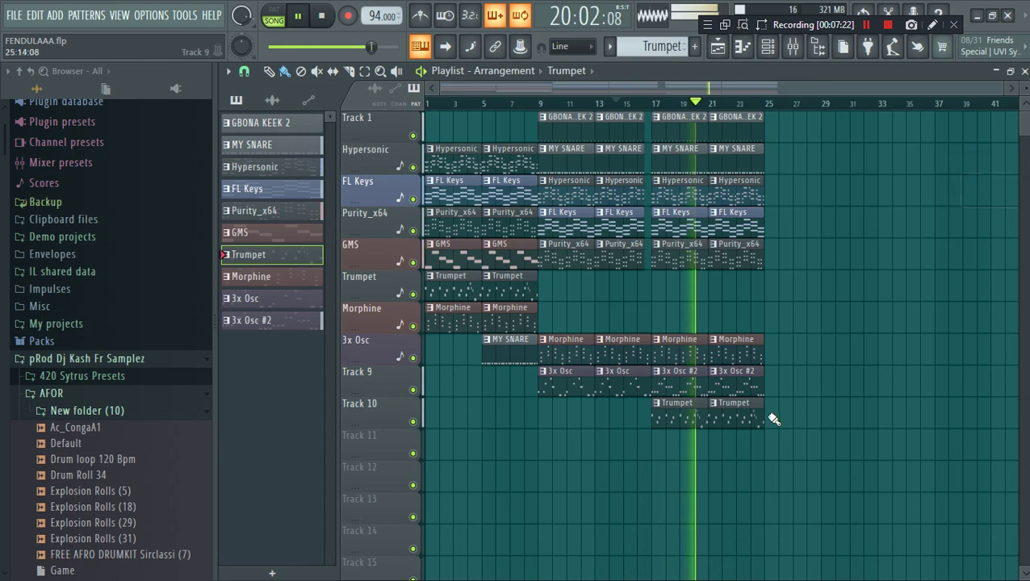
# - Duplicate the clips of bars 21–24 into bars 25–28
pyautogui.moveTo(780, 454); pyautogui.dragTo(710, 113)
pyautogui.hotkey('ctrl', 'b')
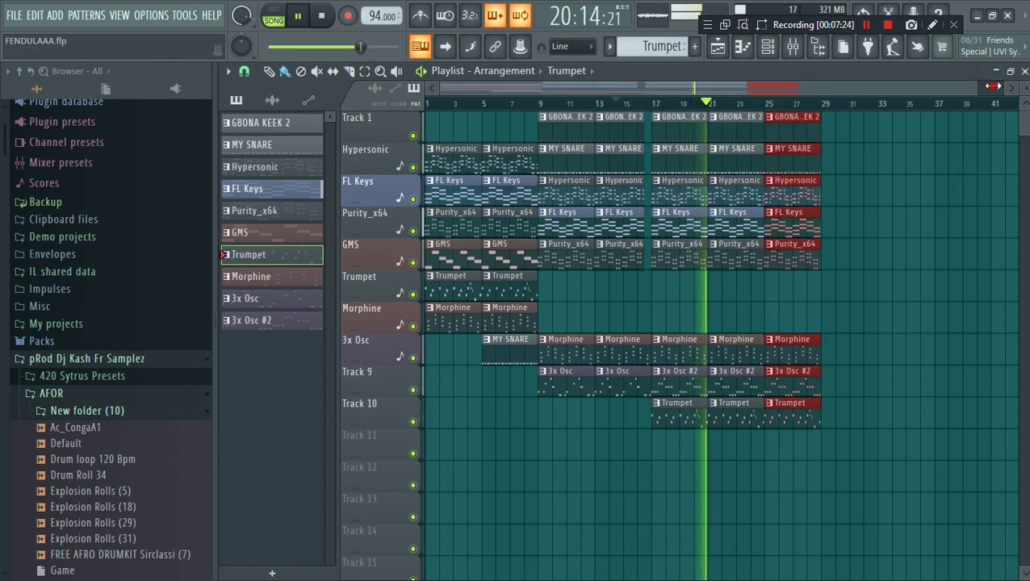
pyautogui.moveTo(993, 85); pyautogui.dragTo(1007, 86)
pyautogui.click(935, 147)
pyautogui.rightClick(928, 164)
pyautogui.click(878, 187)
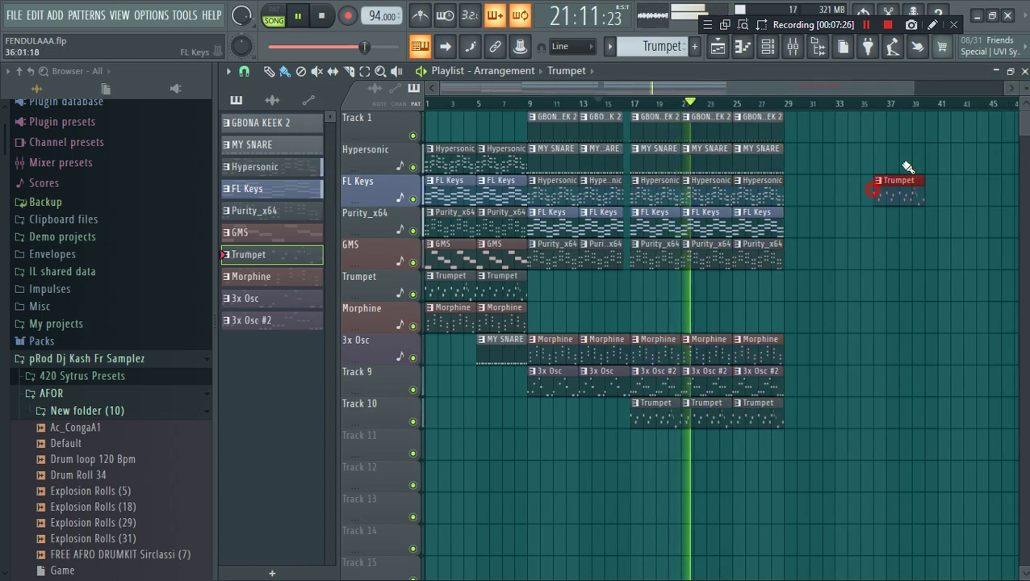
pyautogui.rightClick(901, 176)
pyautogui.click(898, 192)
pyautogui.rightClick(905, 191)
pyautogui.click(876, 211)
pyautogui.rightClick(898, 214)
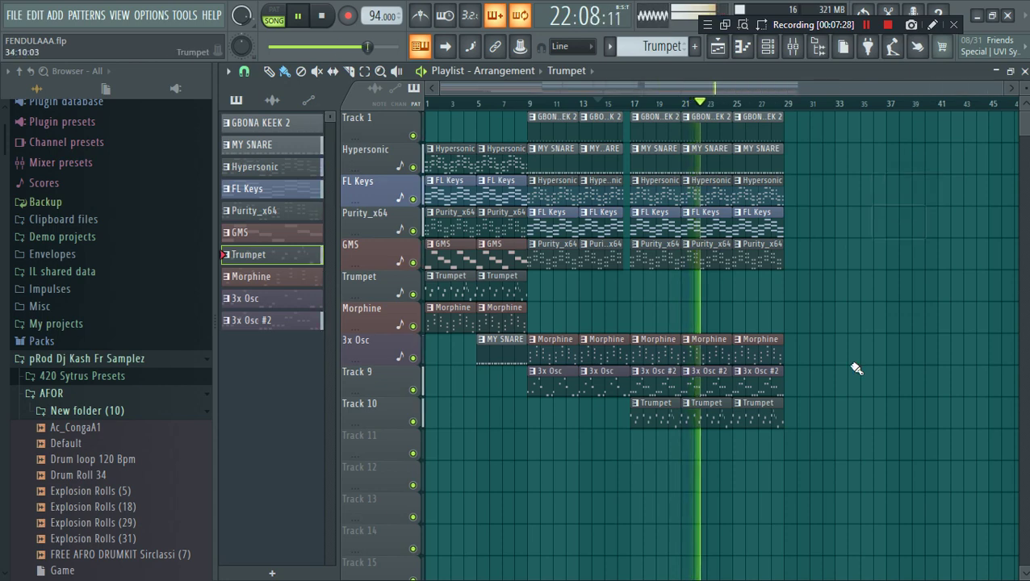
# - Duplicate all clips of bars 9–28 into bars 29–48 in the playlist
pyautogui.moveTo(876, 461)
pyautogui.mouseDown()
pyautogui.moveTo(614, 148)
pyautogui.moveTo(568, 110)
pyautogui.mouseUp()
pyautogui.hotkey('ctrl', 'b')
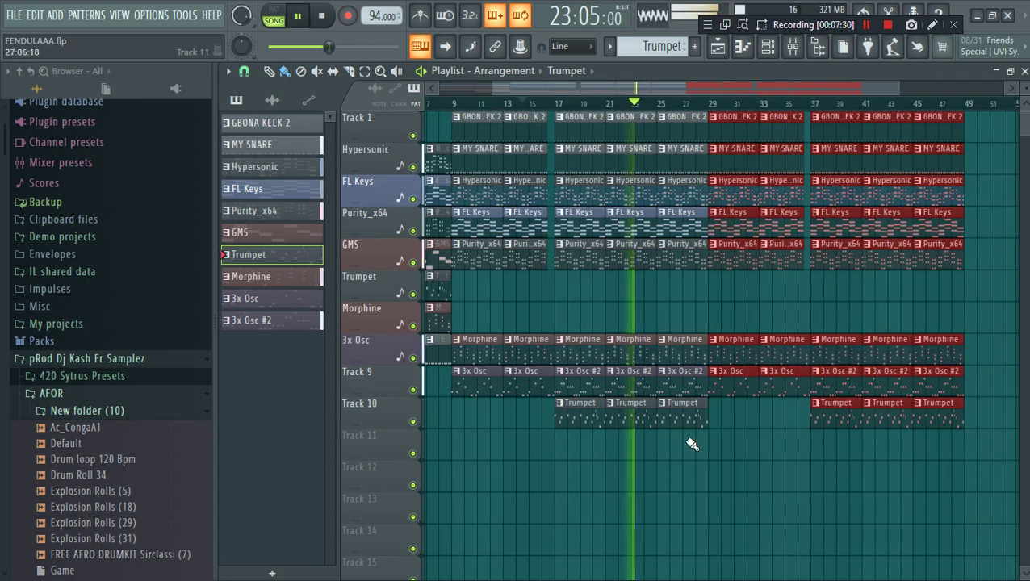
# - Cut the last bar off the five upper clips, GBONA KEEK 2 through Purity, in bars 25–28
pyautogui.moveTo(699, 295); pyautogui.dragTo(685, 138)
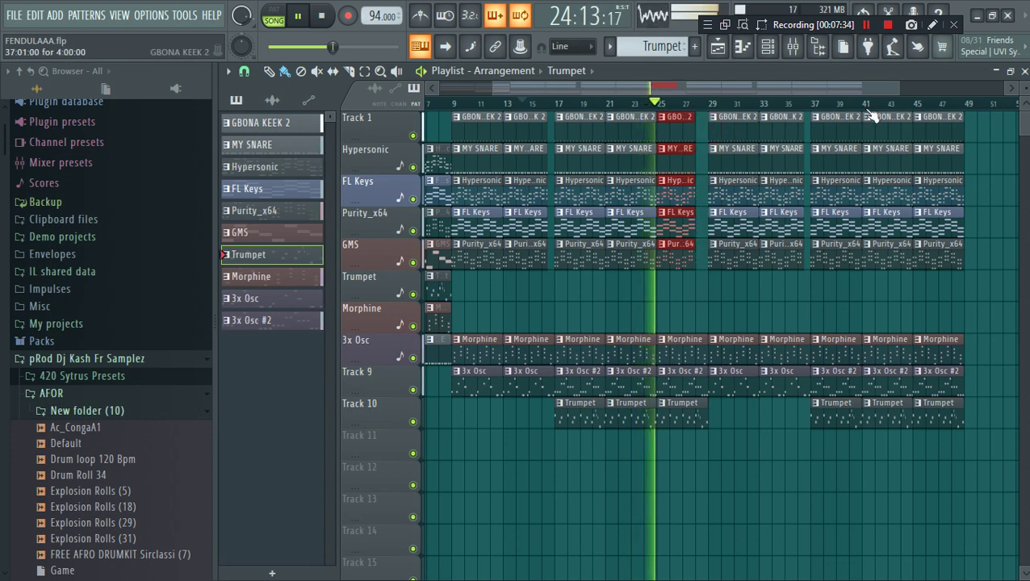
pyautogui.moveTo(897, 92); pyautogui.dragTo(943, 206)
pyautogui.click(948, 189)
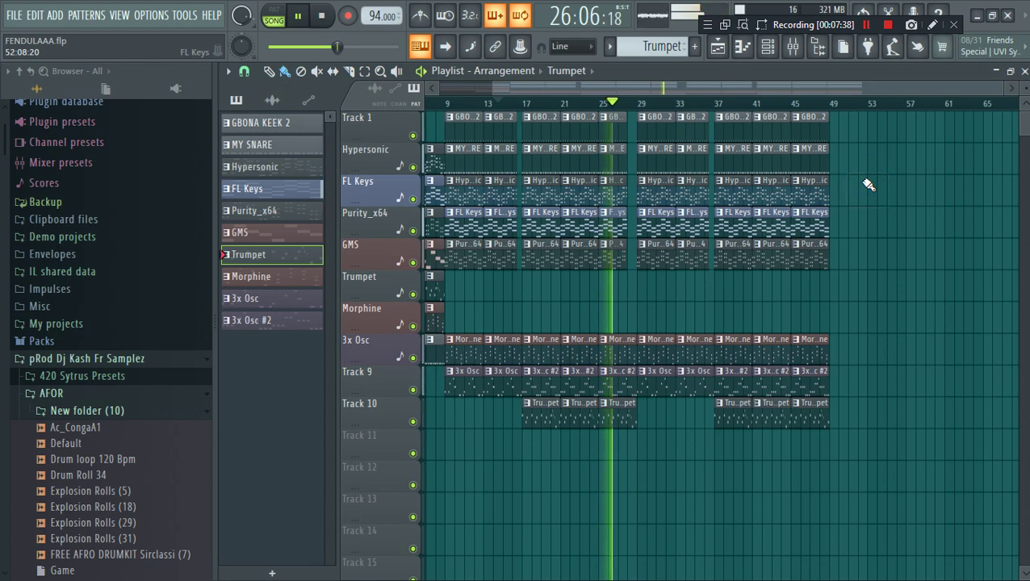
pyautogui.click(882, 184)
pyautogui.rightClick(891, 175)
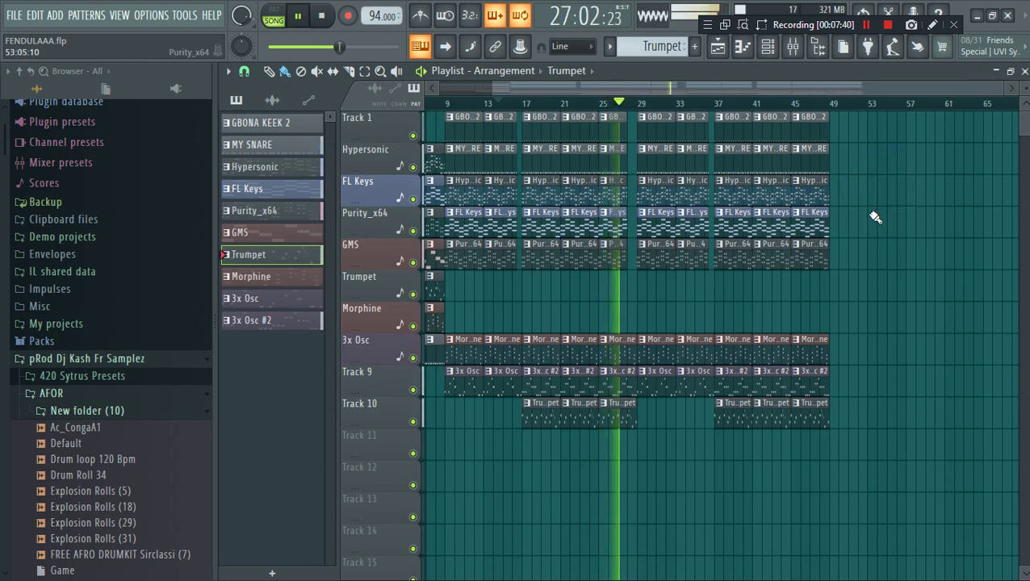
pyautogui.click(898, 185)
pyautogui.rightClick(913, 193)
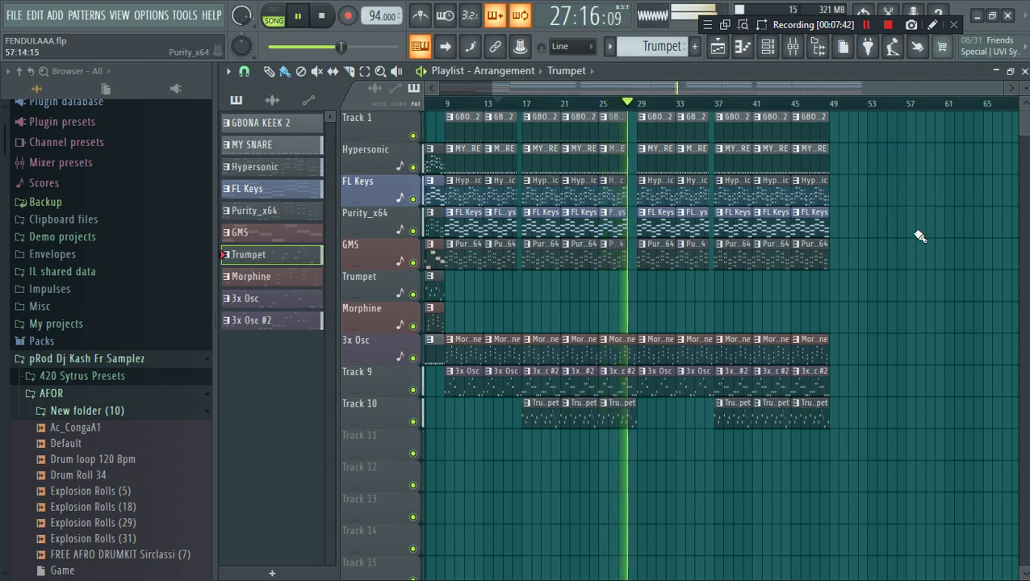
pyautogui.click(919, 231)
pyautogui.rightClick(934, 209)
pyautogui.click(927, 254)
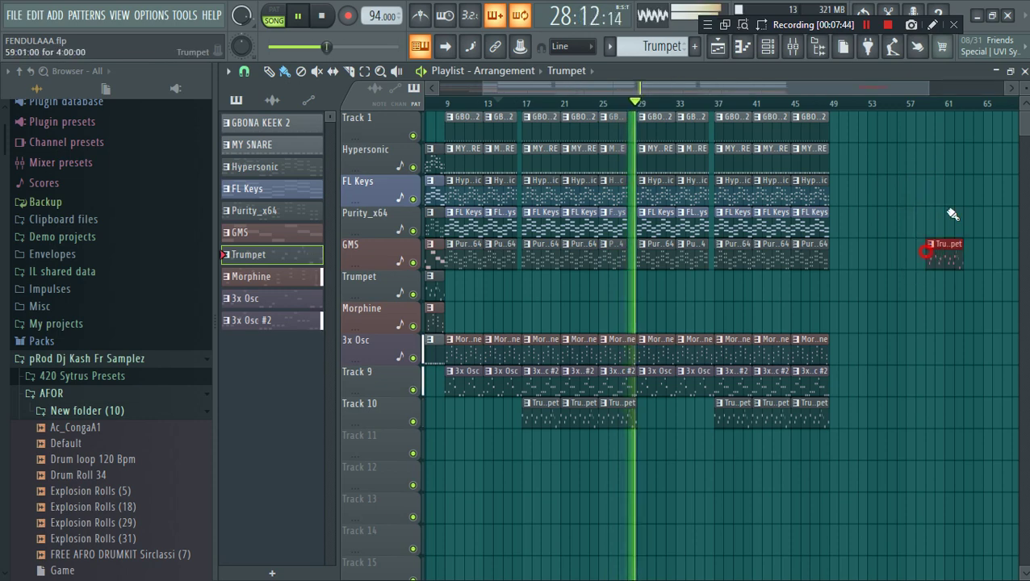
pyautogui.rightClick(943, 247)
pyautogui.click(912, 245)
pyautogui.rightClick(929, 241)
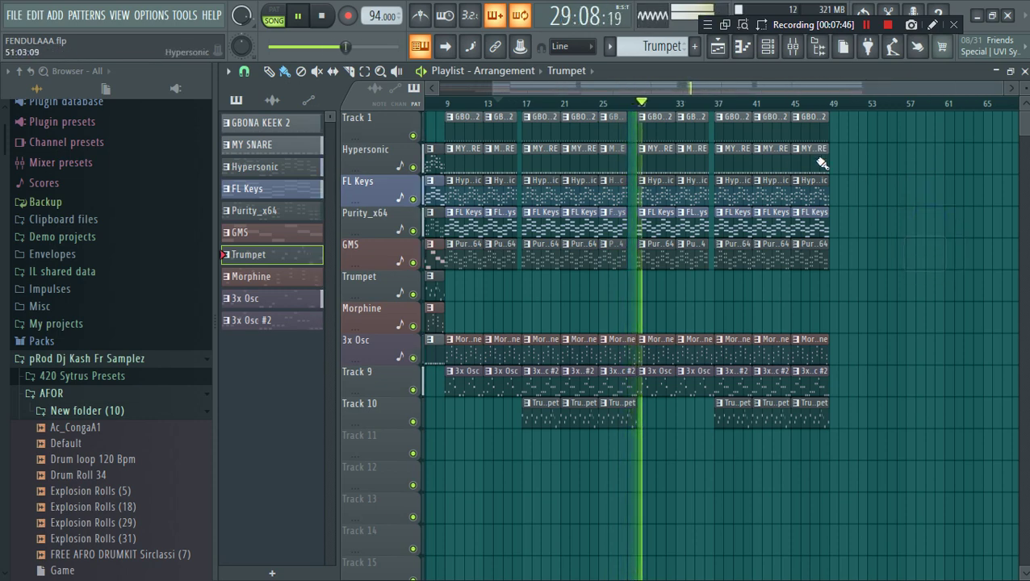
pyautogui.click(927, 183)
pyautogui.rightClick(927, 182)
# - Stop playback and play the song again from bar 1
pyautogui.press('space')
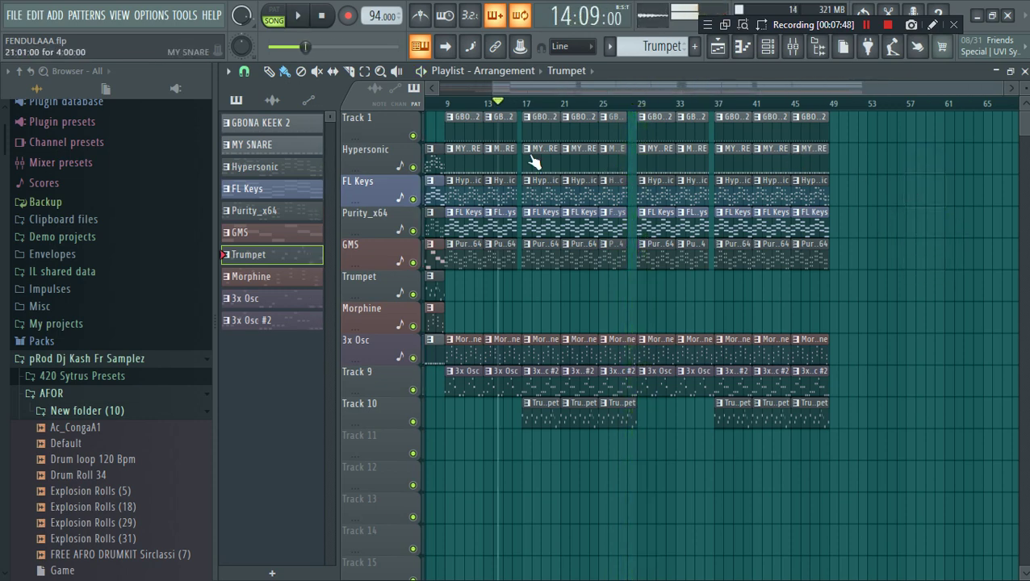
pyautogui.moveTo(496, 87); pyautogui.dragTo(440, 88)
pyautogui.moveTo(443, 103); pyautogui.dragTo(403, 109)
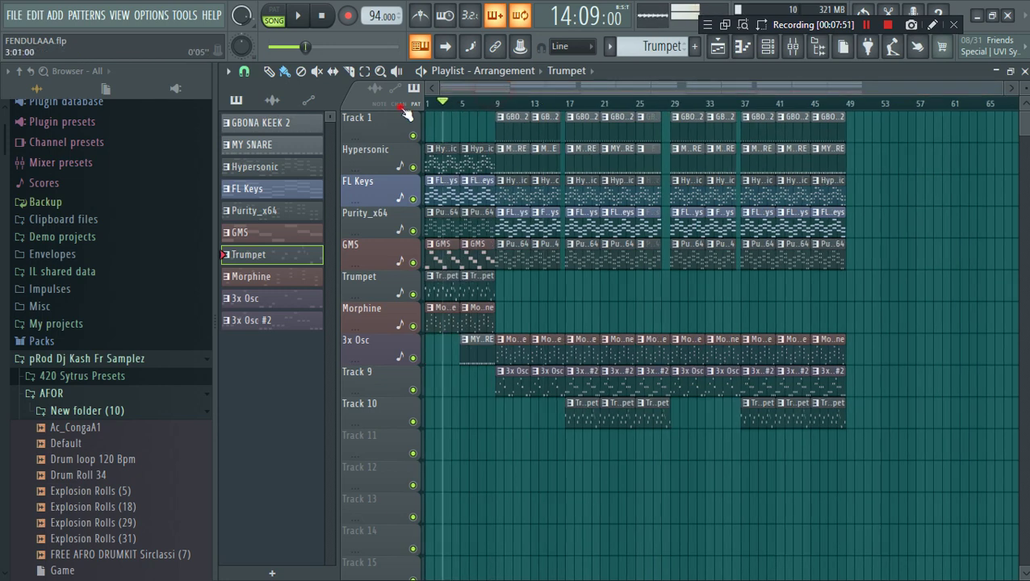
pyautogui.rightClick(567, 289)
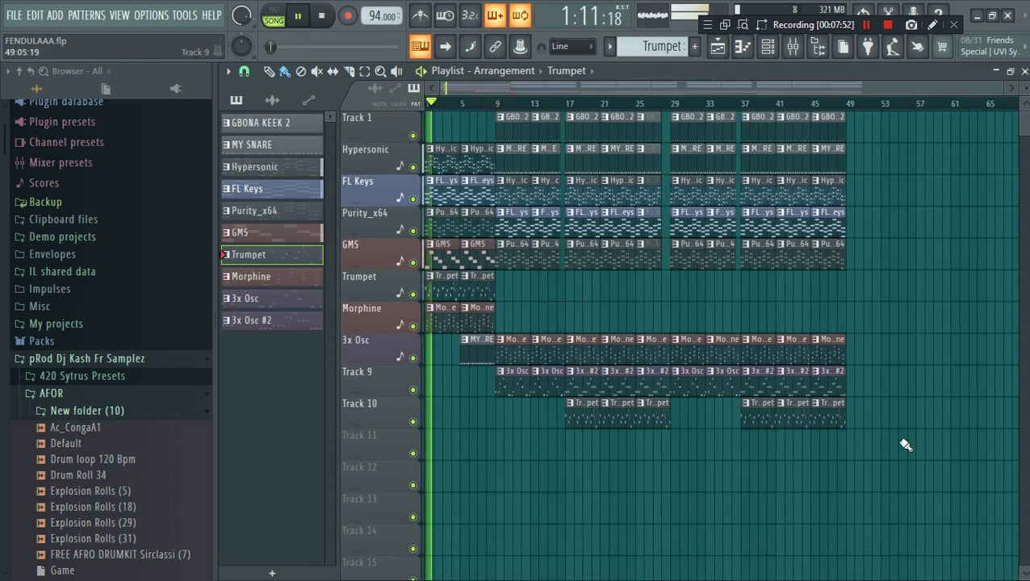
# - Delete all playlist clips in bars 29–48
pyautogui.moveTo(924, 462); pyautogui.dragTo(676, 98)
pyautogui.press('Delete')
pyautogui.click(764, 215)
pyautogui.rightClick(791, 209)
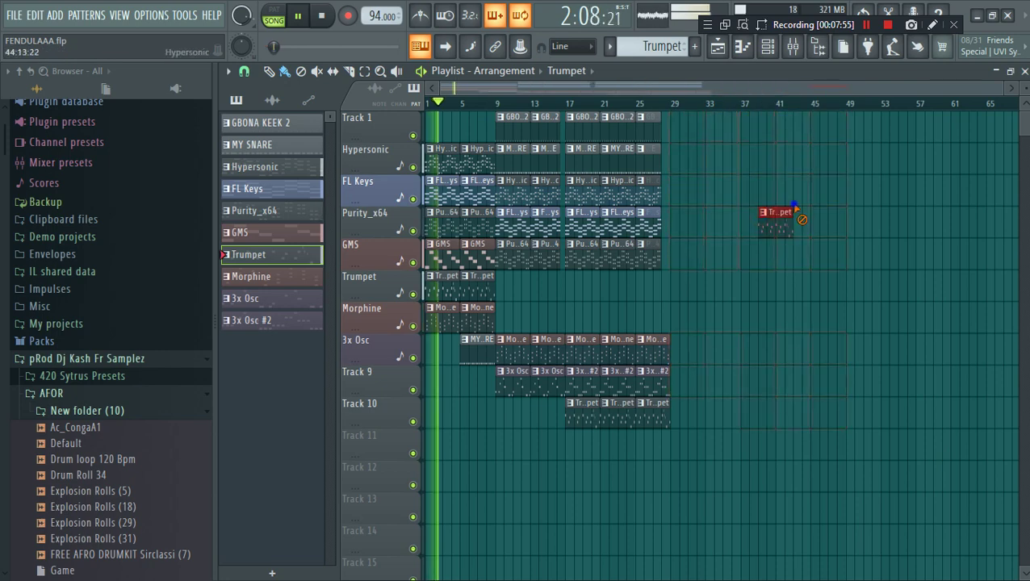
pyautogui.rightClick(796, 206)
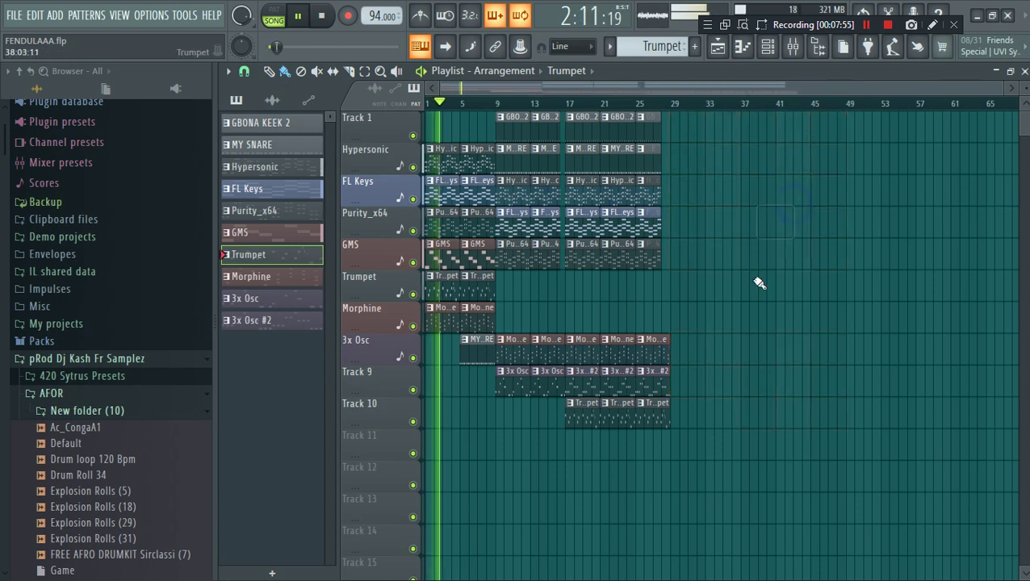
# - Show the channel rack and switch to the Hypersonic pattern
pyautogui.click(770, 49)
pyautogui.scroll(-4, 667, 47)
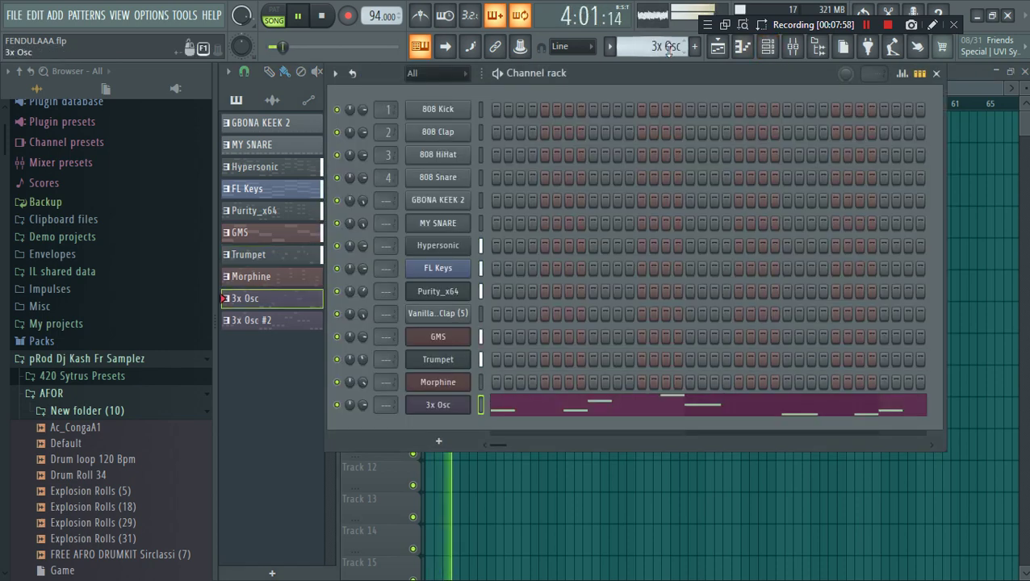
pyautogui.scroll(10, 667, 47)
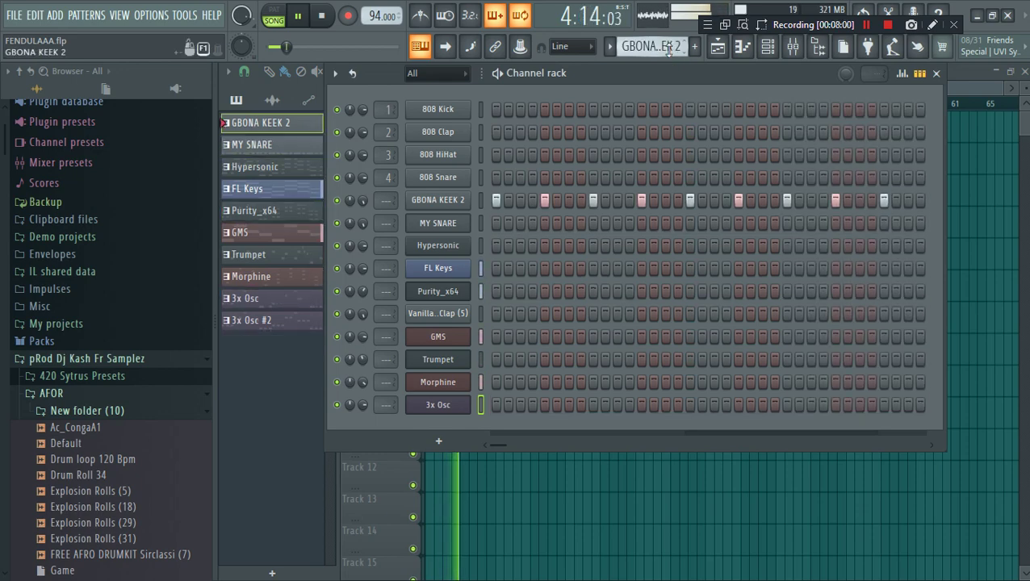
pyautogui.scroll(-3, 667, 47)
pyautogui.scroll(1, 670, 50)
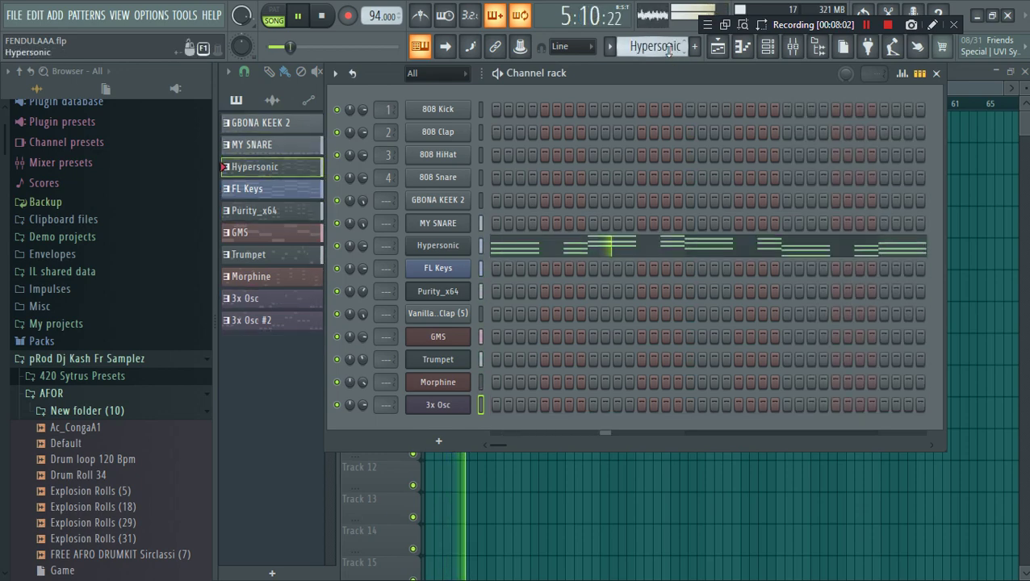
pyautogui.scroll(-2, 670, 50)
pyautogui.scroll(3, 669, 50)
pyautogui.scroll(-1, 669, 50)
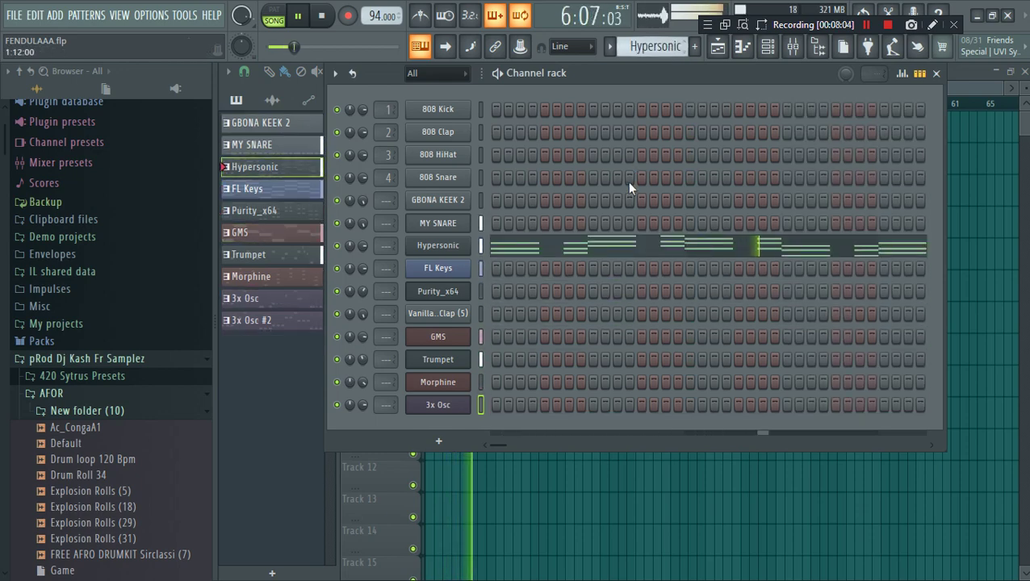
# - Clone the Morphine channel and load a preset from the (03) Strings bank into the clone
pyautogui.rightClick(438, 386)
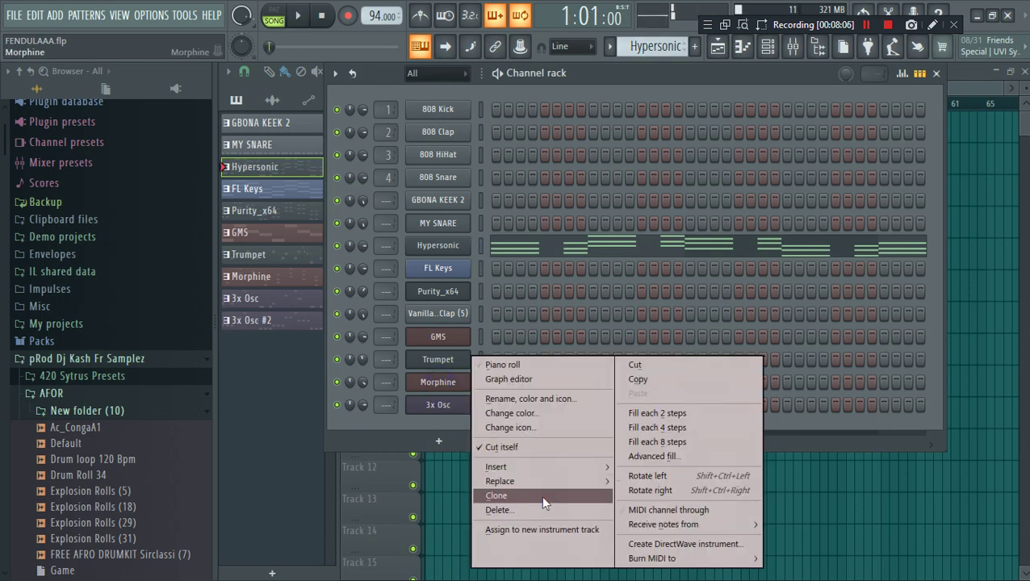
pyautogui.click(541, 495)
pyautogui.click(425, 255)
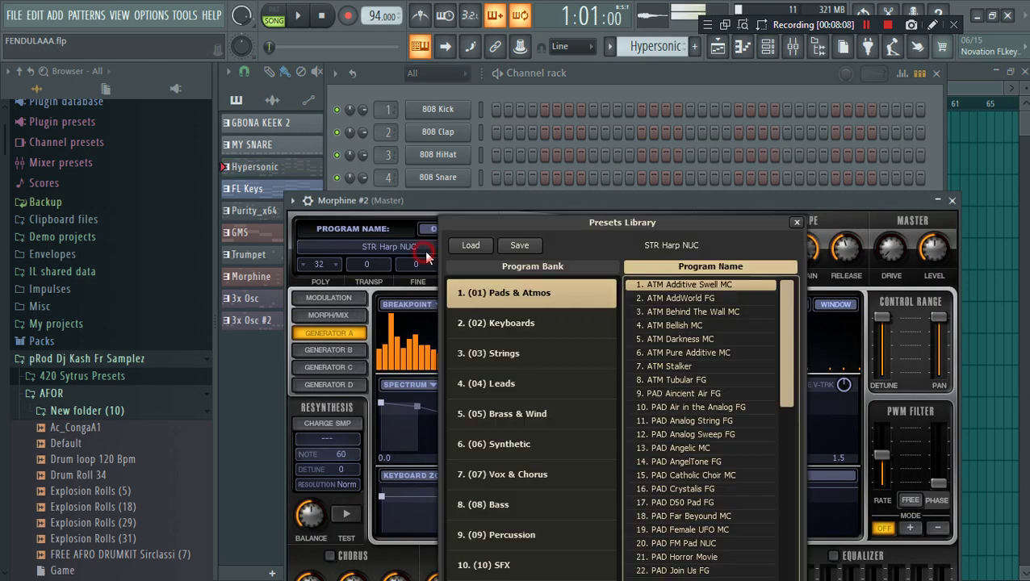
pyautogui.click(525, 356)
pyautogui.click(678, 393)
pyautogui.click(683, 407)
pyautogui.click(683, 99)
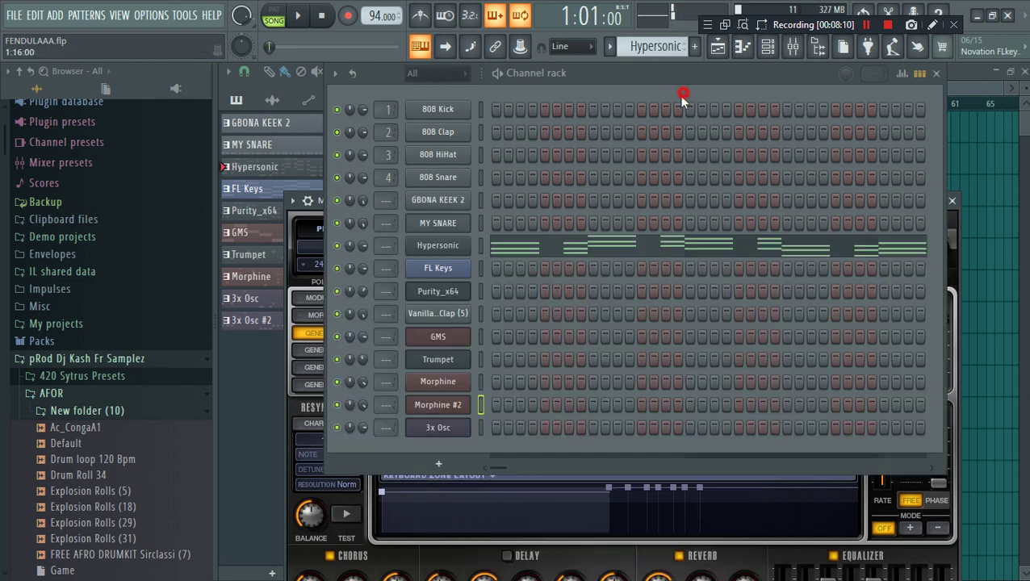
# - Open the piano roll of the Morphine #2 channel in the Hypersonic pattern
pyautogui.press('space')
pyautogui.rightClick(469, 427)
pyautogui.click(542, 362)
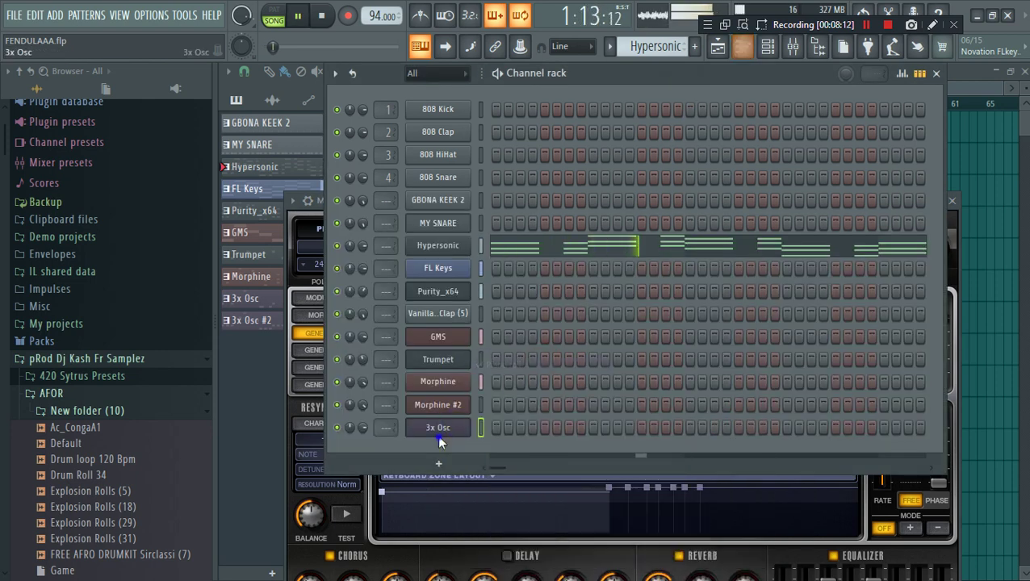
pyautogui.rightClick(438, 440)
pyautogui.click(421, 443)
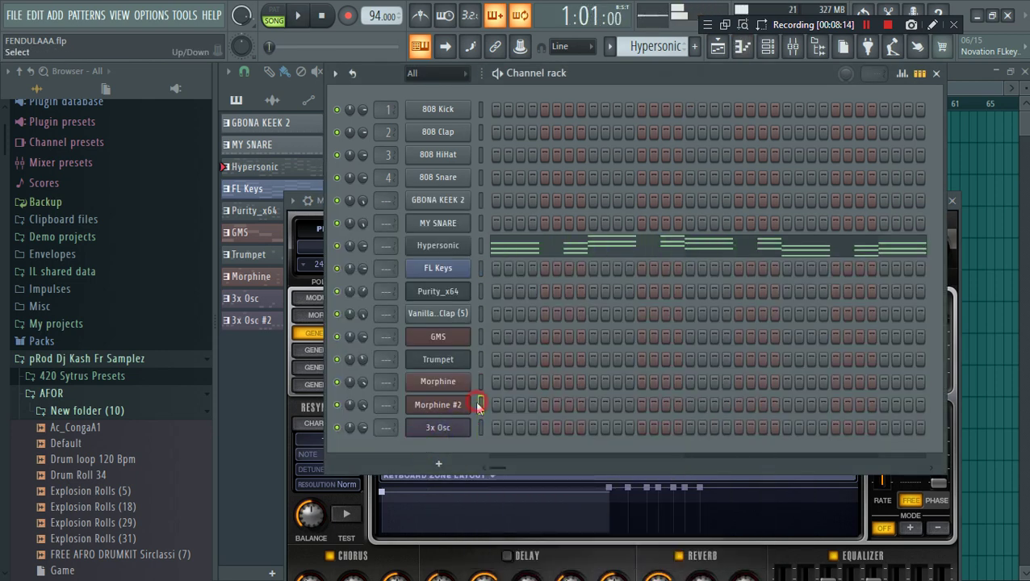
pyautogui.rightClick(474, 403)
pyautogui.click(515, 365)
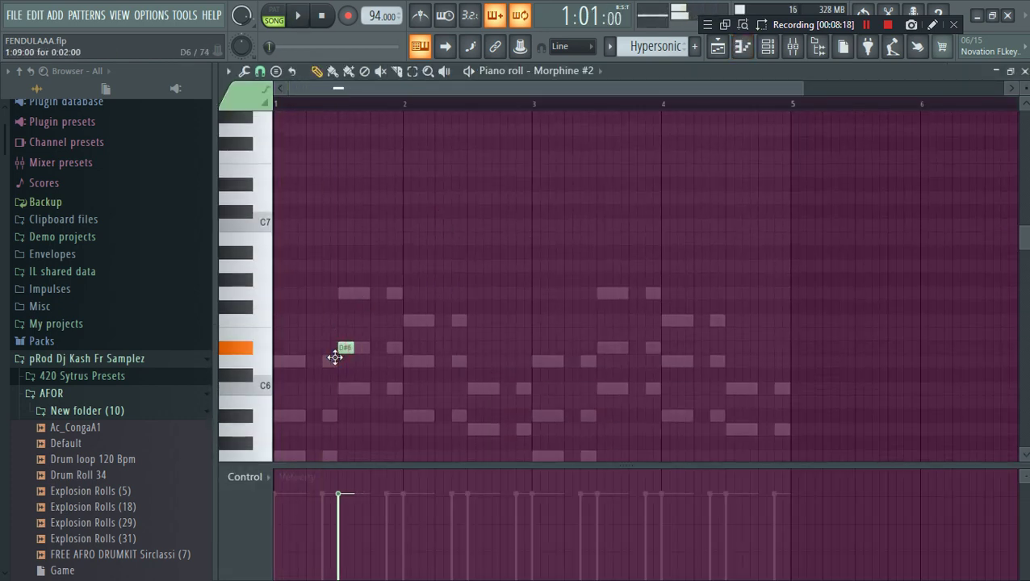
# - Write a short phrase of D#6, D6, C6 and D6 in the second half of bar 1 for Morphine #2
pyautogui.press('space')
pyautogui.click(362, 362)
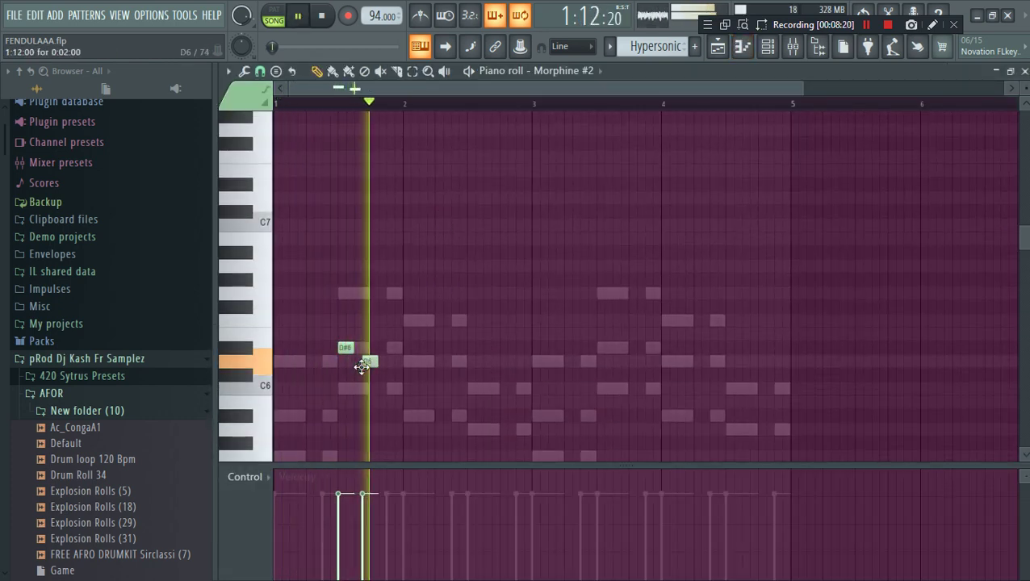
pyautogui.moveTo(379, 363); pyautogui.dragTo(372, 363)
pyautogui.click(374, 387)
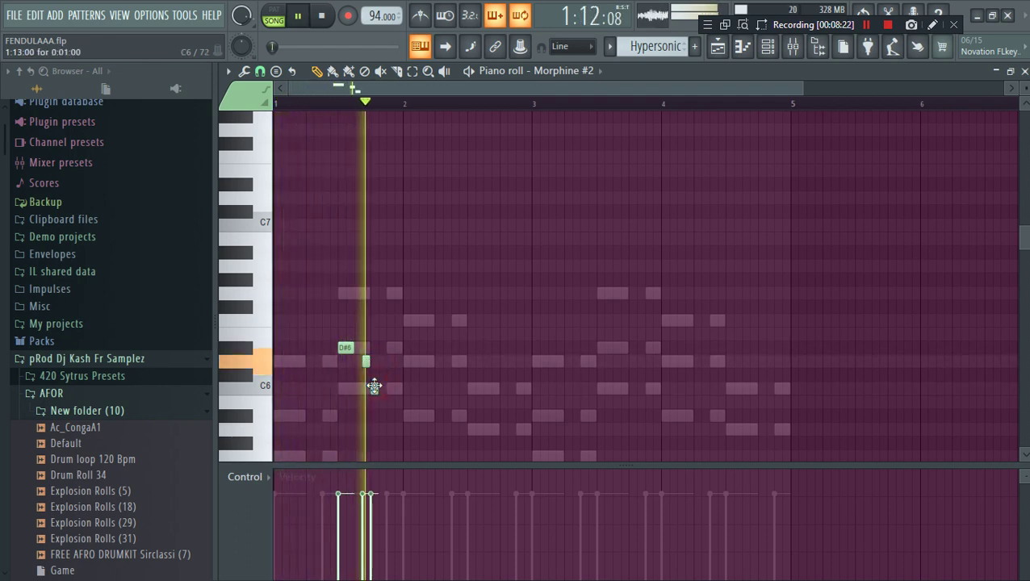
pyautogui.press('space')
pyautogui.press('space')
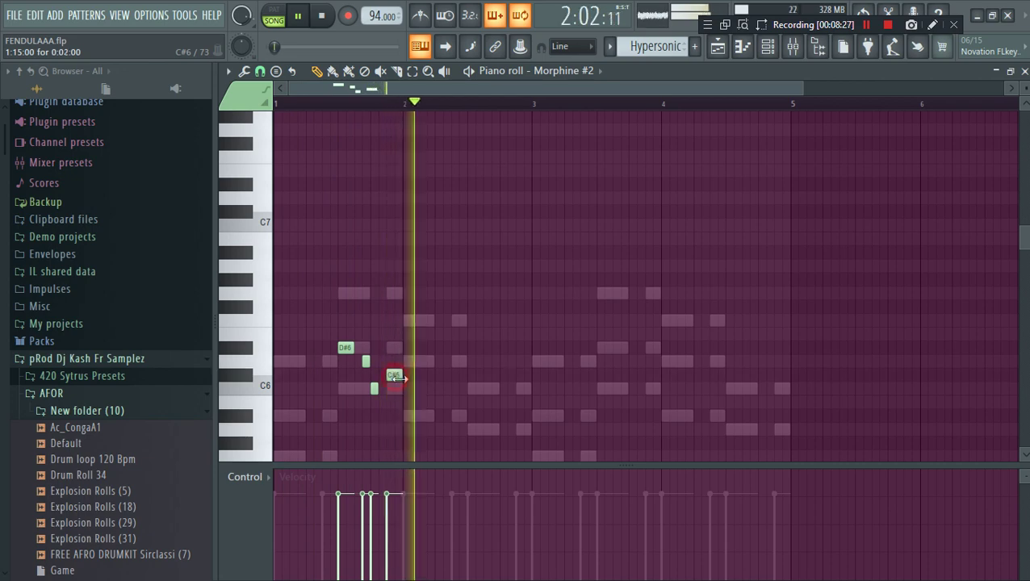
pyautogui.press('space')
pyautogui.press('space')
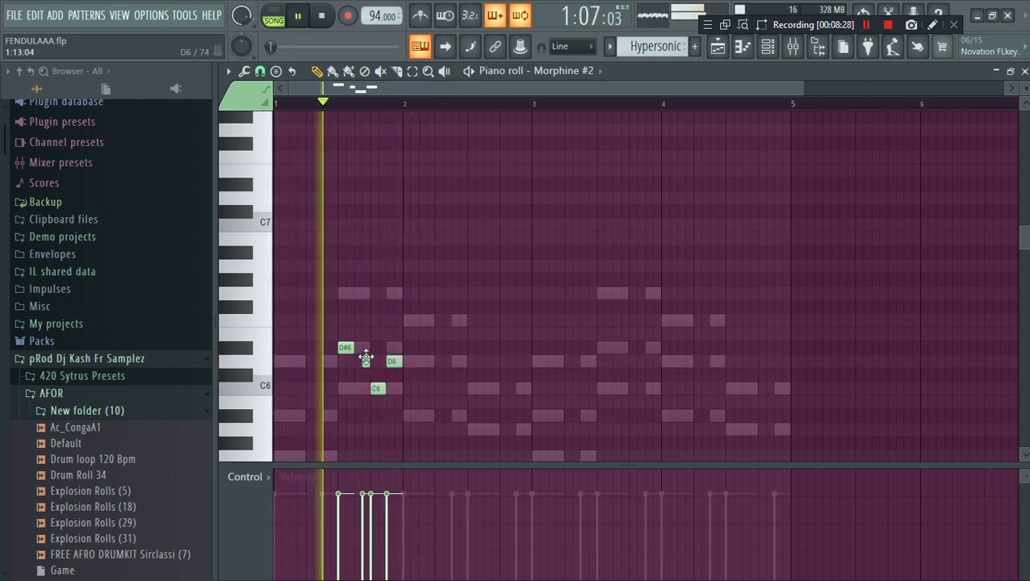
pyautogui.click(361, 349)
# - Copy the four-note Morphine #2 phrase into bars 2, 3 and 4
pyautogui.moveTo(354, 329); pyautogui.dragTo(441, 420)
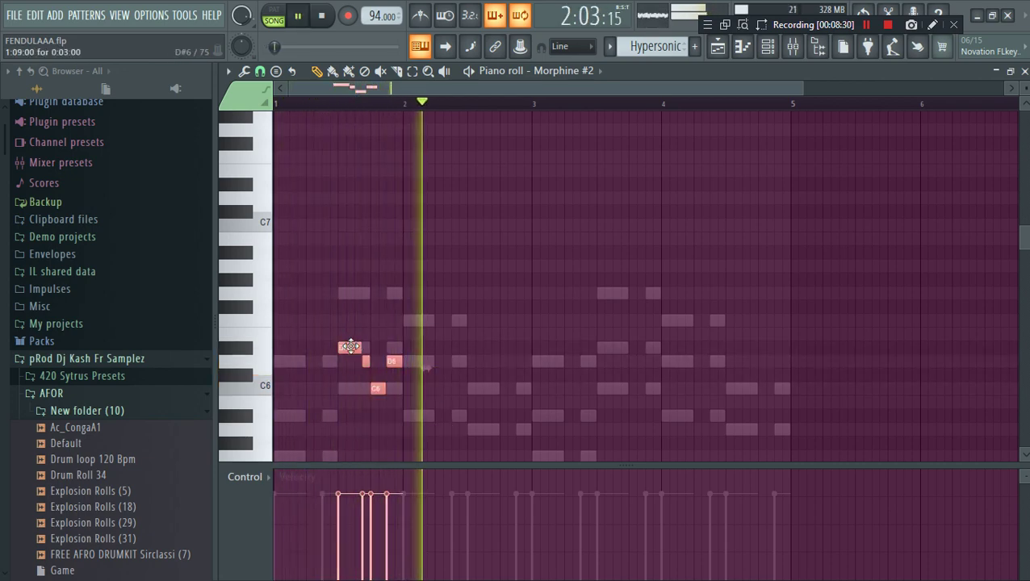
pyautogui.moveTo(352, 348); pyautogui.dragTo(482, 350)
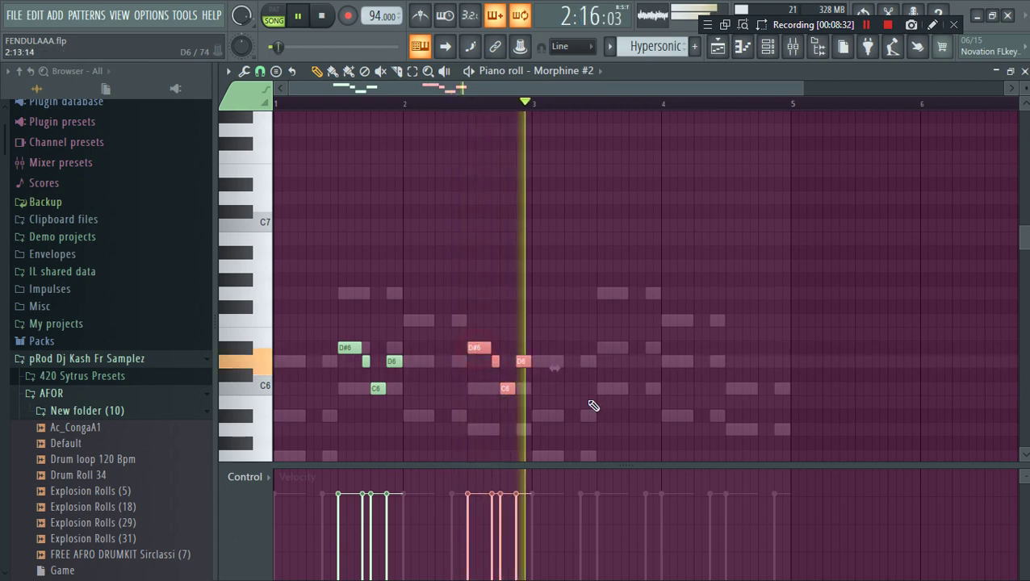
pyautogui.moveTo(588, 408); pyautogui.dragTo(318, 316)
pyautogui.moveTo(352, 348); pyautogui.dragTo(572, 353)
pyautogui.hotkey('ctrl', 'b')
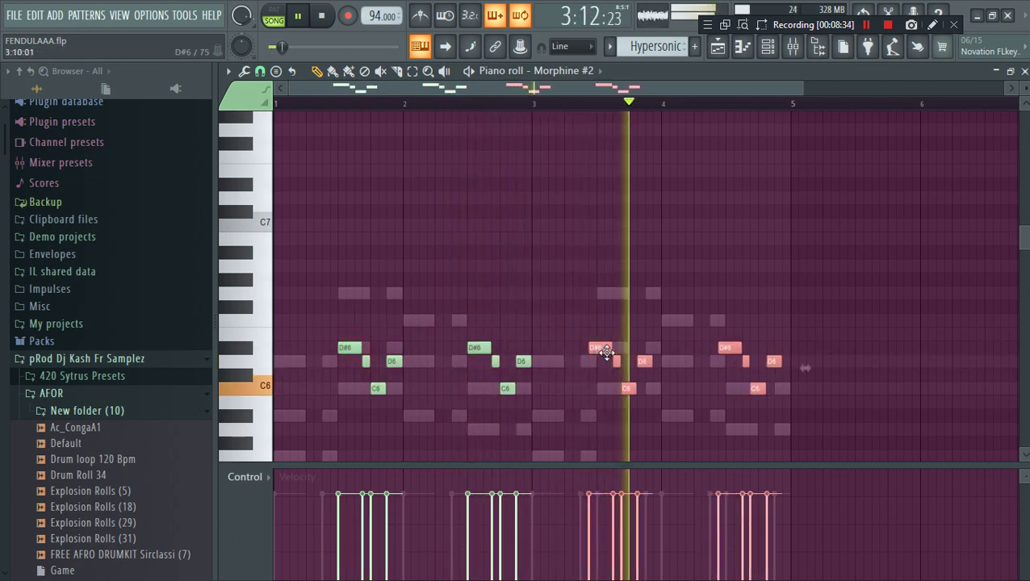
# - Move the Morphine #2 notes from the Hypersonic pattern to the 3x Osc #2 pattern and return to the playlist
pyautogui.click(768, 46)
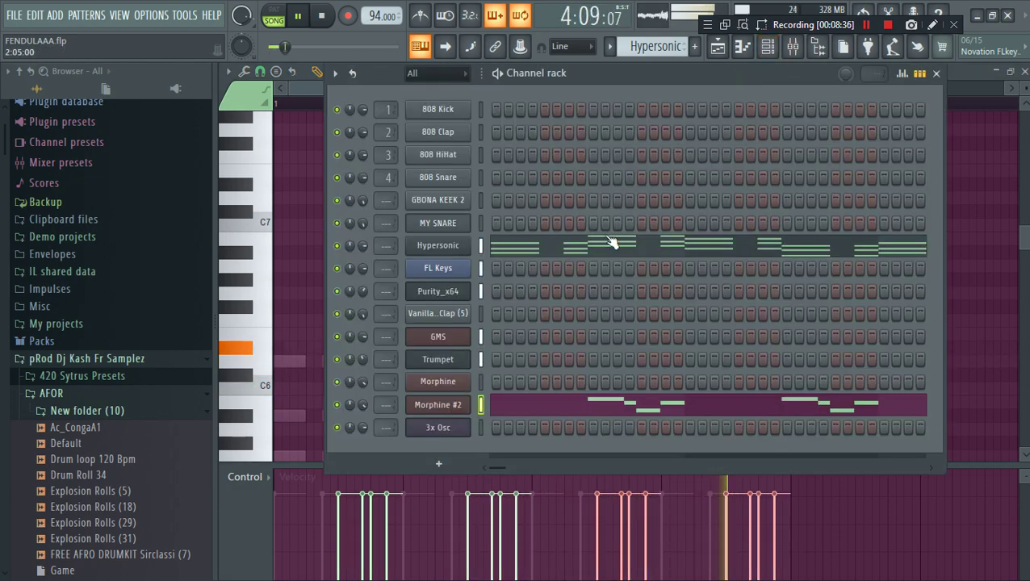
pyautogui.rightClick(447, 406)
pyautogui.click(696, 369)
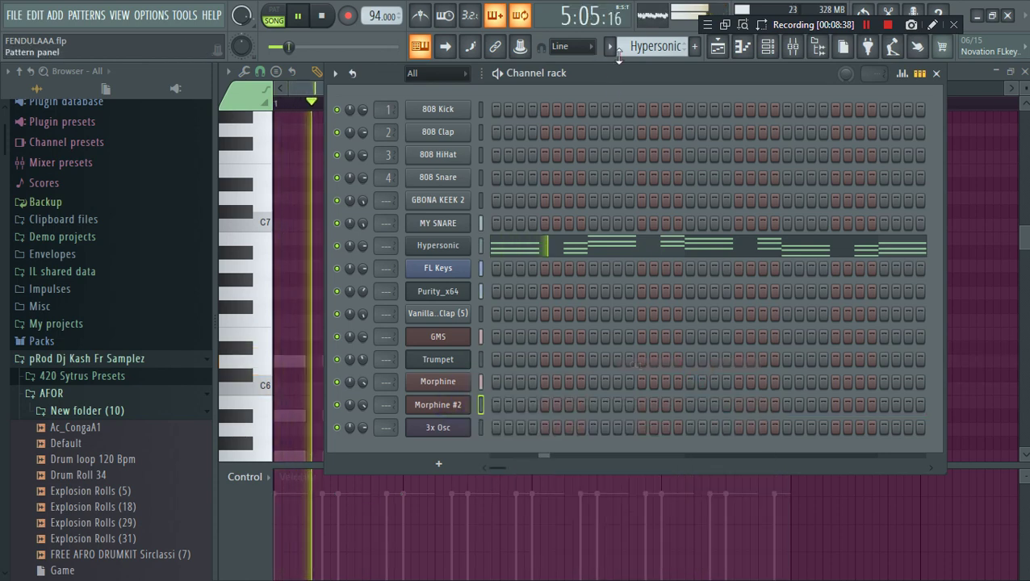
pyautogui.scroll(-3, 627, 50)
pyautogui.scroll(-1, 627, 47)
pyautogui.rightClick(445, 402)
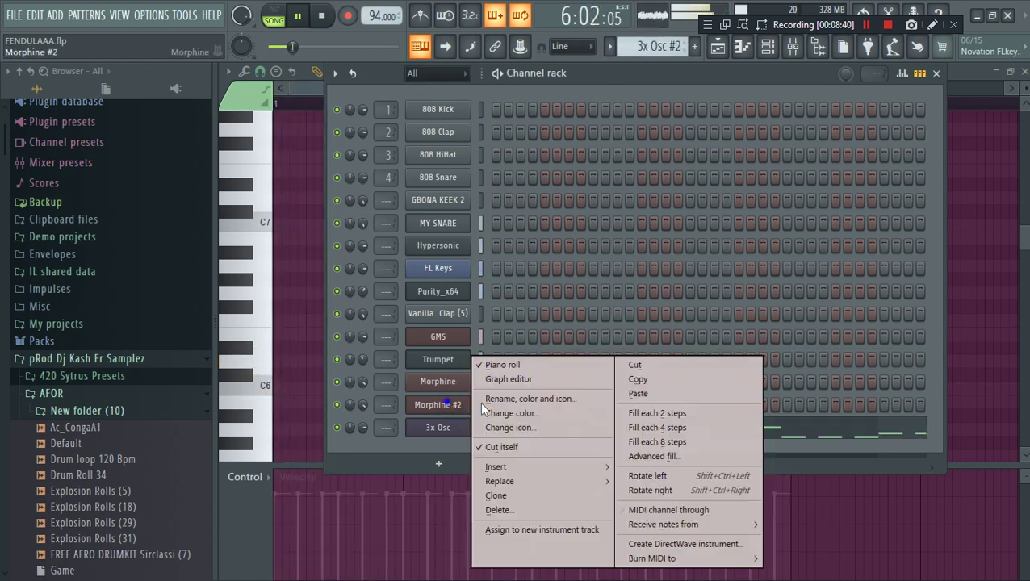
pyautogui.click(692, 394)
pyautogui.click(717, 50)
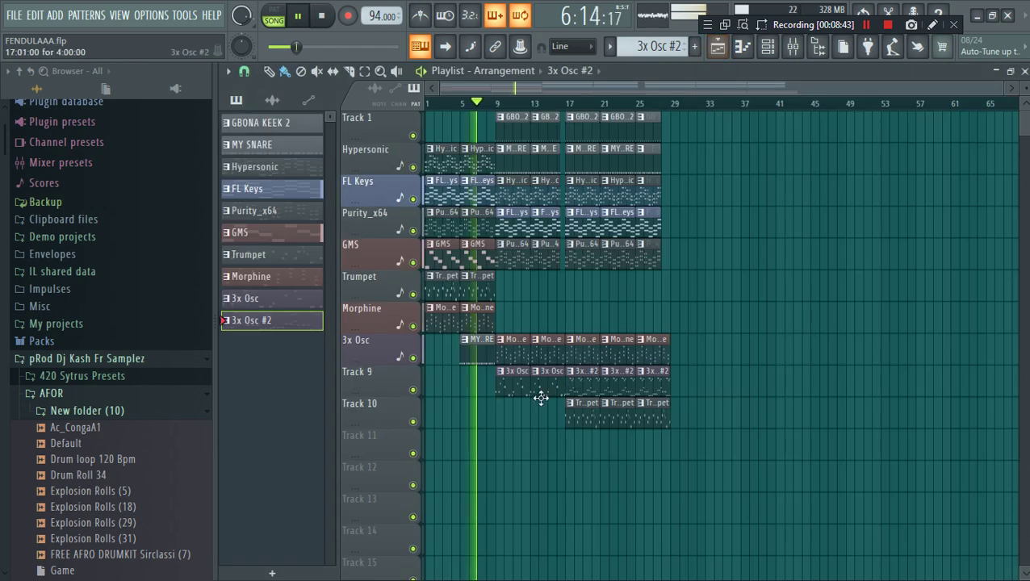
# - Place three consecutive 3x Osc #2 pattern clips on Track 11, starting at bar 17
pyautogui.click(572, 449)
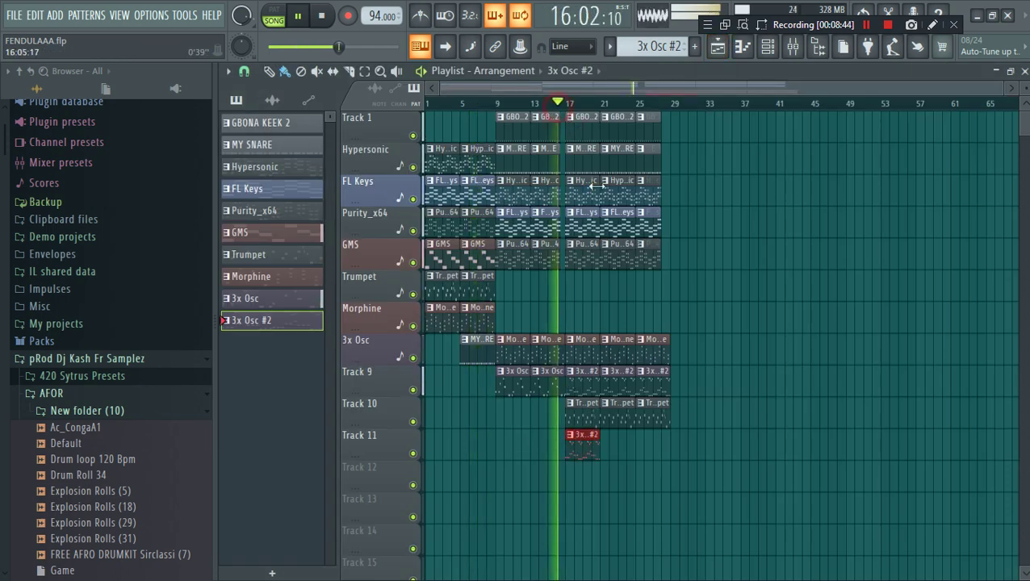
pyautogui.click(609, 444)
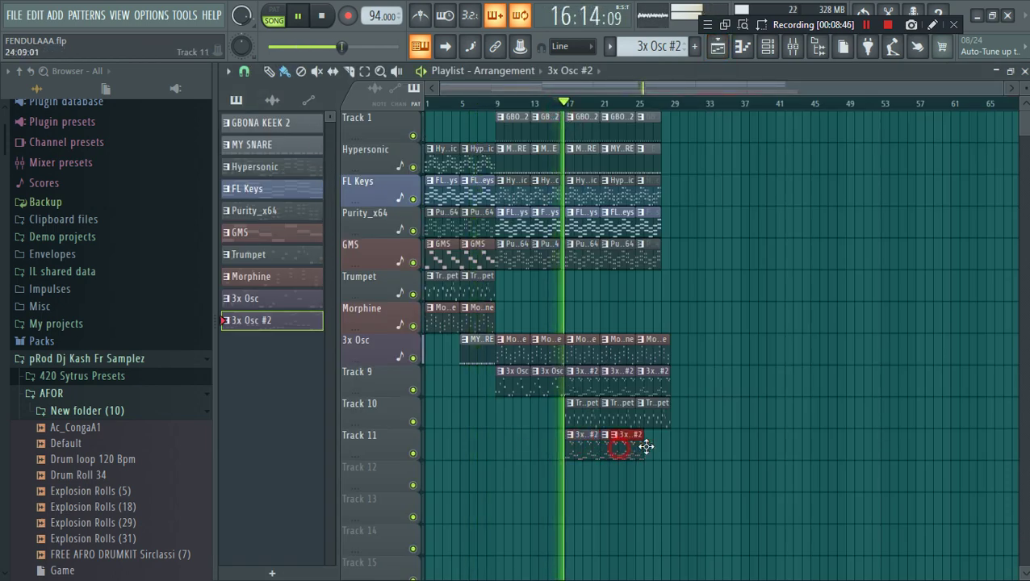
pyautogui.click(650, 446)
# - Lower the channel volume to 41% in the channel rack and clear the stray 3x Osc #2 clips from the playlist
pyautogui.click(767, 50)
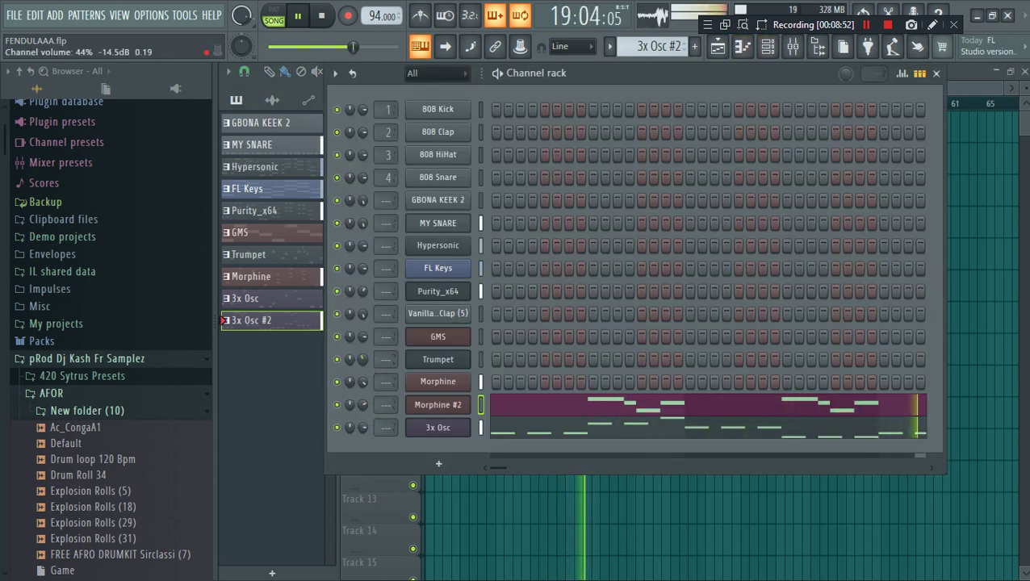
pyautogui.press('F6')
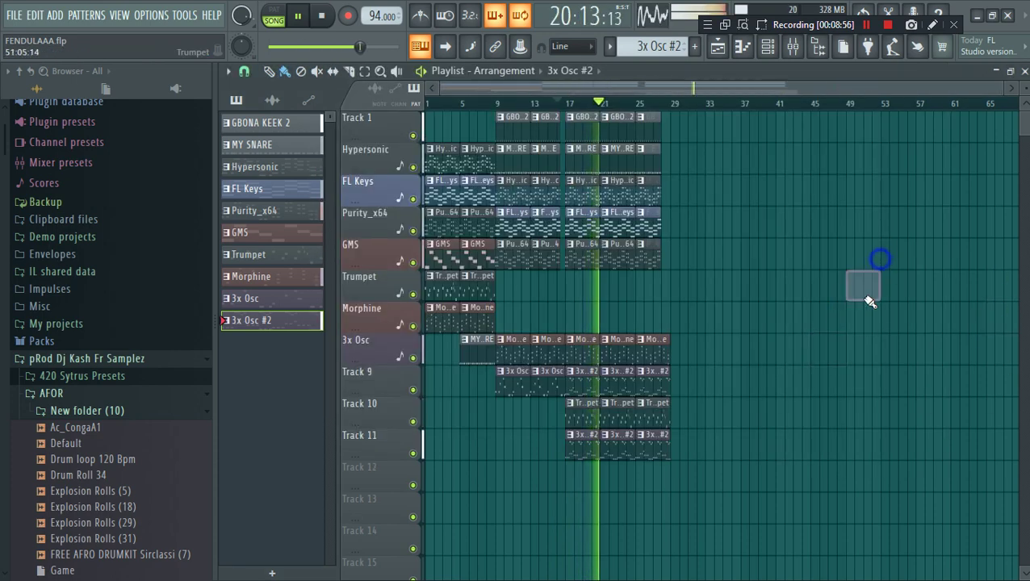
pyautogui.click(767, 46)
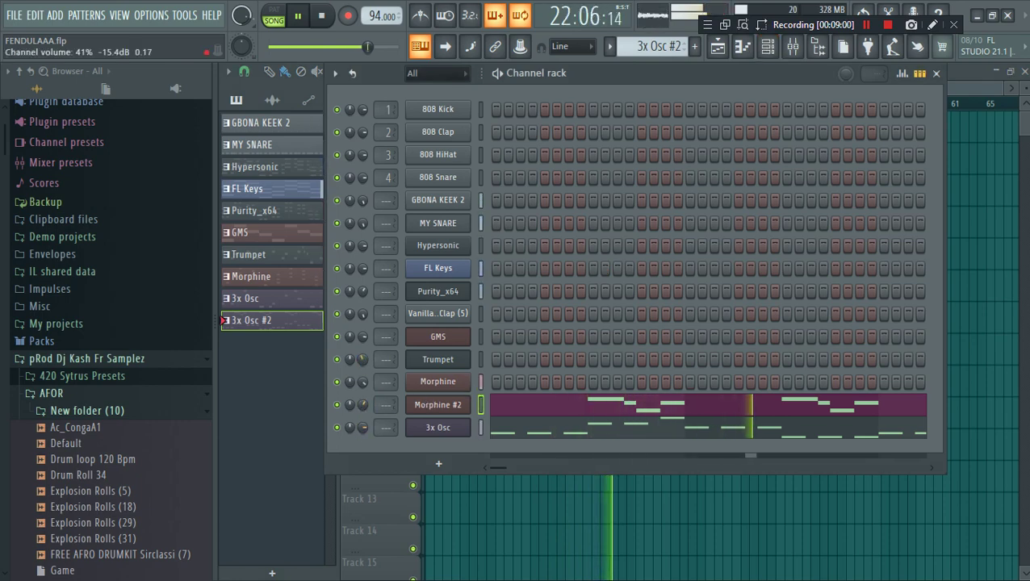
pyautogui.click(963, 249)
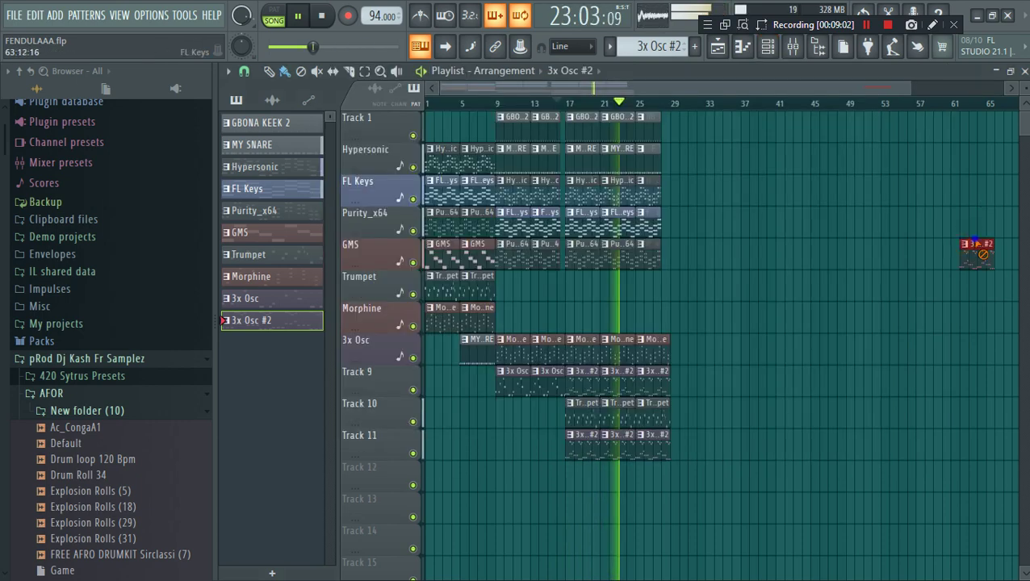
pyautogui.rightClick(972, 248)
pyautogui.click(874, 292)
pyautogui.rightClick(903, 248)
pyautogui.rightClick(888, 295)
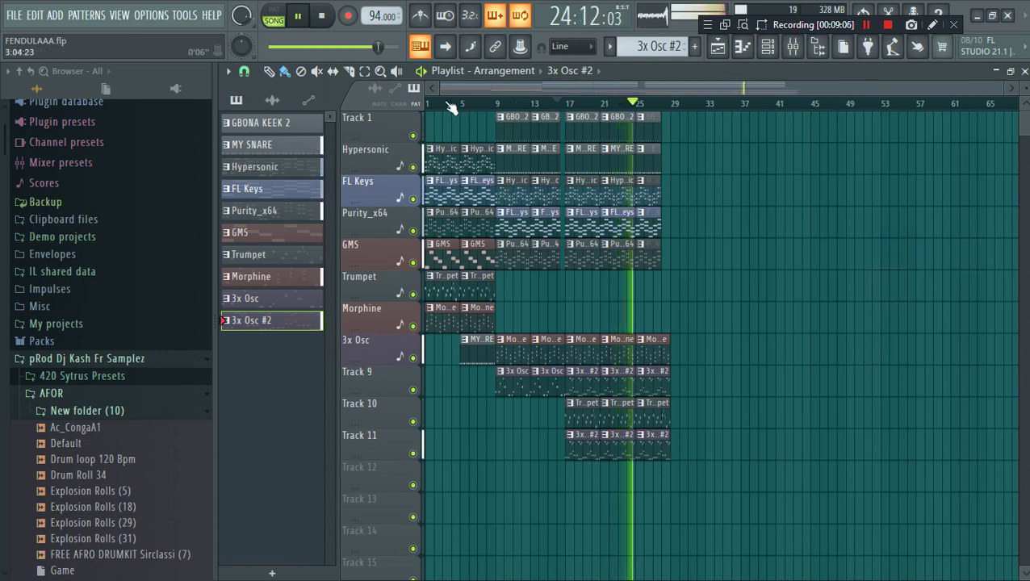
# - Restart song playback from the beginning and save the project
pyautogui.press('space')
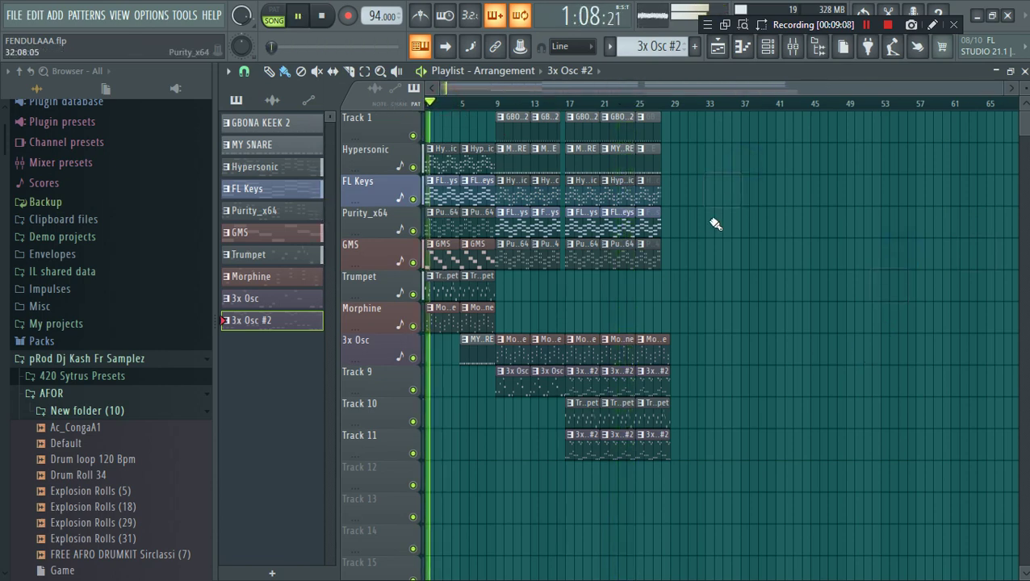
pyautogui.click(19, 16)
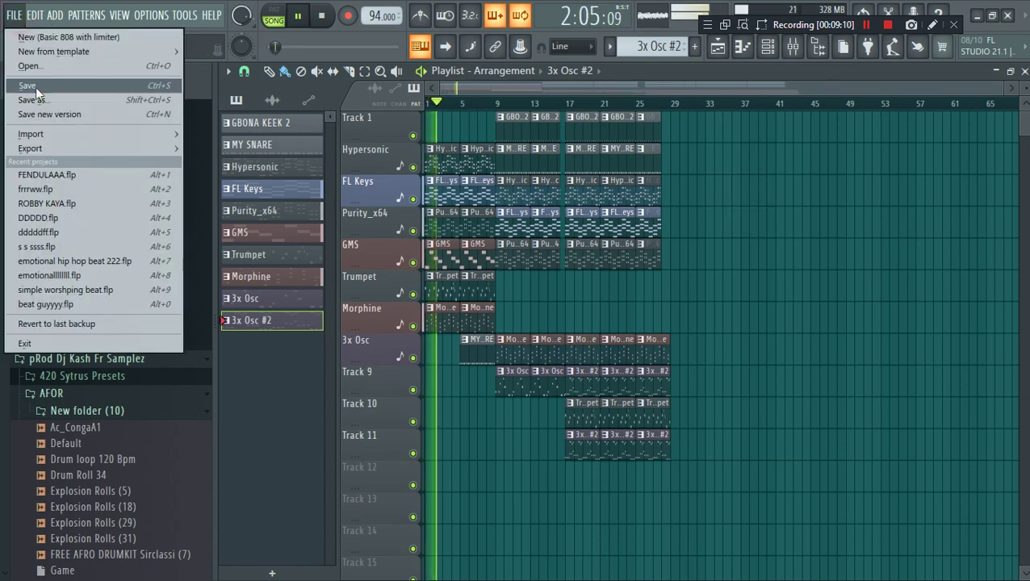
pyautogui.click(35, 87)
pyautogui.click(692, 150)
pyautogui.rightClick(719, 129)
pyautogui.rightClick(711, 175)
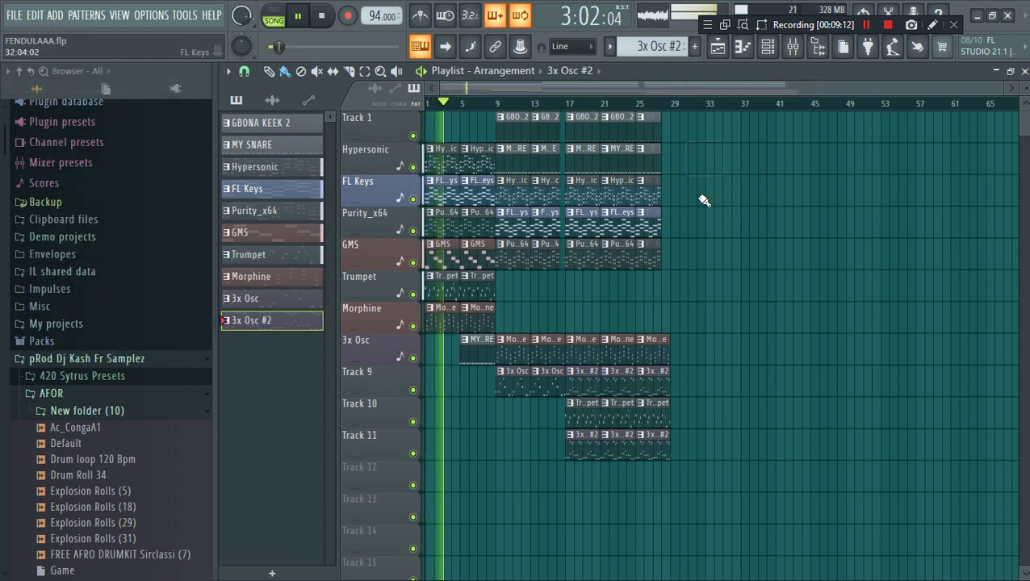
pyautogui.click(717, 192)
pyautogui.rightClick(730, 181)
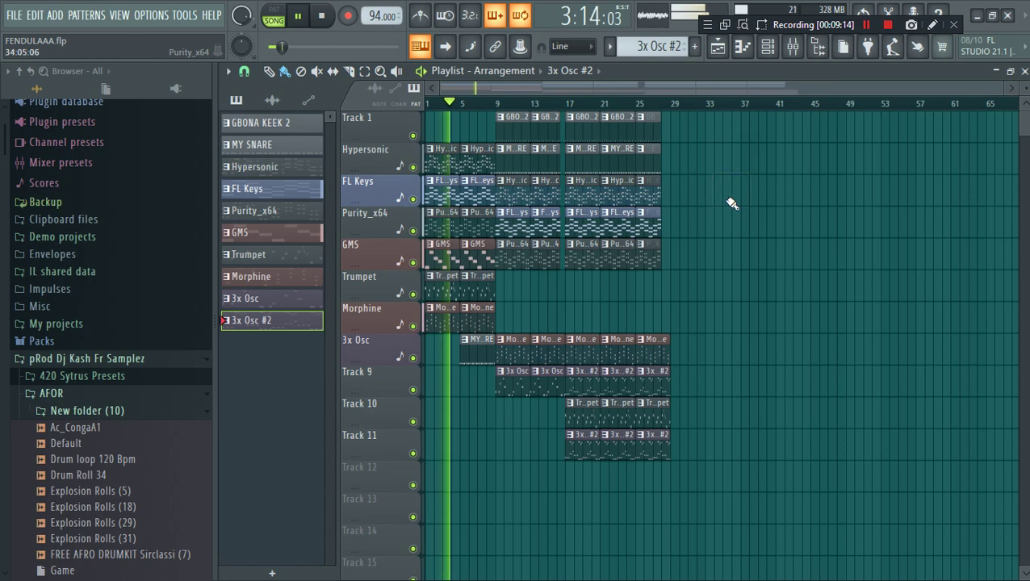
pyautogui.click(730, 204)
pyautogui.rightClick(729, 205)
pyautogui.click(750, 187)
pyautogui.rightClick(758, 186)
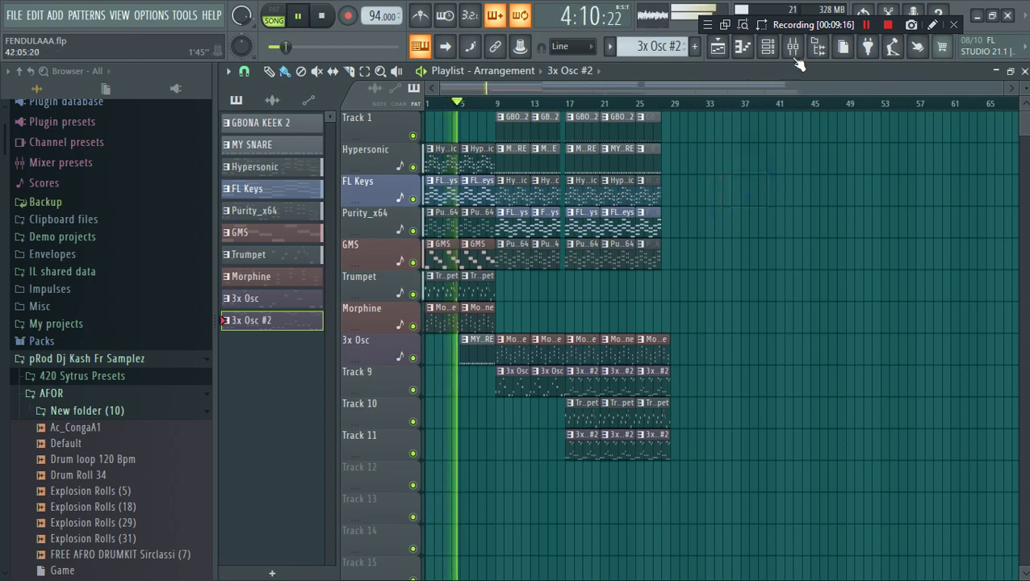
# - Set the main swing to 14% in the channel rack and remove the stray 3x Osc #2 clips from the playlist
pyautogui.click(769, 47)
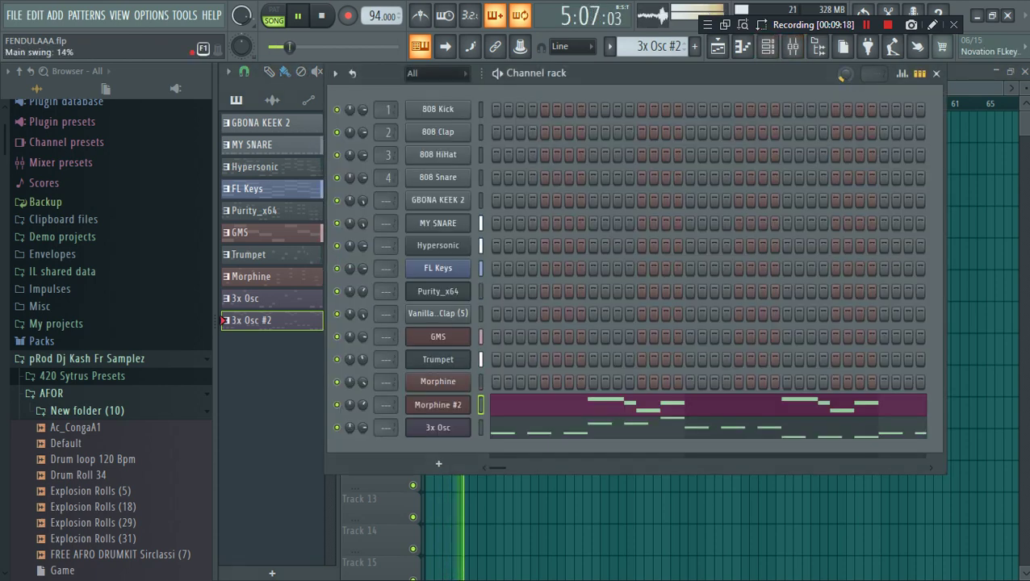
pyautogui.click(955, 187)
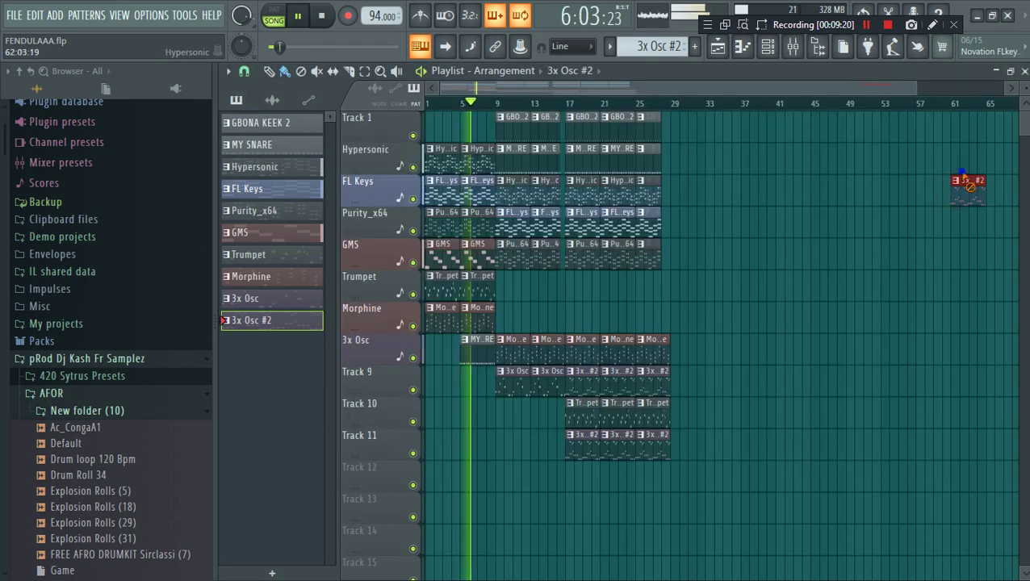
pyautogui.rightClick(967, 184)
pyautogui.click(813, 243)
pyautogui.rightClick(841, 241)
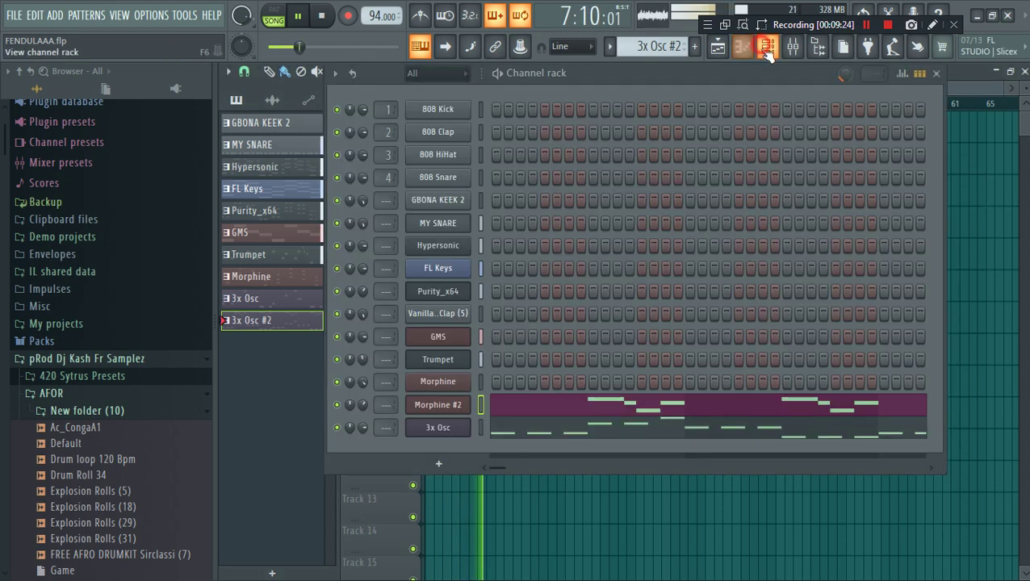
# - Raise the GMS channel volume to 100% and clear any stray clips in the empty bars of the playlist
pyautogui.click(768, 47)
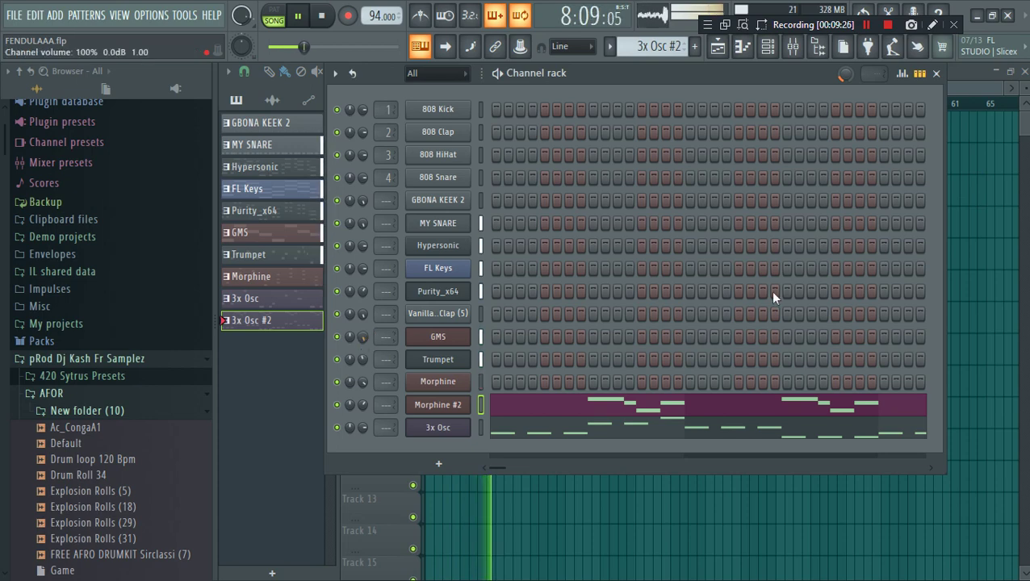
pyautogui.click(986, 196)
pyautogui.rightClick(999, 183)
pyautogui.click(828, 253)
pyautogui.rightClick(832, 258)
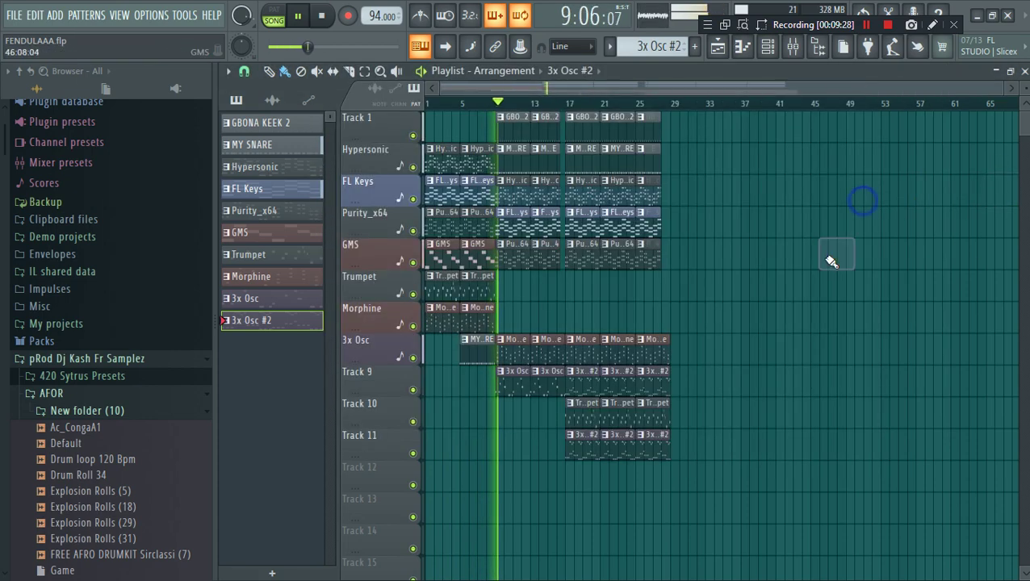
# - Save the project again and play the arrangement from the start, leaving no stray clip on the FL Keys track
pyautogui.click(23, 17)
pyautogui.click(34, 85)
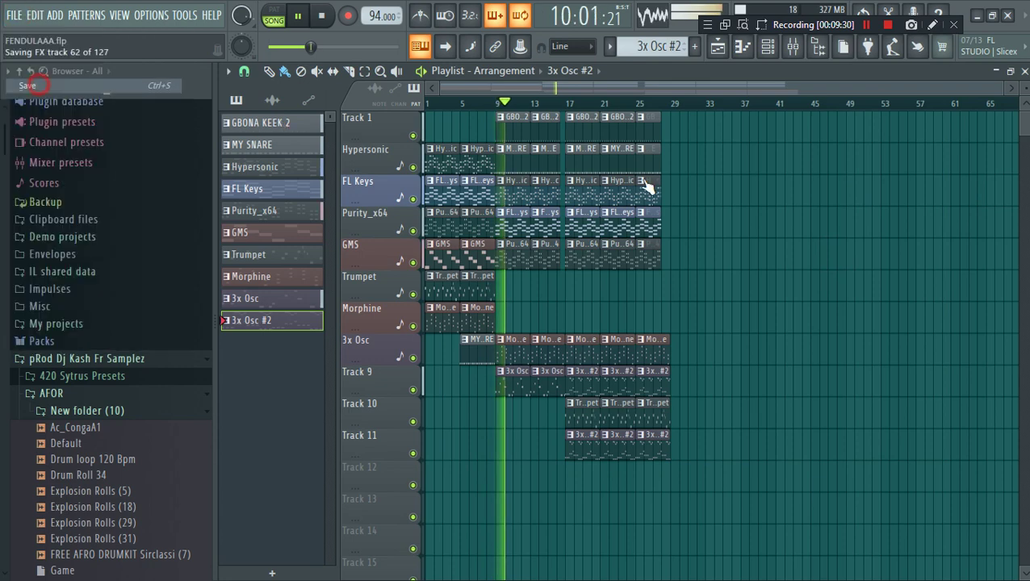
pyautogui.click(688, 186)
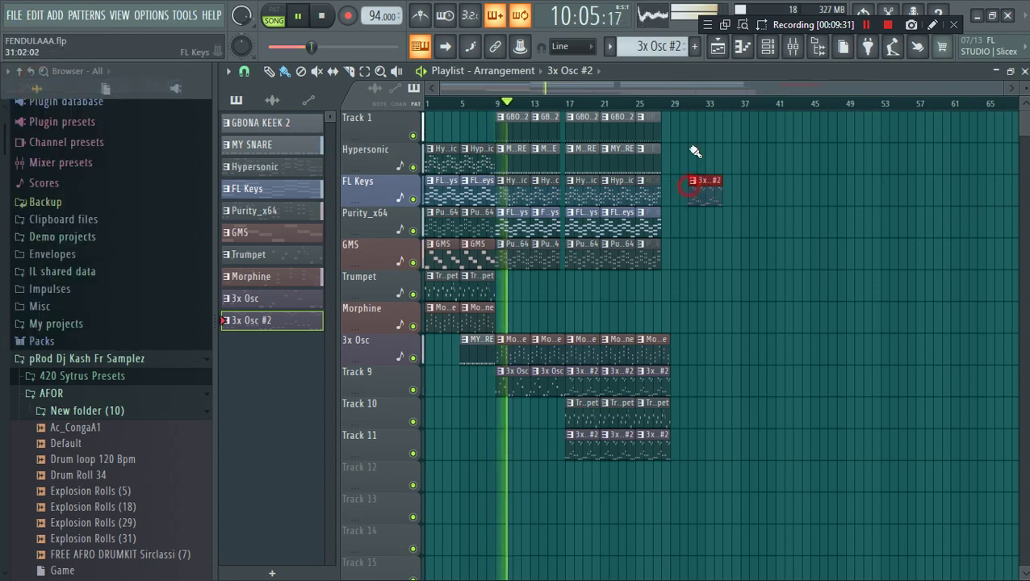
pyautogui.rightClick(723, 194)
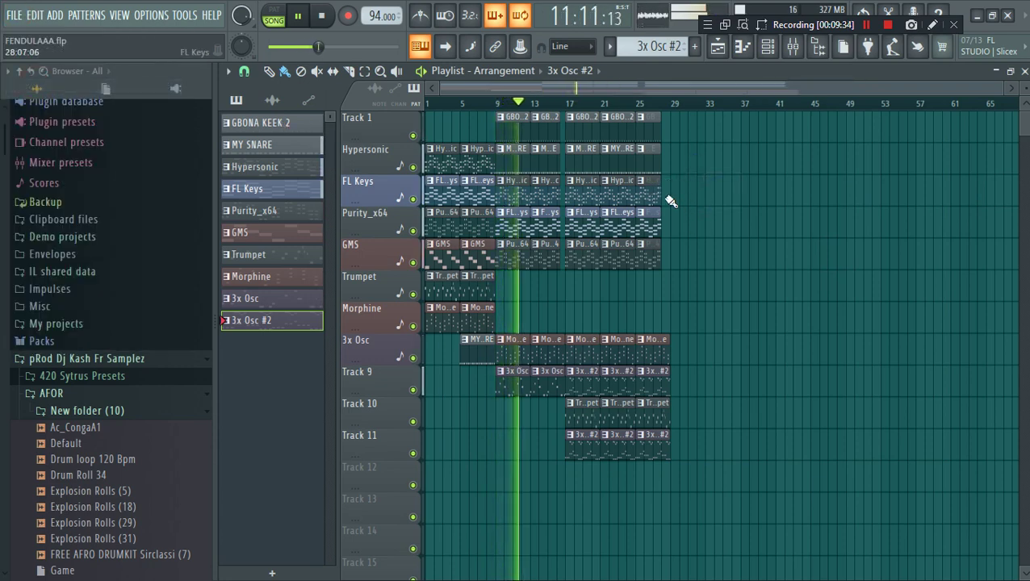
pyautogui.press('space')
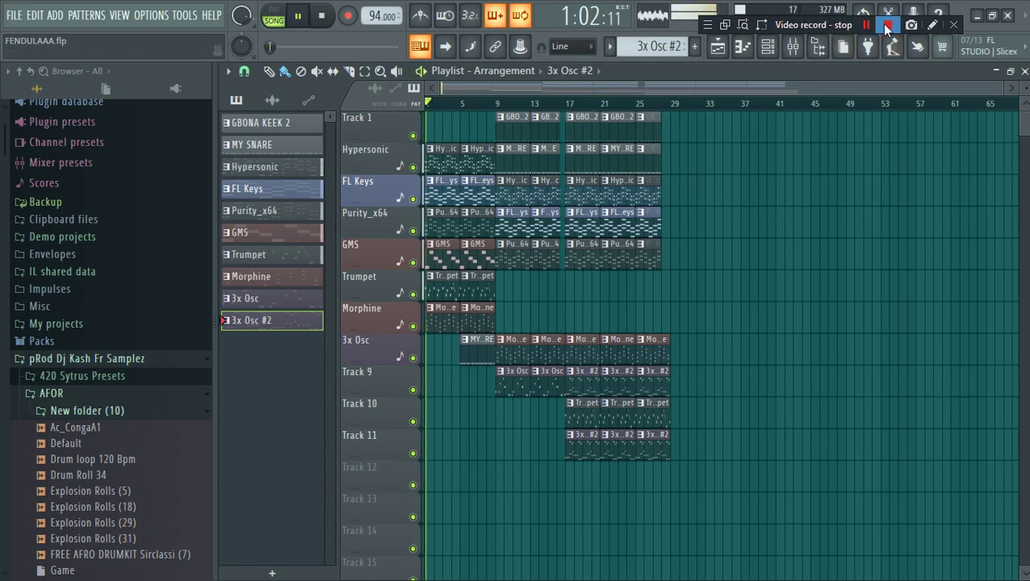